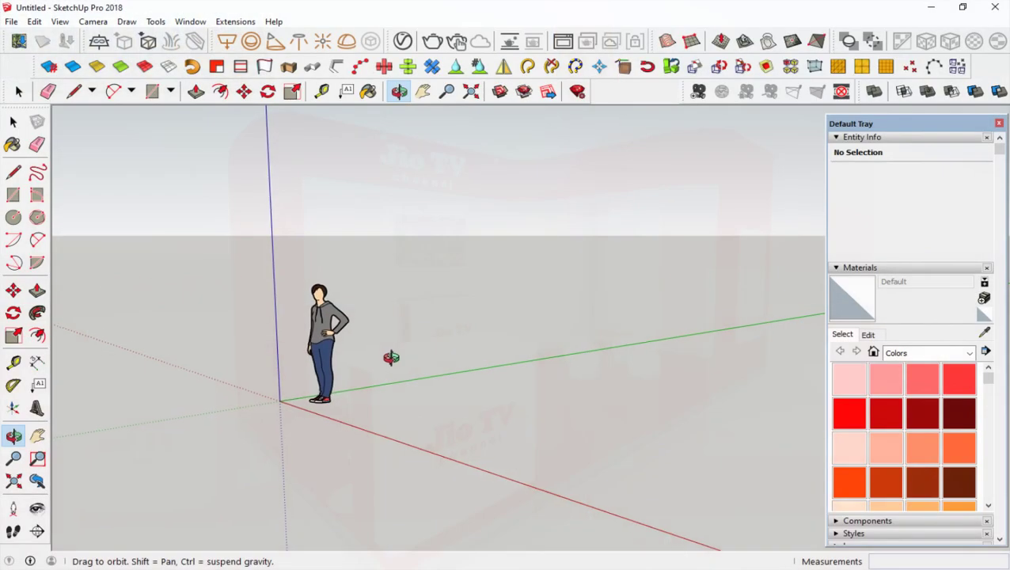
# - Delete the scale figure from the model
pyautogui.moveTo(386, 359); pyautogui.dragTo(379, 362)
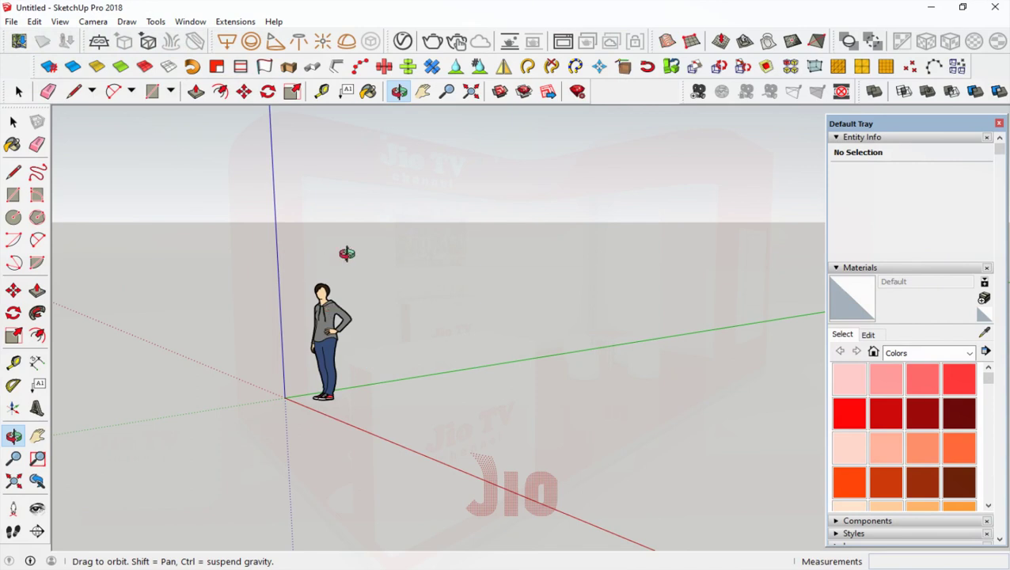
pyautogui.click(13, 121)
pyautogui.click(317, 336)
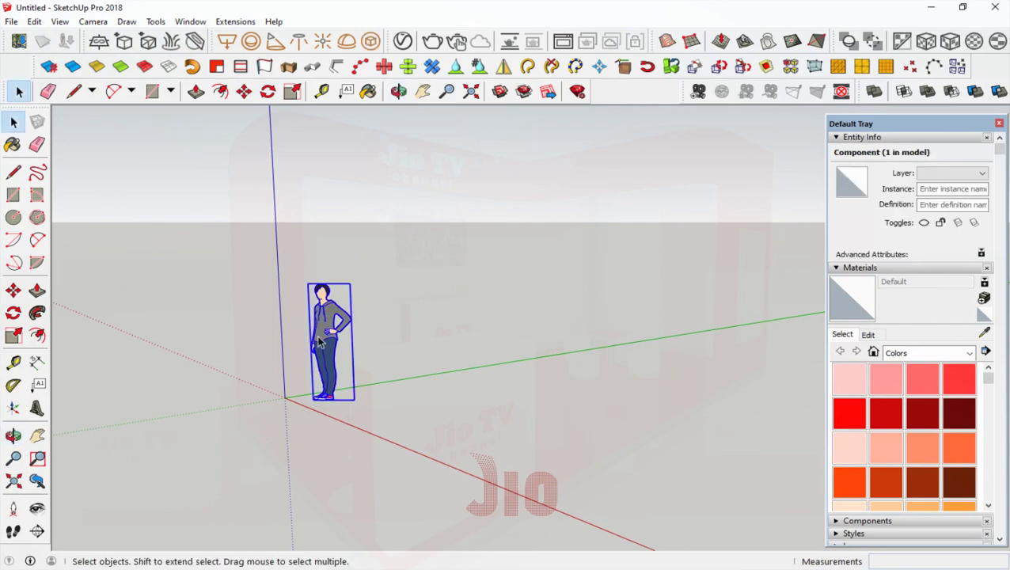
pyautogui.press('Delete')
# - In Model Info Units, set lengths to Decimal centimetres with 0.0cm precision
pyautogui.click(60, 21)
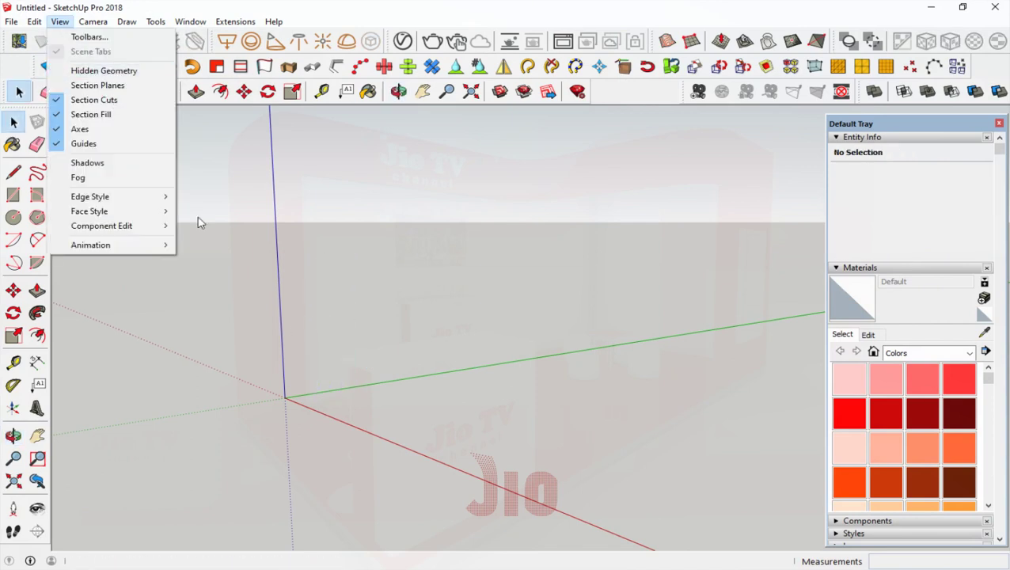
pyautogui.moveTo(90, 245)
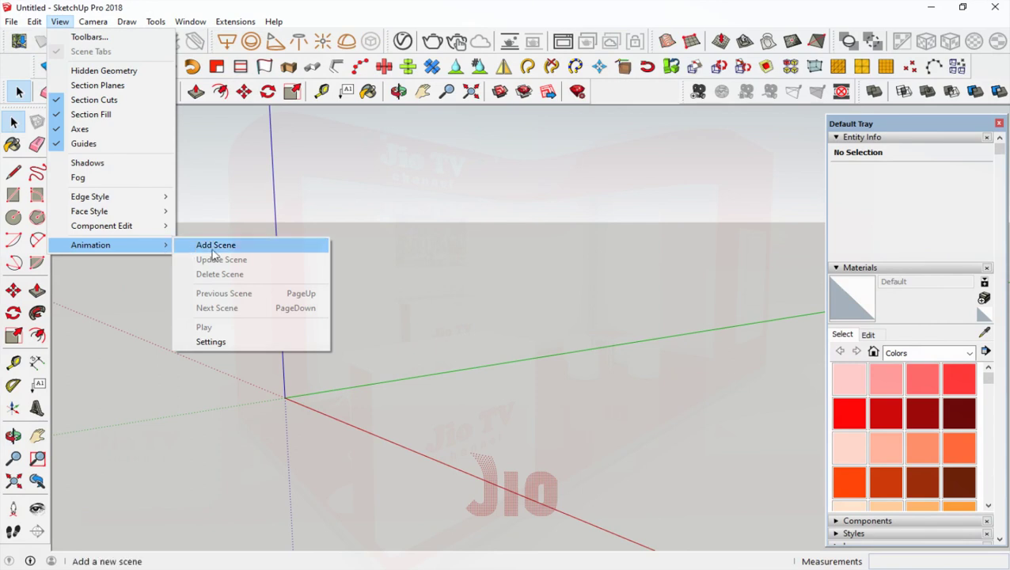
pyautogui.click(237, 342)
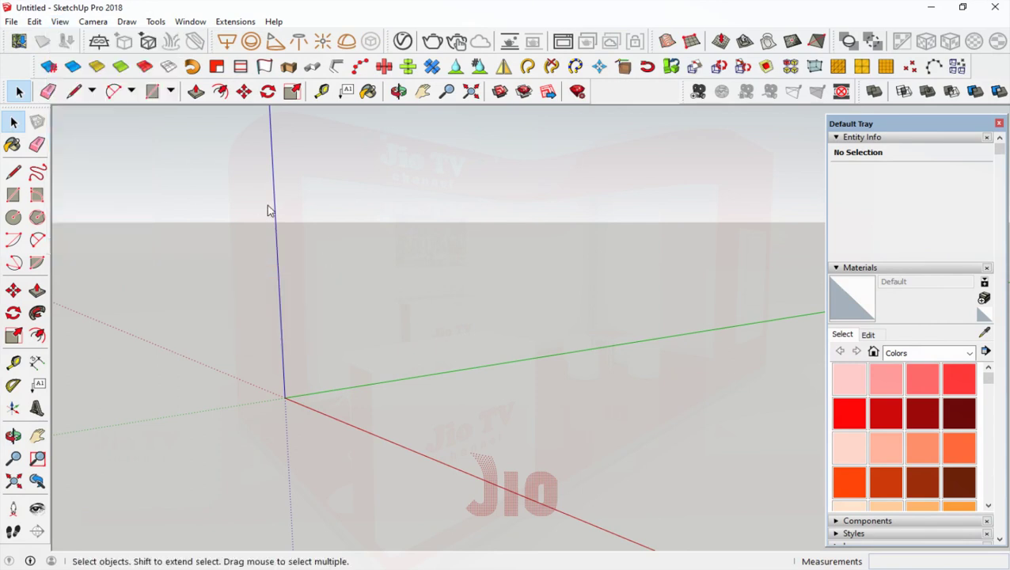
pyautogui.click(325, 255)
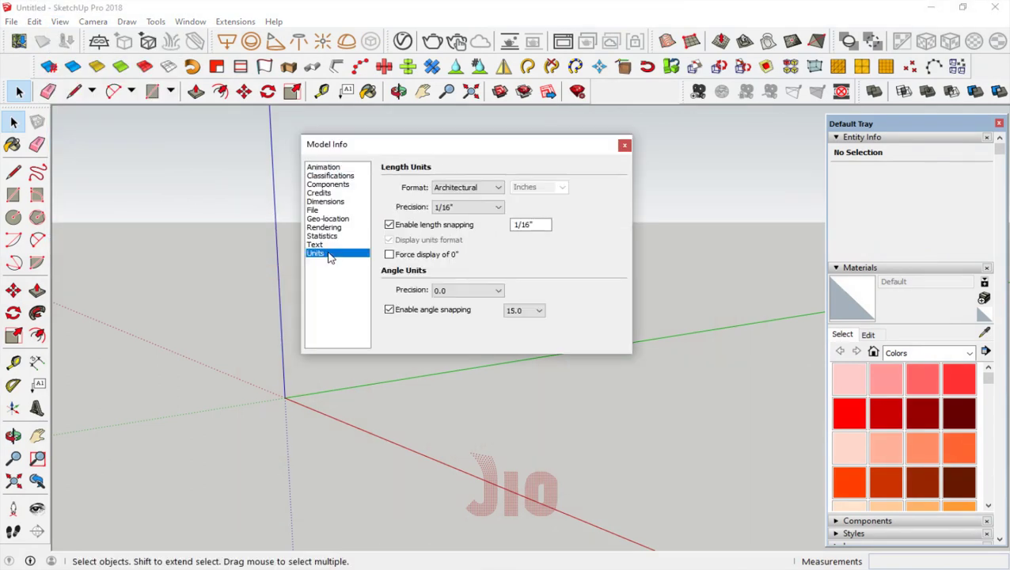
pyautogui.click(492, 191)
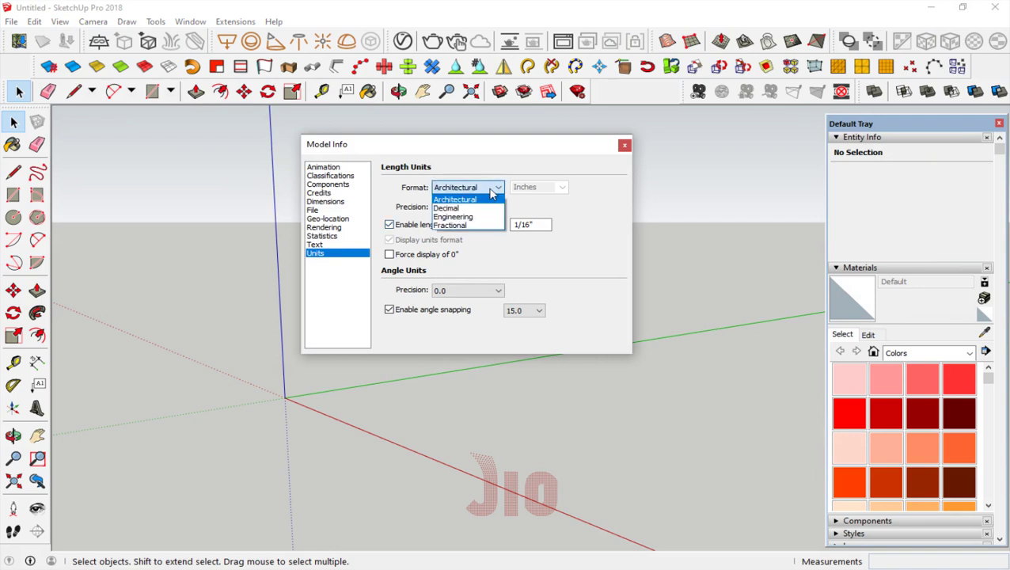
pyautogui.click(477, 209)
pyautogui.click(557, 188)
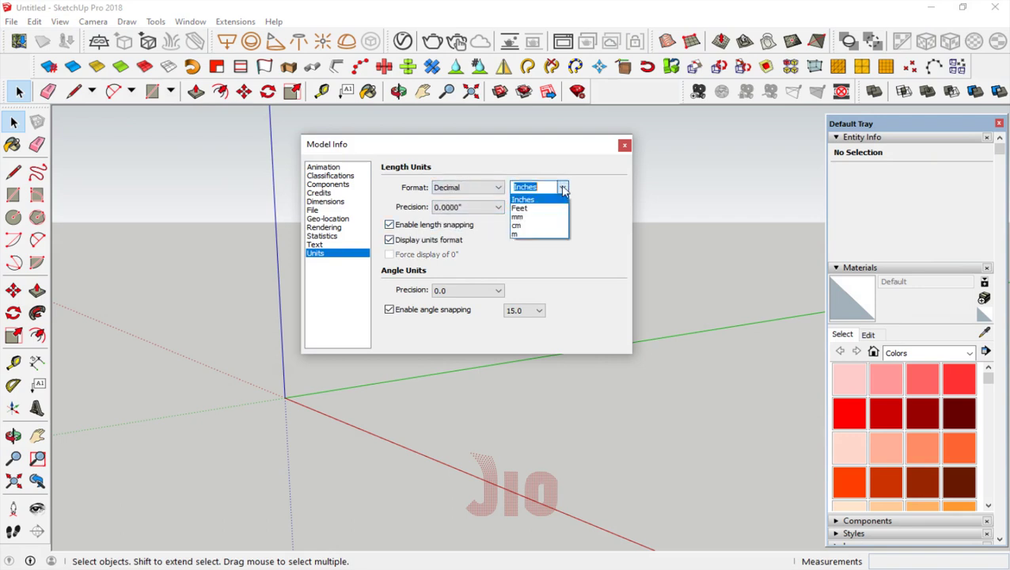
pyautogui.click(543, 231)
pyautogui.click(497, 208)
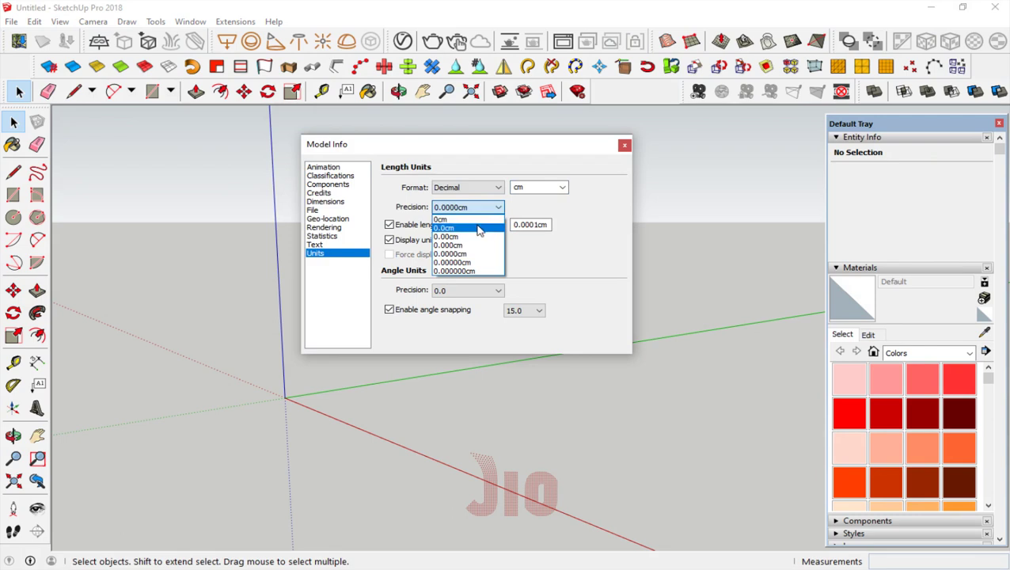
pyautogui.click(481, 228)
pyautogui.click(624, 145)
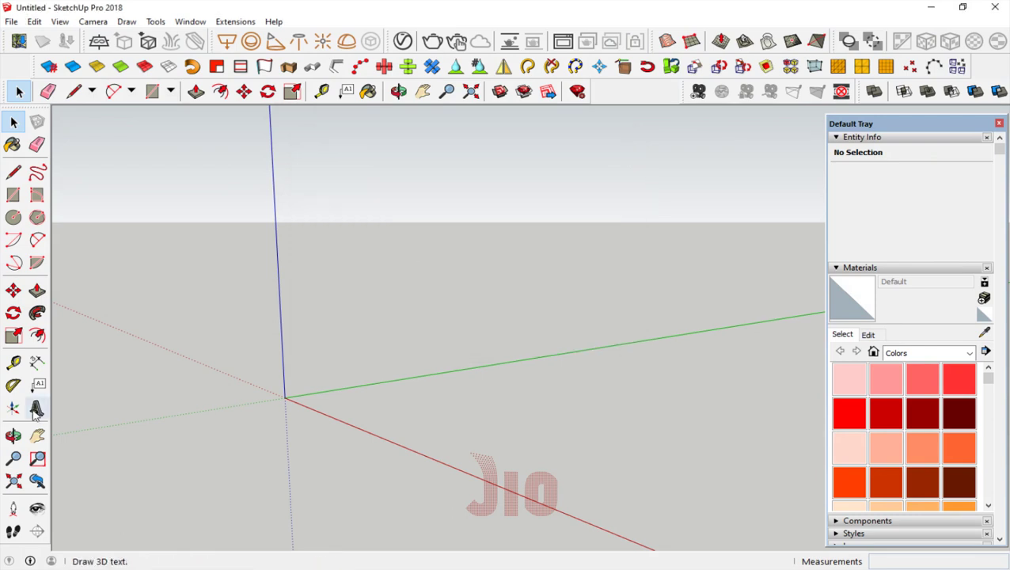
# - Line the floor from the origin: 600 along green, 300 along red, 600 back, then close it
pyautogui.click(17, 438)
pyautogui.moveTo(286, 400); pyautogui.dragTo(273, 424)
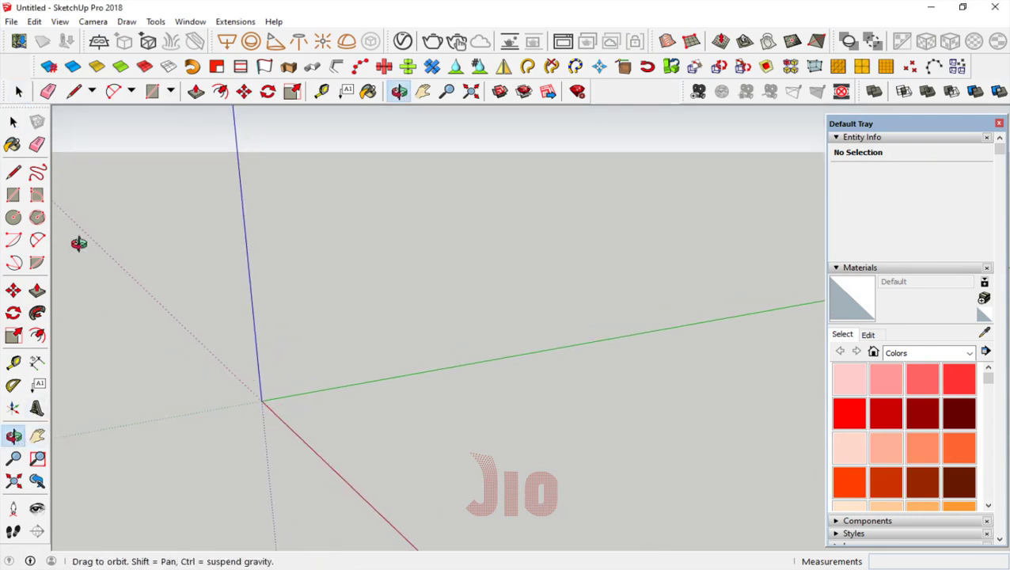
pyautogui.click(13, 172)
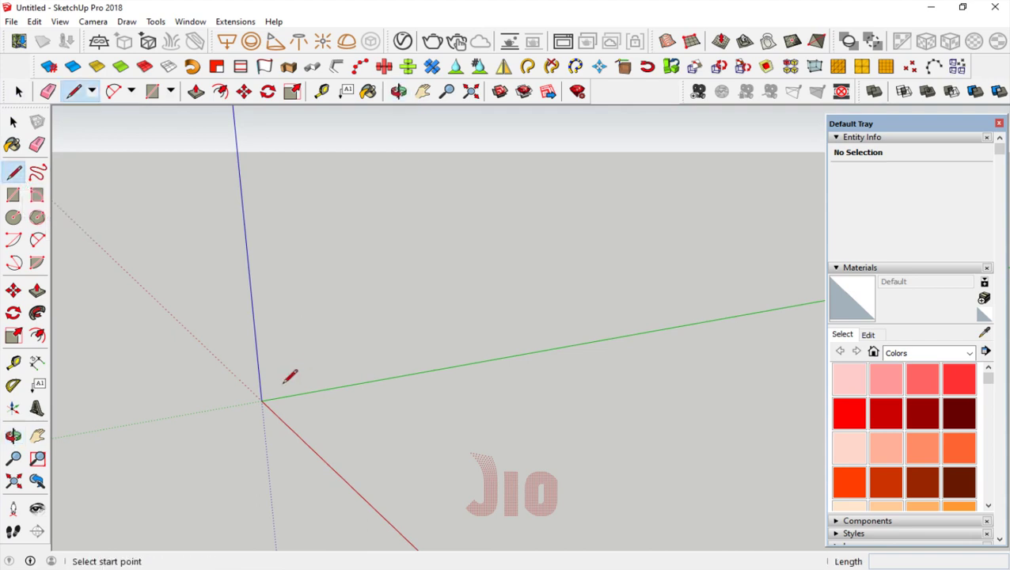
pyautogui.click(263, 400)
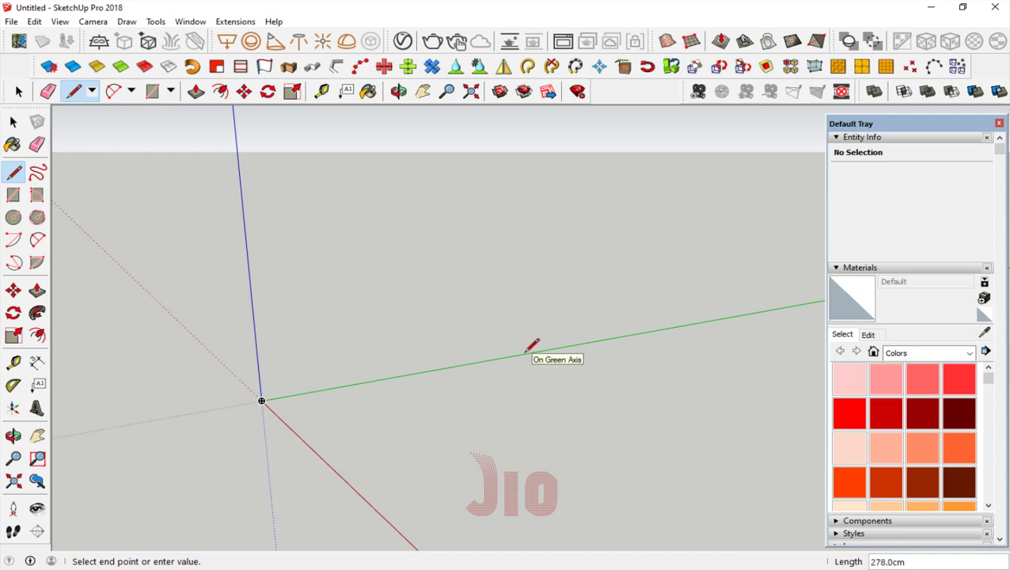
pyautogui.press('Return')
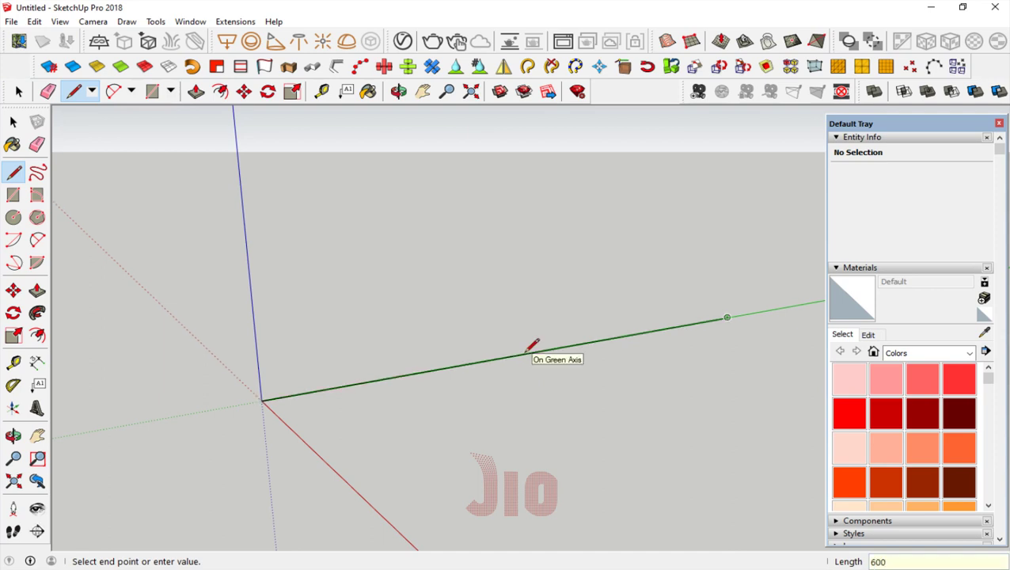
pyautogui.scroll(-1, 490, 345)
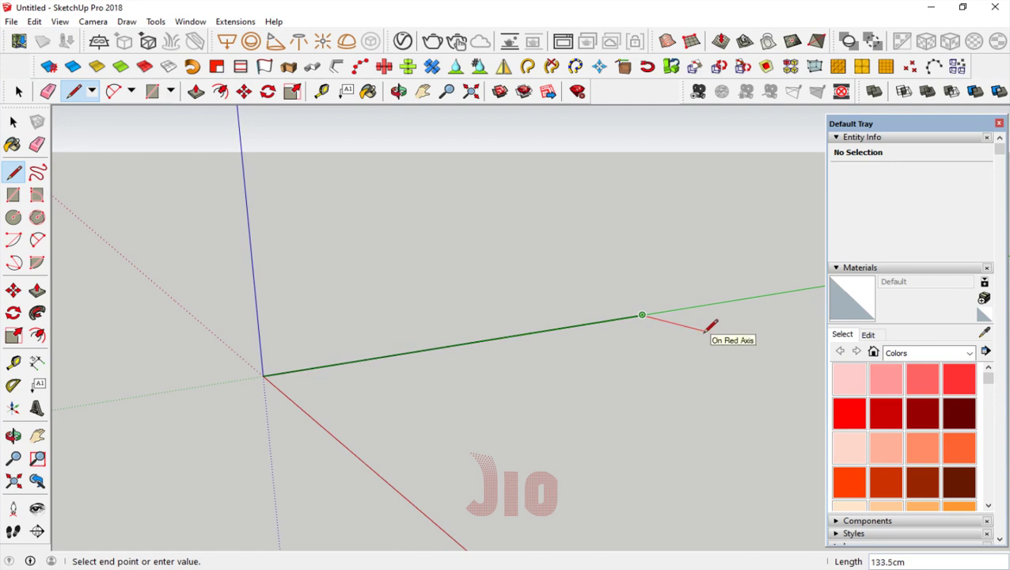
pyautogui.write('187.3')
pyautogui.press('Return')
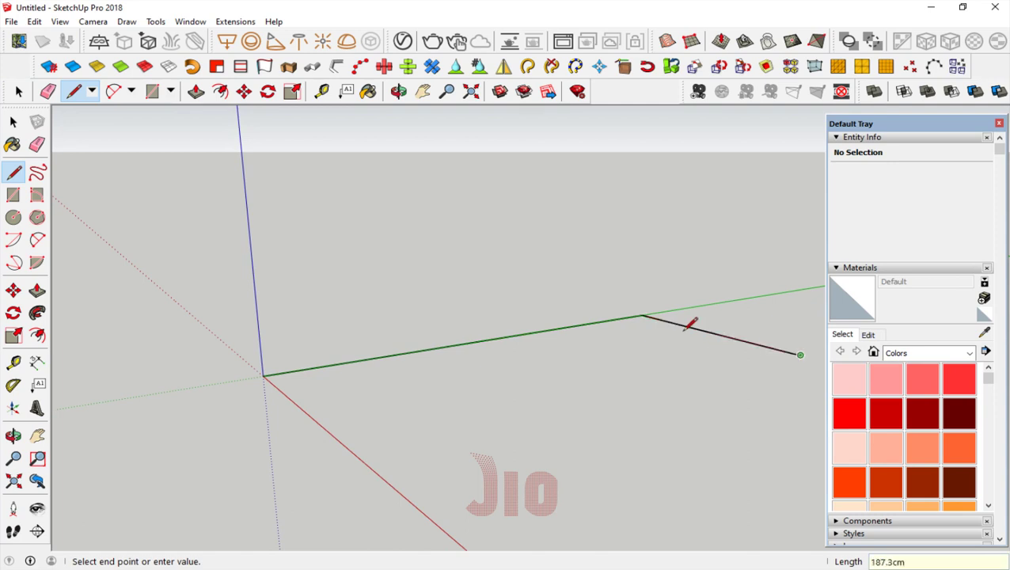
pyautogui.scroll(-1, 605, 322)
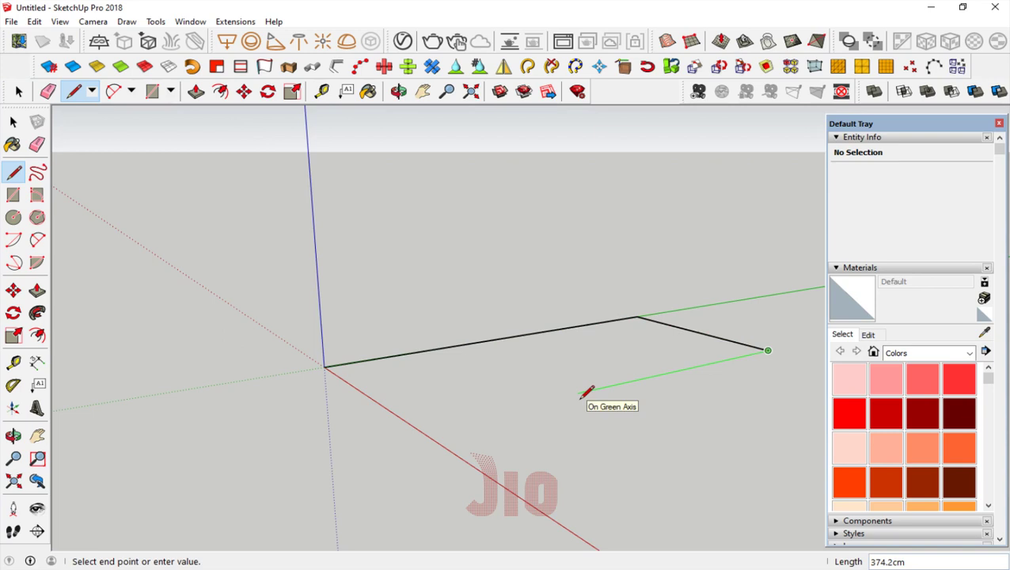
pyautogui.press('Return')
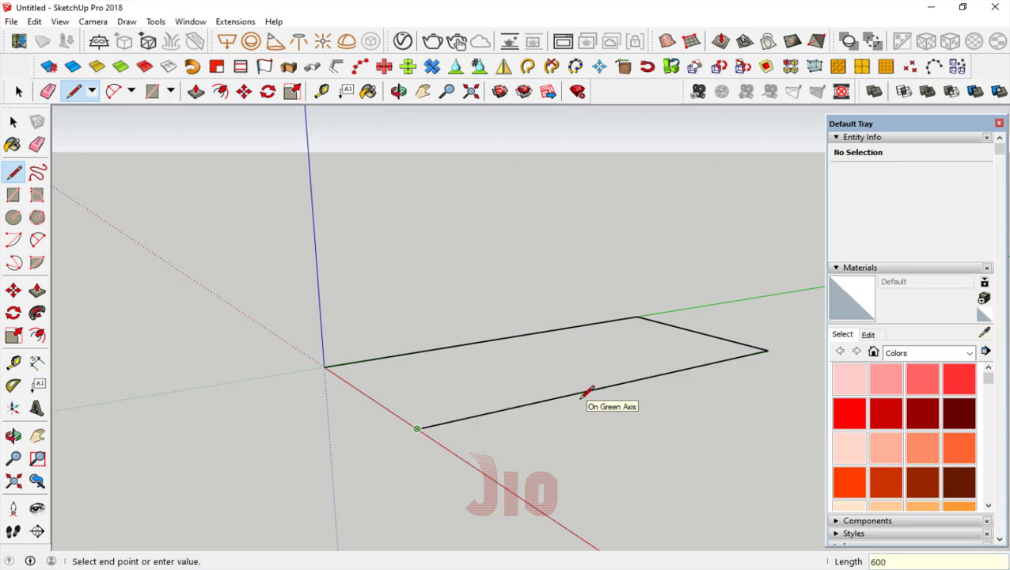
pyautogui.click(324, 366)
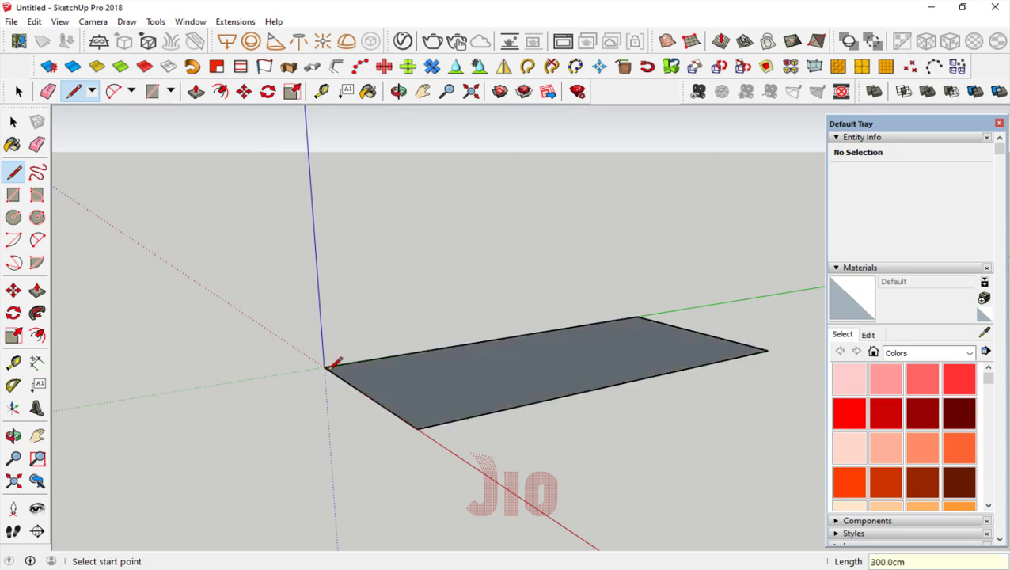
pyautogui.scroll(2, 474, 374)
pyautogui.scroll(-1, 370, 398)
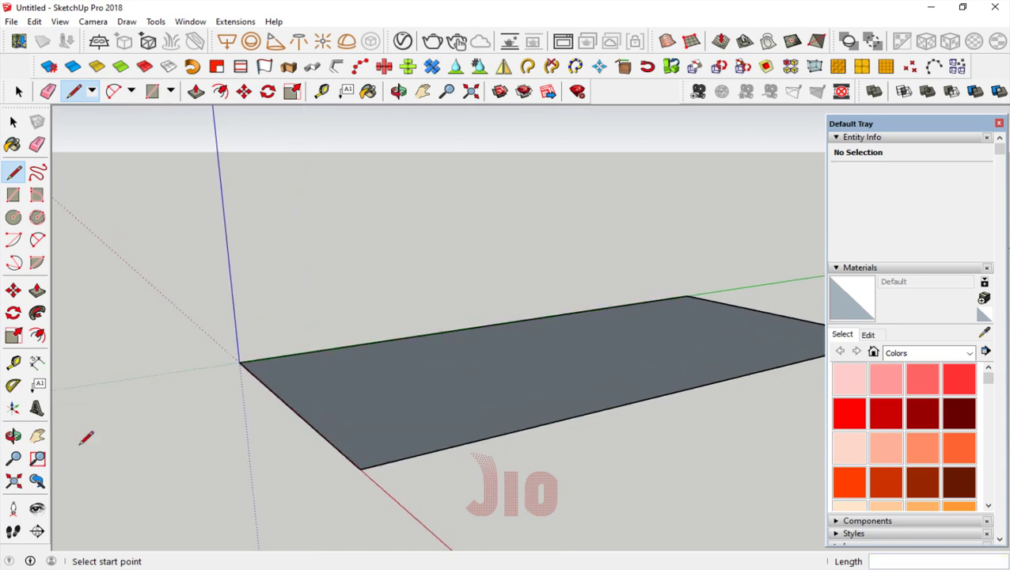
# - Push/pull the floor face up 10 cm into a slab
pyautogui.click(13, 435)
pyautogui.moveTo(223, 399)
pyautogui.mouseDown()
pyautogui.moveTo(509, 439)
pyautogui.moveTo(479, 415)
pyautogui.mouseUp()
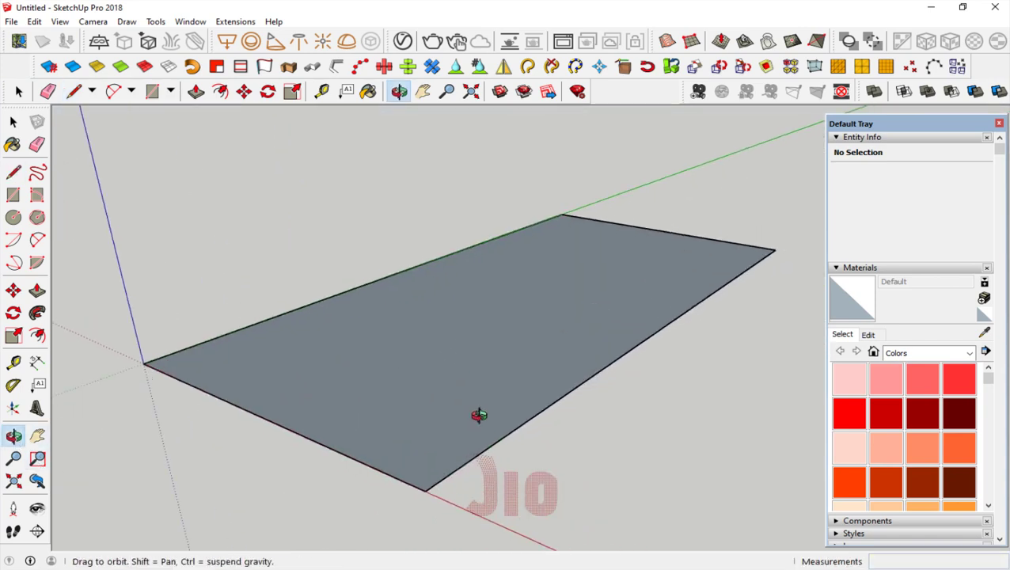
pyautogui.press('p')
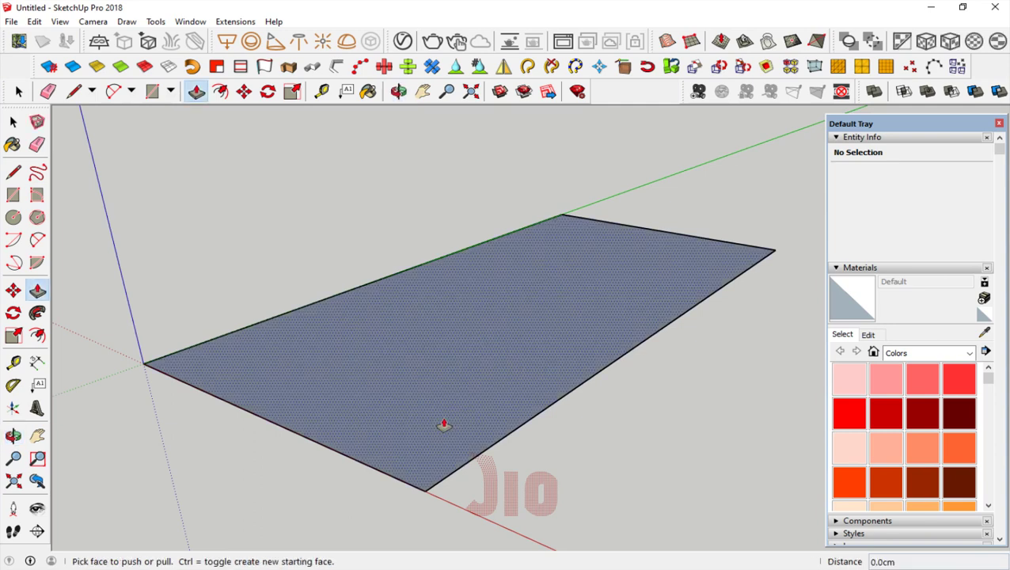
pyautogui.click(444, 424)
pyautogui.write('10')
pyautogui.press('Return')
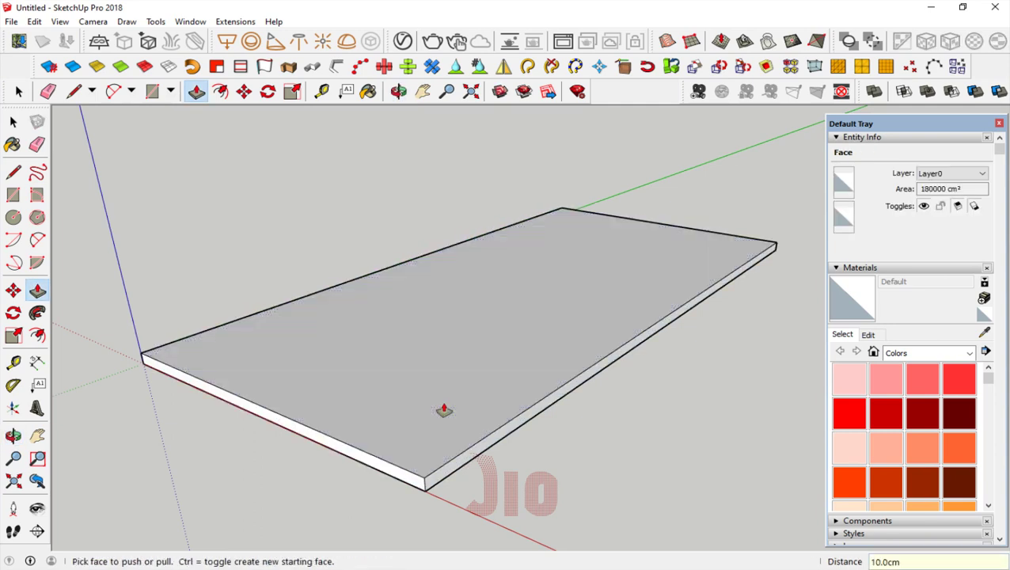
# - Paint the slab's top face with Color A07
pyautogui.click(13, 121)
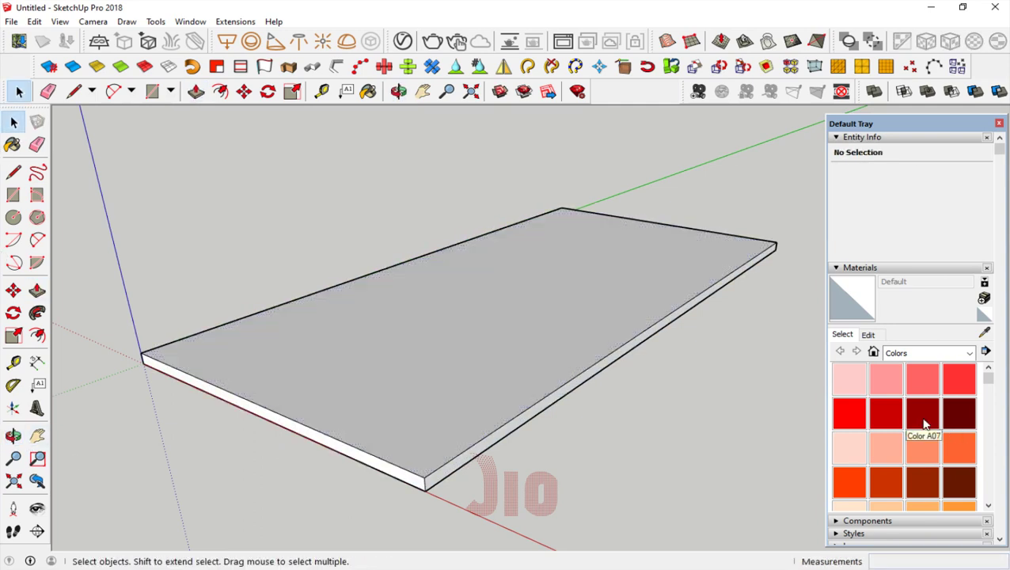
pyautogui.click(923, 418)
pyautogui.click(510, 337)
# - Triple-click the whole slab and make it a group
pyautogui.click(13, 123)
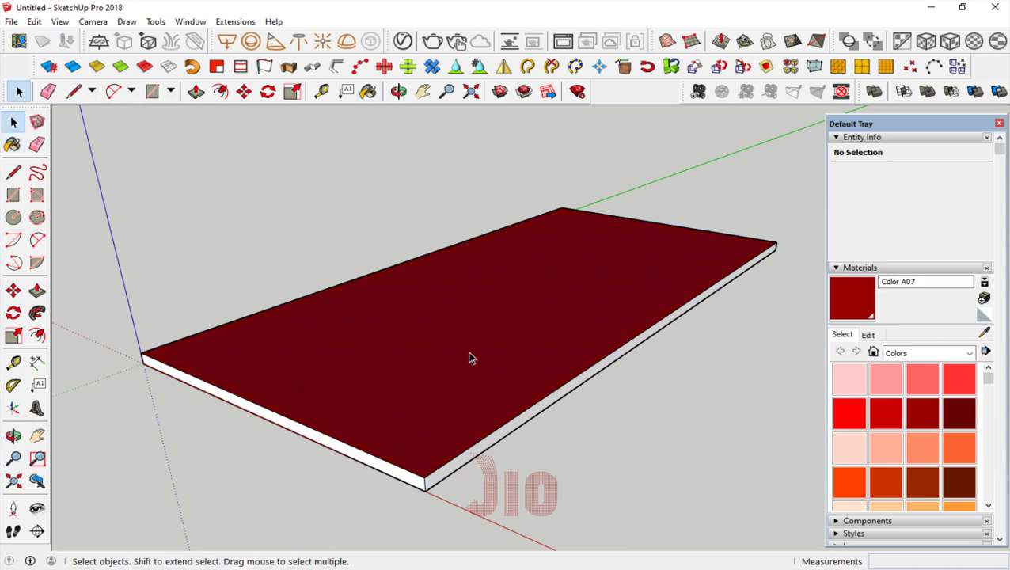
pyautogui.tripleClick(468, 352)
pyautogui.rightClick(468, 352)
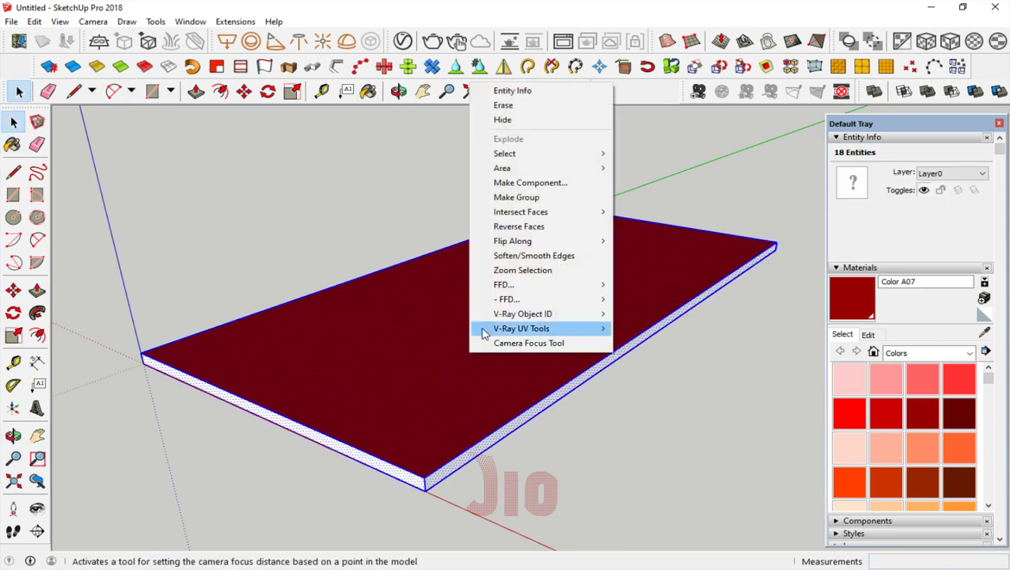
pyautogui.click(499, 198)
pyautogui.click(12, 436)
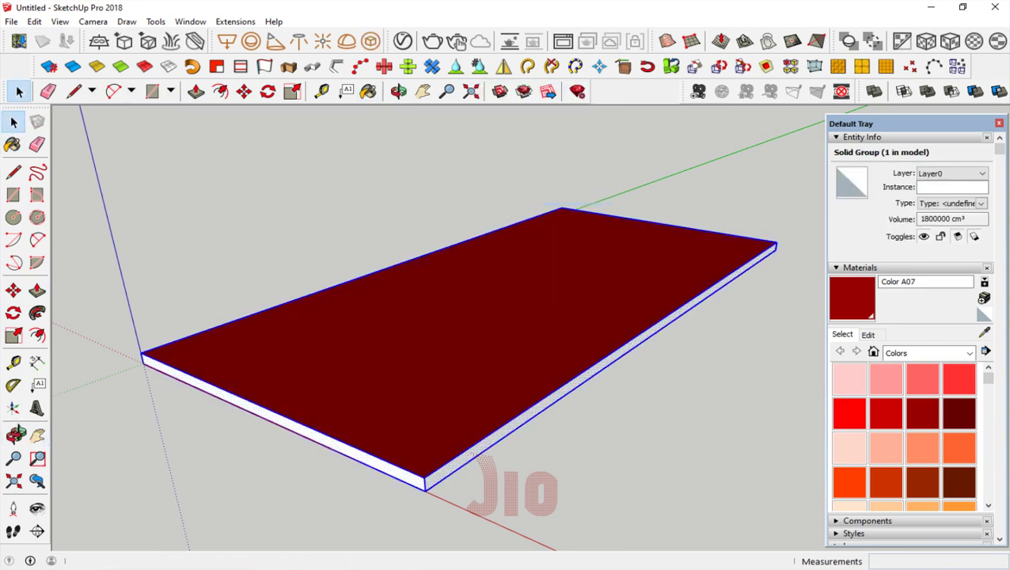
pyautogui.moveTo(261, 380); pyautogui.dragTo(141, 381)
pyautogui.moveTo(579, 356); pyautogui.dragTo(420, 396)
pyautogui.moveTo(687, 297)
pyautogui.mouseDown()
pyautogui.moveTo(647, 255)
pyautogui.moveTo(128, 271)
pyautogui.mouseUp()
# - Draw a small rectangle beside the slab and push/pull it into a box
pyautogui.click(13, 198)
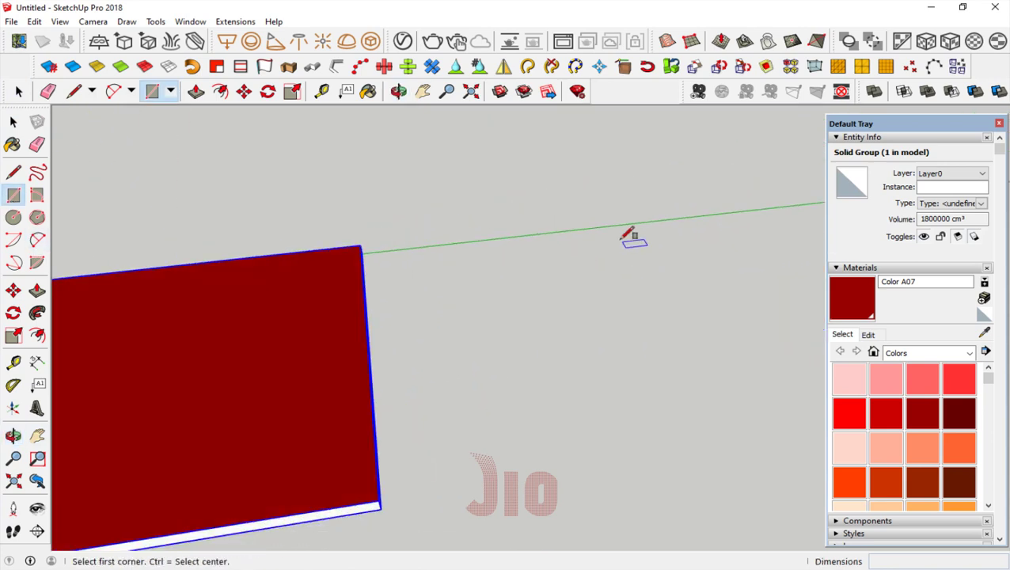
pyautogui.click(617, 231)
pyautogui.click(645, 248)
pyautogui.press('p')
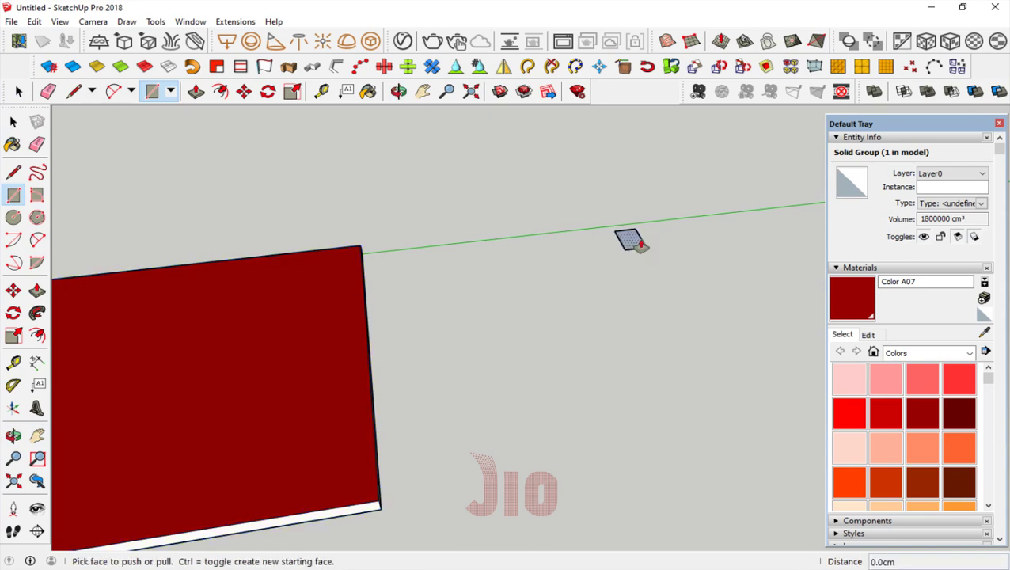
pyautogui.click(639, 242)
pyautogui.click(634, 232)
# - Switch to the File Explorer '3D' folder of booth reference renders
pyautogui.click(13, 436)
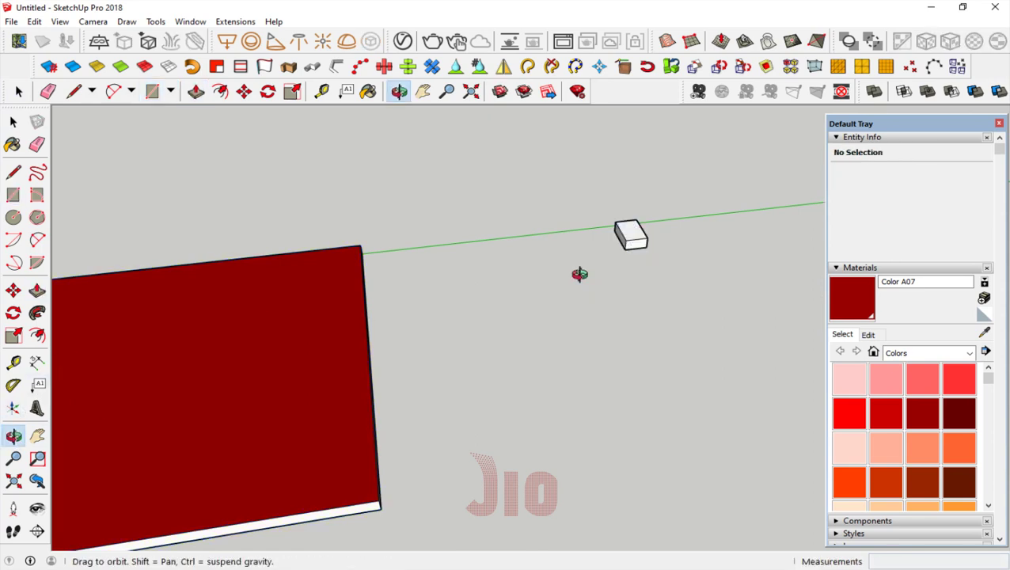
pyautogui.moveTo(577, 275); pyautogui.dragTo(554, 265)
pyautogui.hotkey('alt', 'Tab')
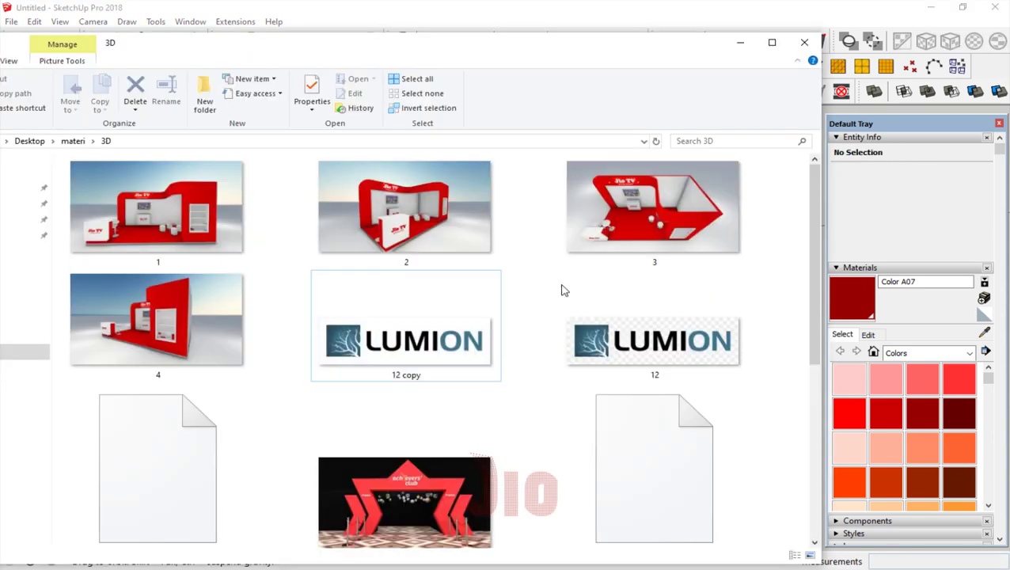
pyautogui.moveTo(653, 207)
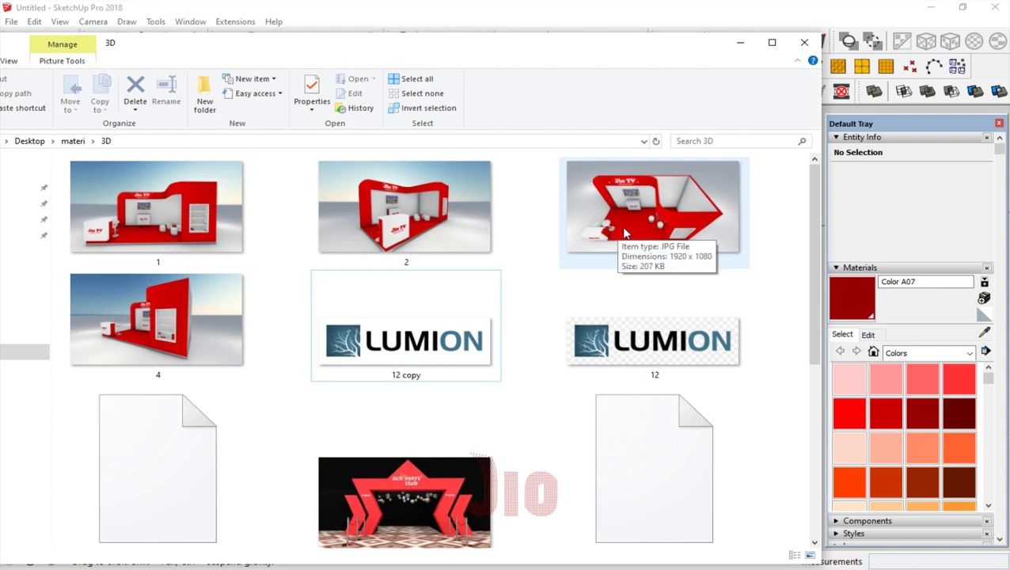
# - Drag render 3.jpg into the model, then undo the misplaced image
pyautogui.moveTo(645, 222); pyautogui.dragTo(552, 390)
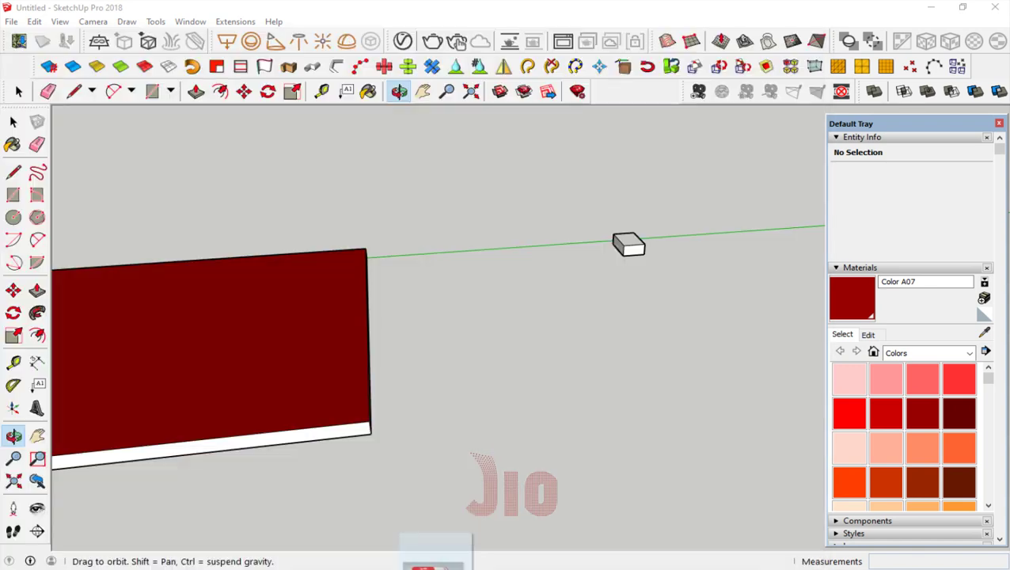
pyautogui.click(626, 265)
pyautogui.press('s')
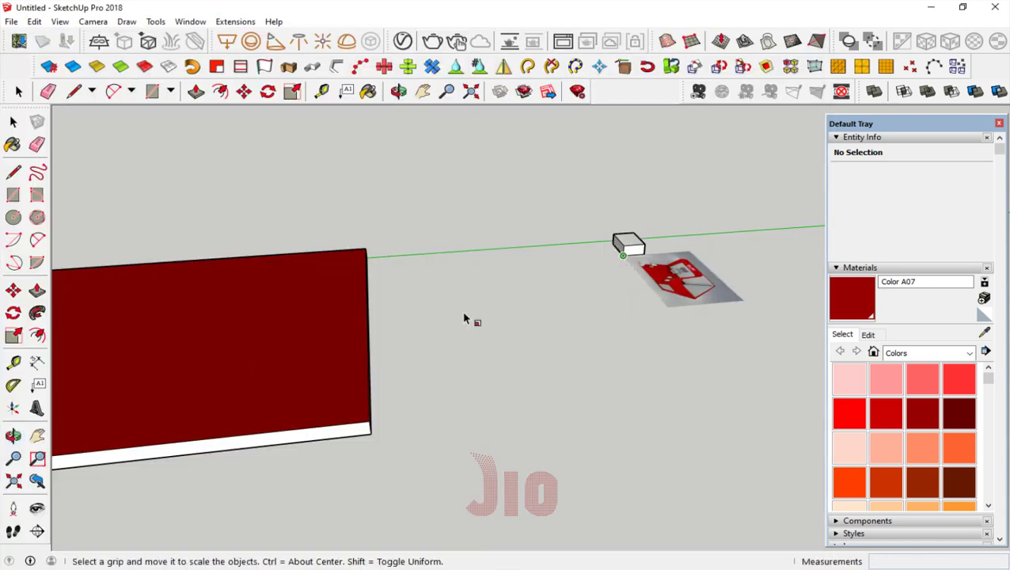
pyautogui.hotkey('ctrl', 'z')
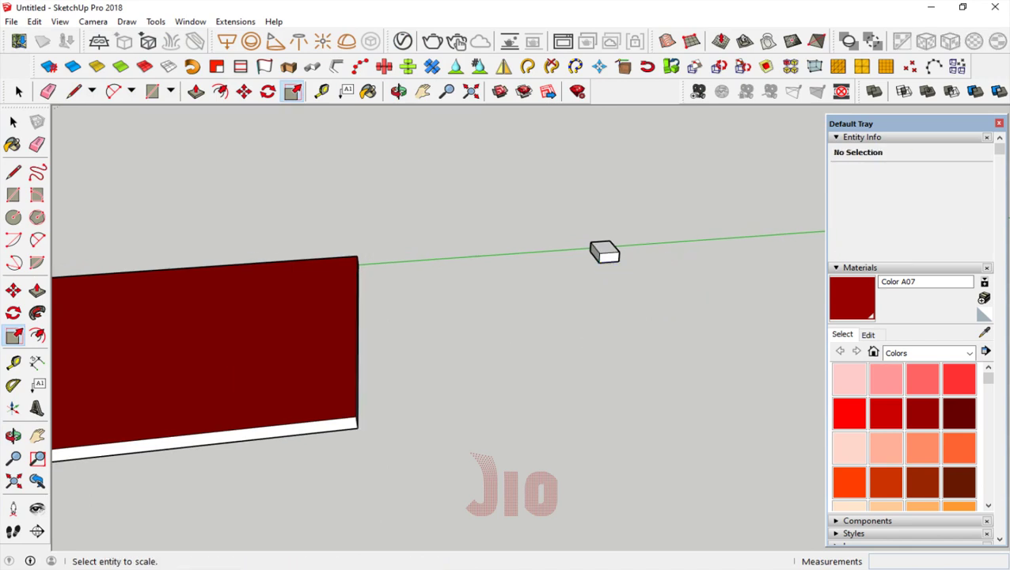
# - Re-import 3.jpg beside the box and scale it up about 6.5 times
pyautogui.hotkey('alt', 'Tab')
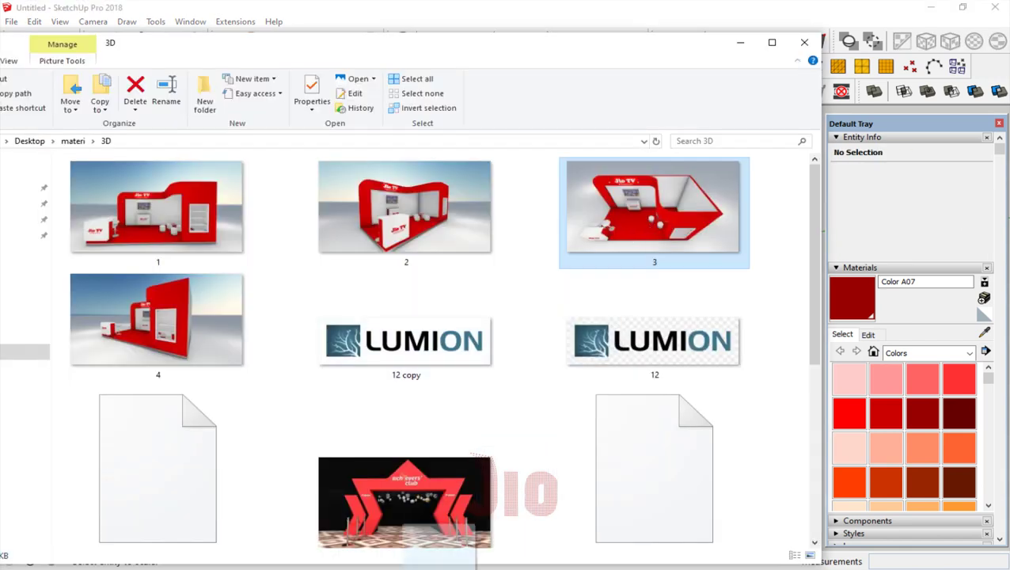
pyautogui.moveTo(648, 222); pyautogui.dragTo(576, 372)
pyautogui.click(605, 261)
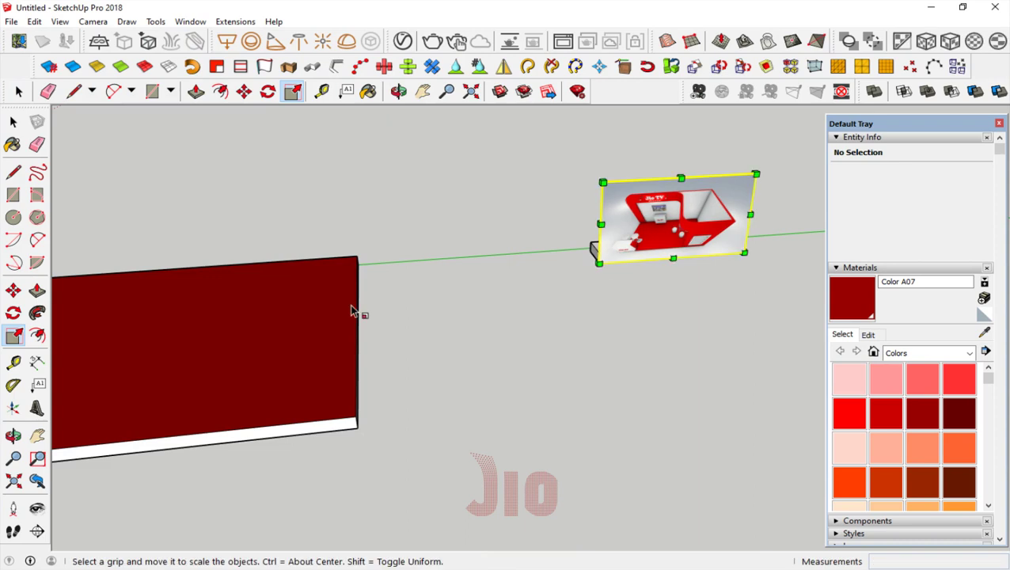
pyautogui.moveTo(350, 304); pyautogui.dragTo(470, 311, button='middle')
pyautogui.moveTo(461, 285); pyautogui.dragTo(782, 144)
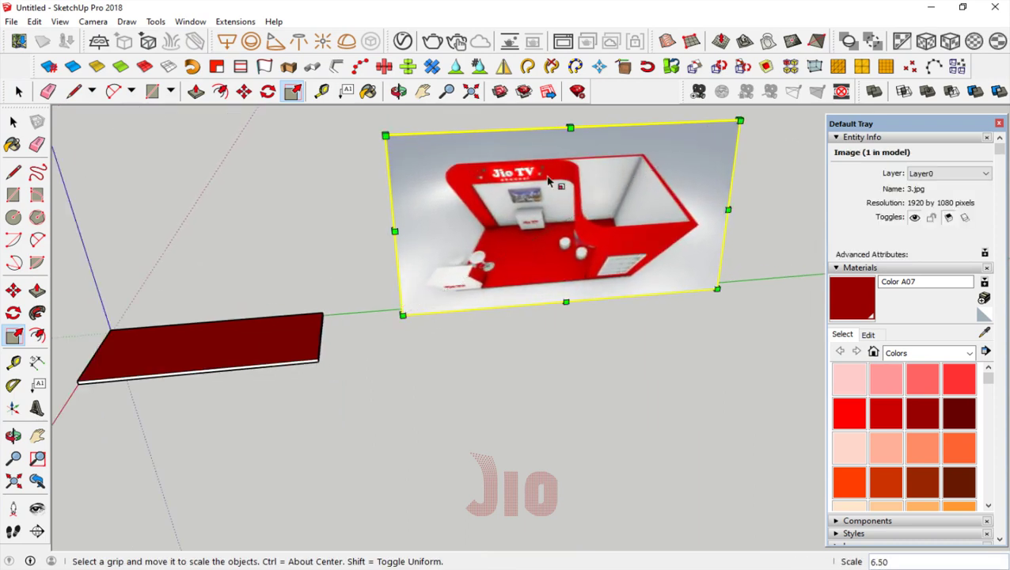
pyautogui.click(13, 437)
pyautogui.moveTo(493, 270)
pyautogui.mouseDown()
pyautogui.moveTo(556, 304)
pyautogui.moveTo(557, 341)
pyautogui.mouseUp()
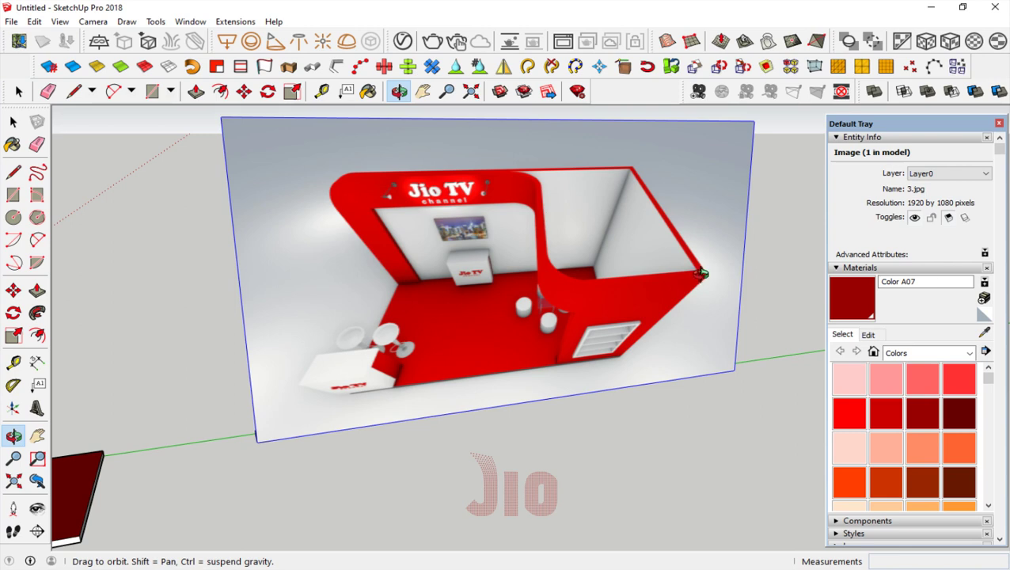
pyautogui.moveTo(690, 260); pyautogui.dragTo(686, 219)
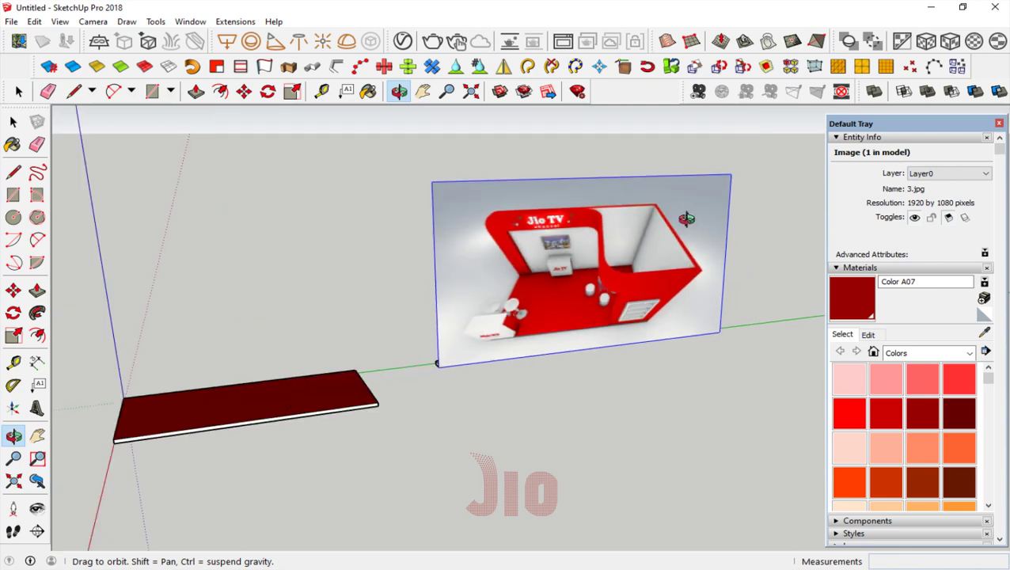
pyautogui.scroll(2, 630, 259)
pyautogui.scroll(3, 630, 259)
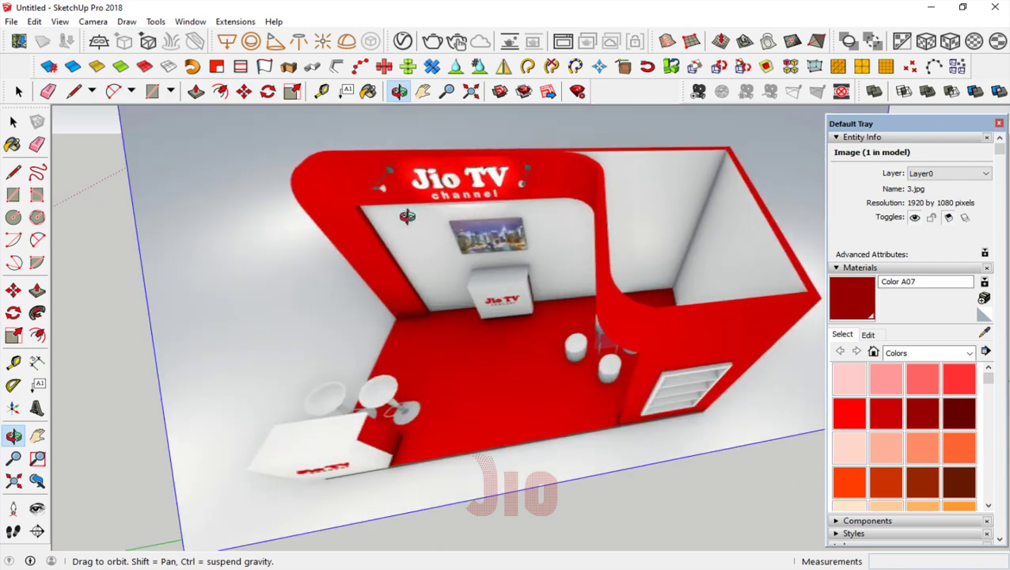
pyautogui.scroll(-5, 346, 248)
pyautogui.moveTo(346, 248); pyautogui.dragTo(428, 338)
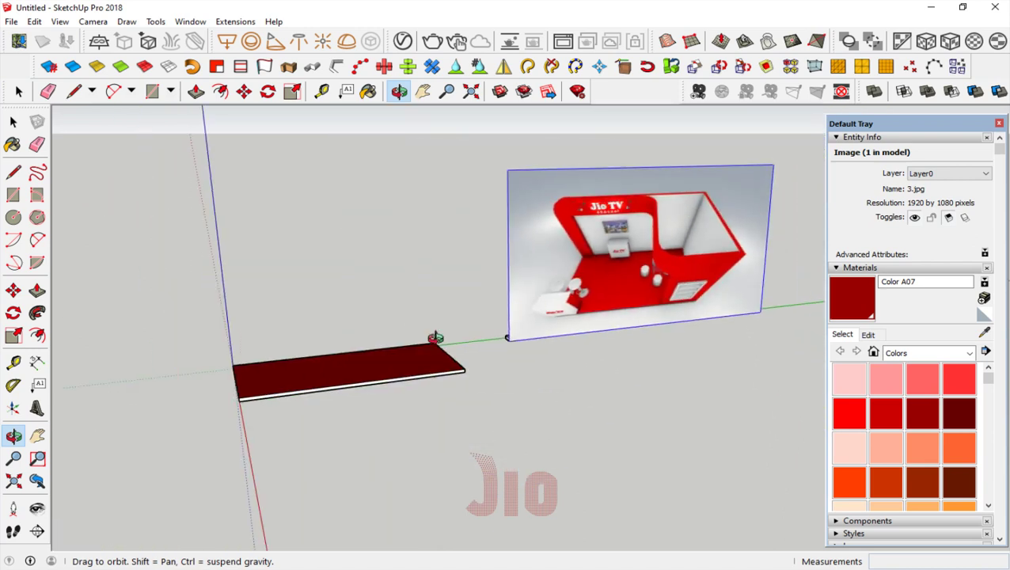
pyautogui.scroll(3, 435, 343)
pyautogui.moveTo(249, 436); pyautogui.dragTo(306, 354)
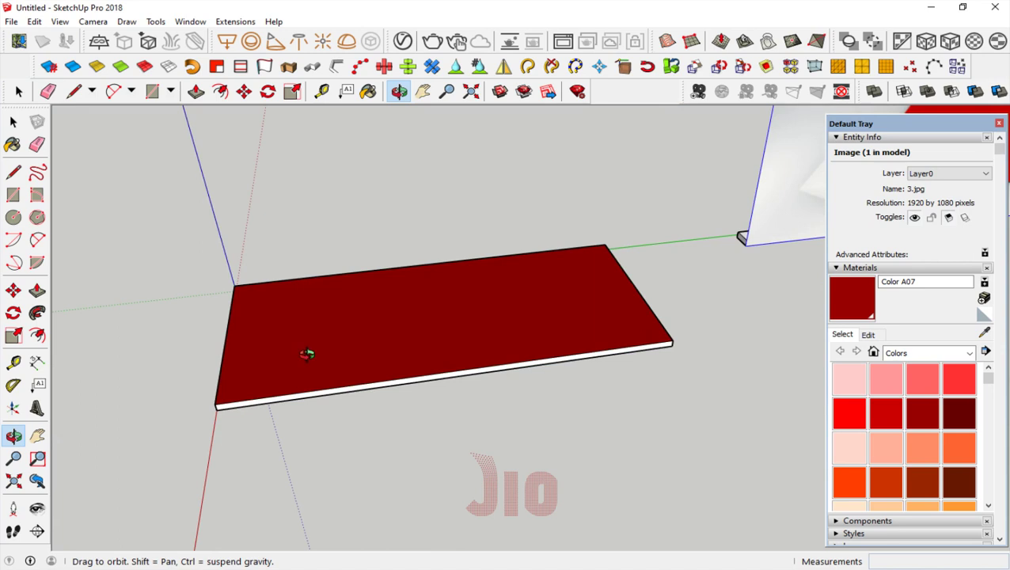
pyautogui.click(14, 363)
pyautogui.scroll(3, 190, 371)
# - Create Tape Measure guides 60 cm and 200 cm in from the slab's edges
pyautogui.click(203, 381)
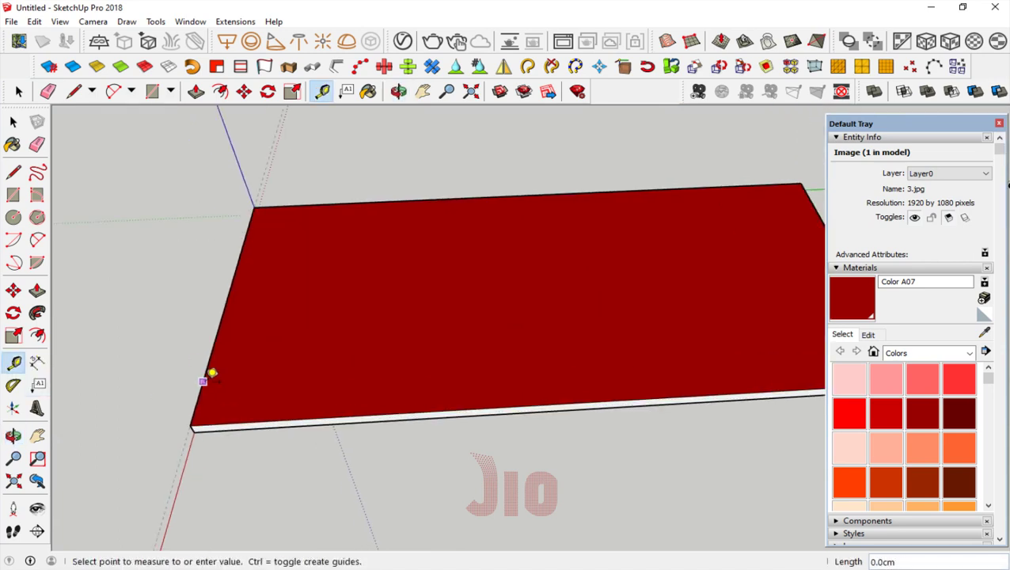
pyautogui.press('Return')
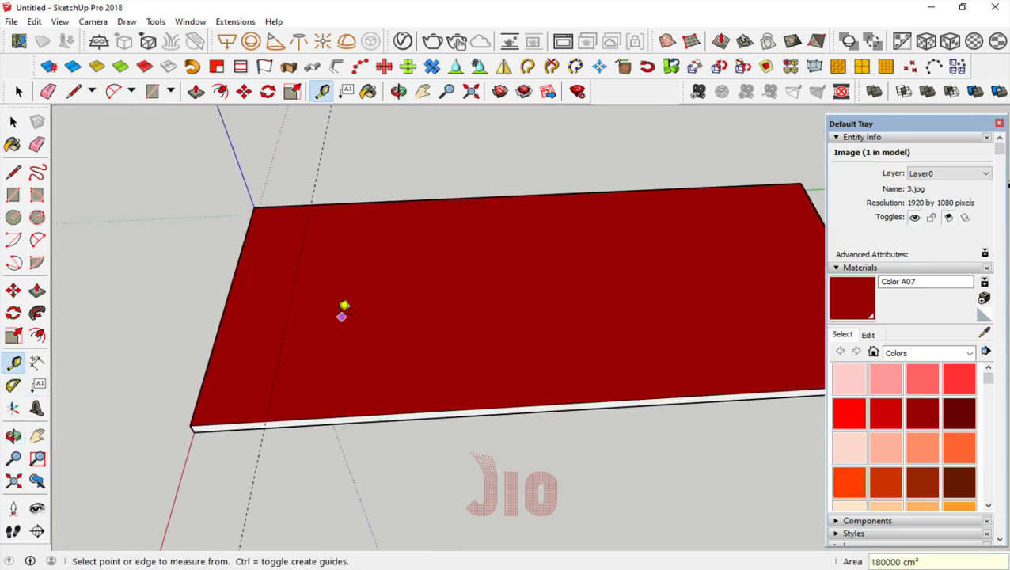
pyautogui.scroll(-2, 283, 336)
pyautogui.scroll(-2, 286, 336)
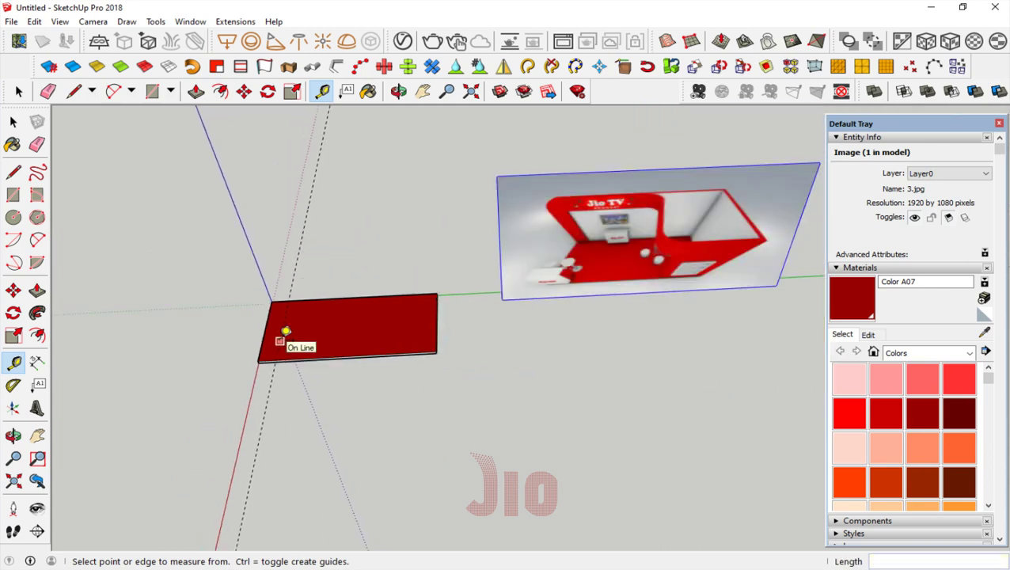
pyautogui.scroll(-1, 286, 336)
pyautogui.scroll(2, 592, 274)
pyautogui.scroll(2, 624, 240)
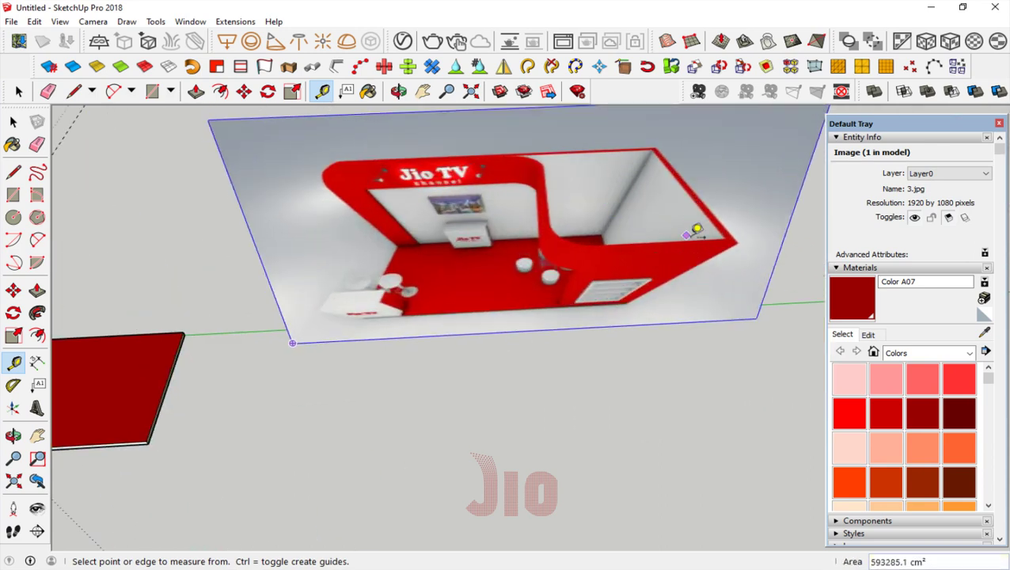
pyautogui.scroll(-3, 442, 286)
pyautogui.scroll(3, 442, 293)
pyautogui.click(519, 321)
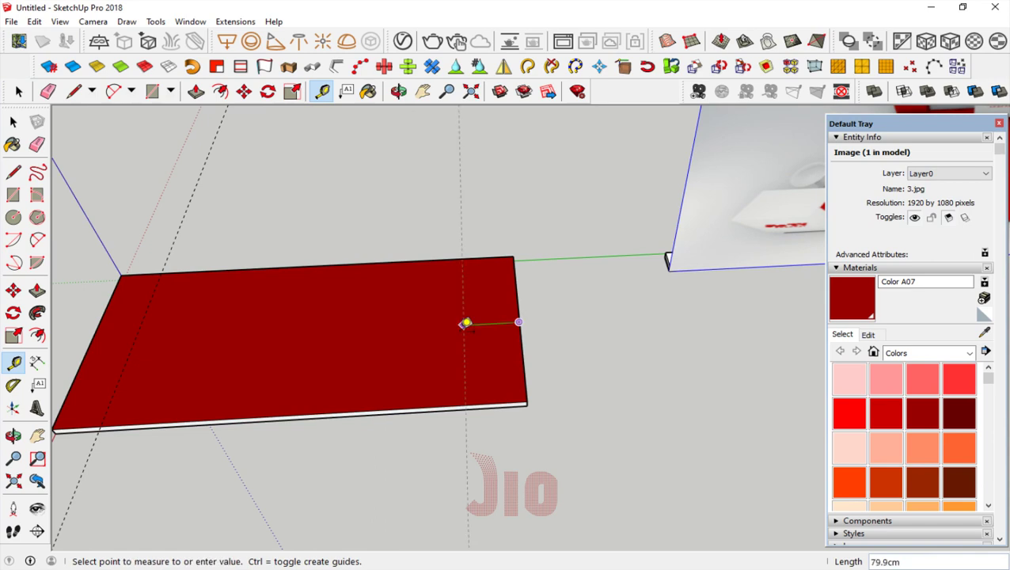
pyautogui.write('0')
pyautogui.press('Return')
pyautogui.scroll(-2, 462, 322)
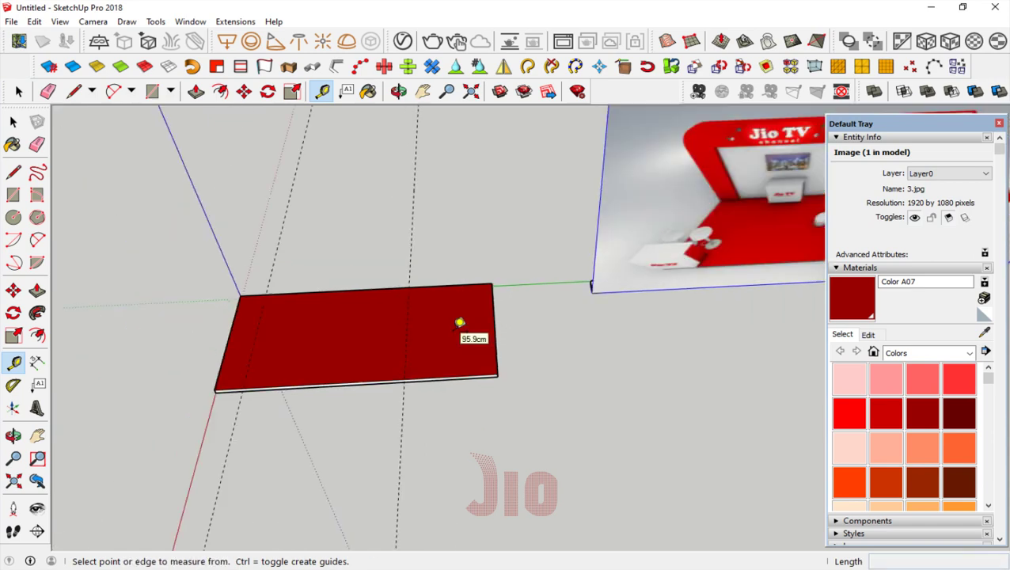
pyautogui.scroll(-2, 462, 322)
pyautogui.scroll(2, 247, 285)
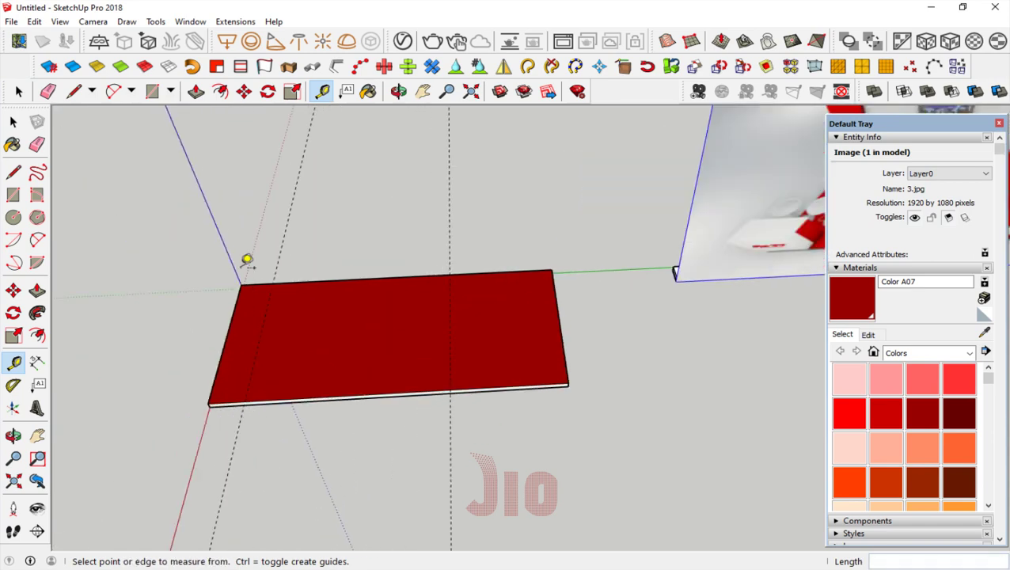
pyautogui.scroll(2, 247, 287)
pyautogui.scroll(2, 249, 285)
pyautogui.scroll(2, 250, 282)
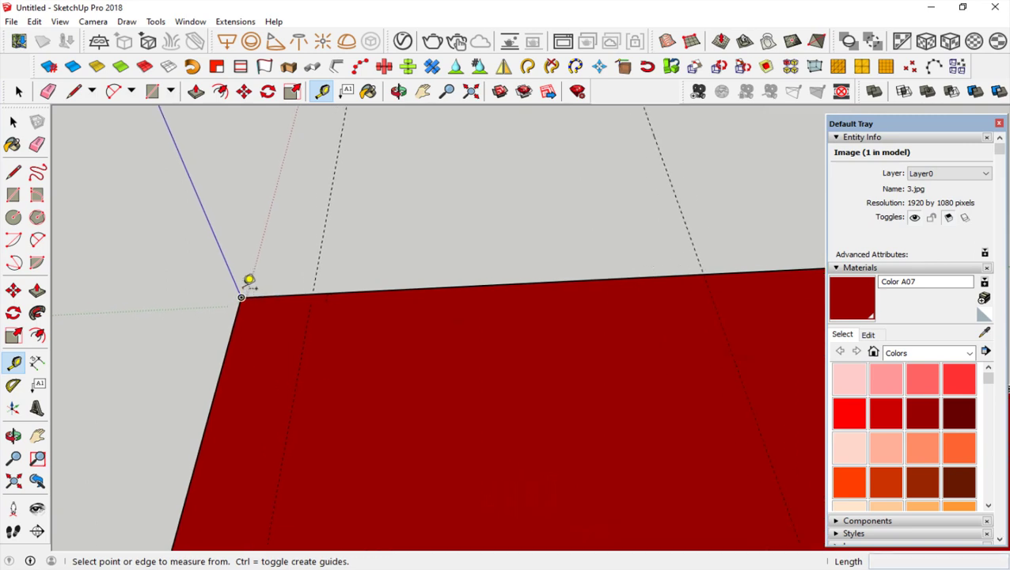
# - Outline a 10 cm deep strip along the slab's back edge with lines
pyautogui.click(13, 172)
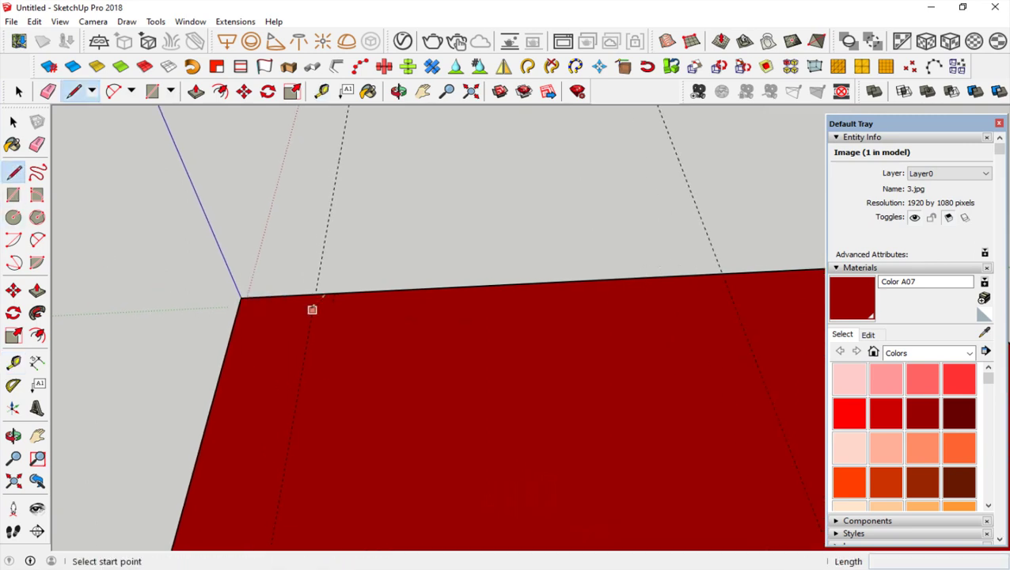
pyautogui.click(316, 290)
pyautogui.scroll(-3, 256, 313)
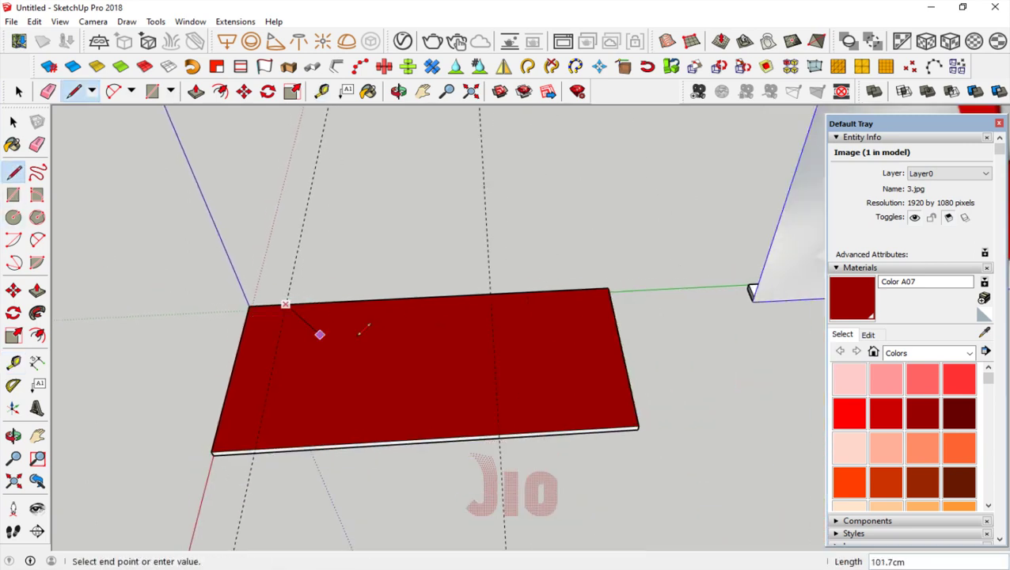
pyautogui.click(608, 289)
pyautogui.scroll(4, 638, 426)
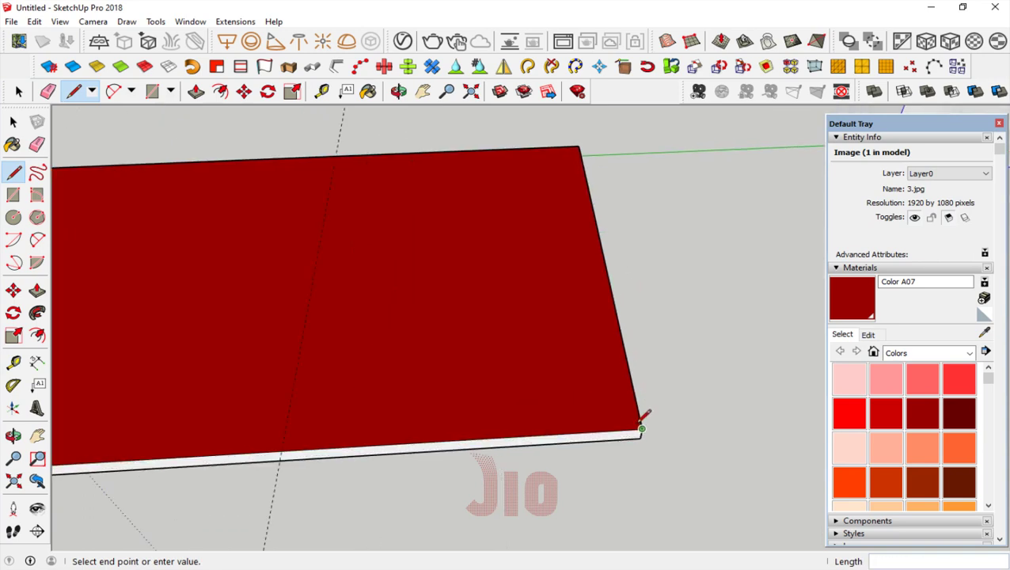
pyautogui.write('10')
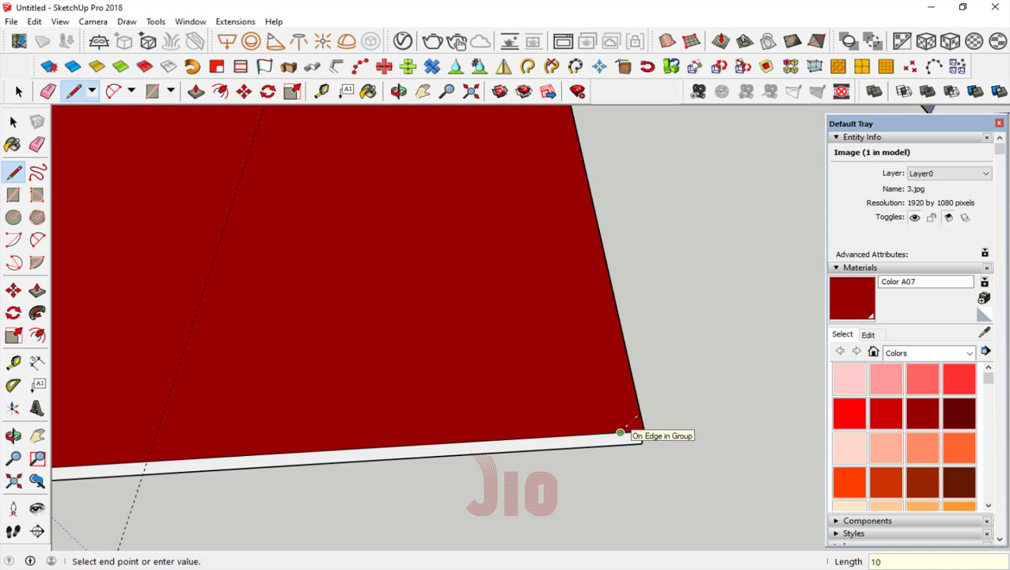
pyautogui.scroll(-3, 638, 418)
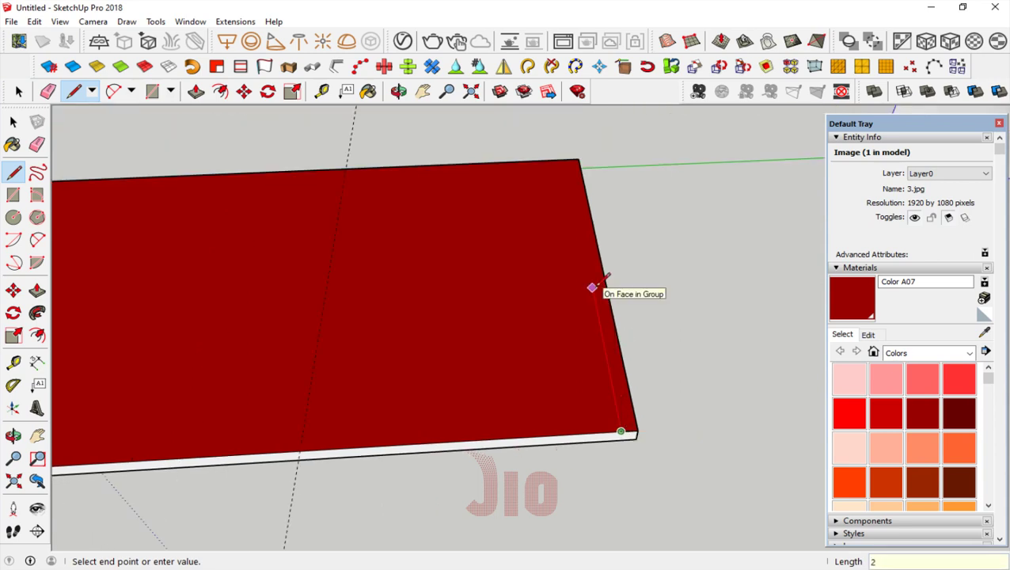
pyautogui.scroll(-3, 475, 277)
pyautogui.scroll(5, 203, 210)
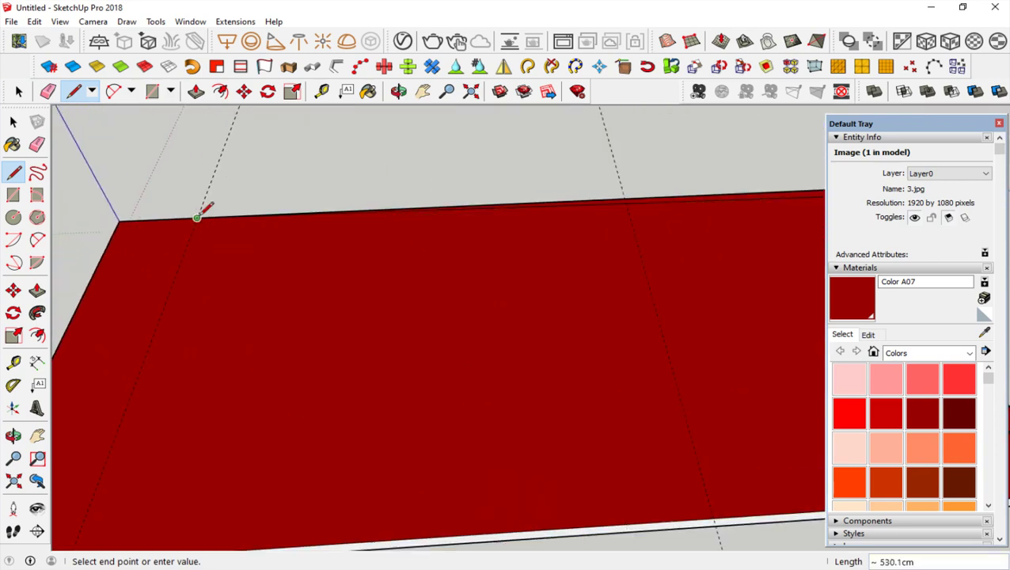
pyautogui.scroll(1, 199, 212)
pyautogui.click(192, 228)
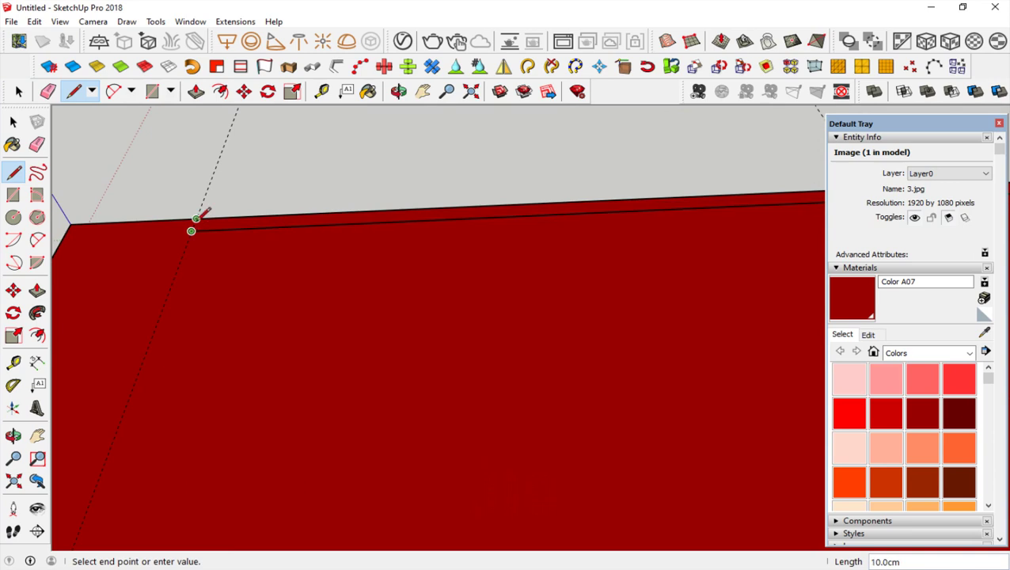
pyautogui.click(196, 220)
# - Push/pull the back strip up into a 300 cm tall wall
pyautogui.click(300, 241)
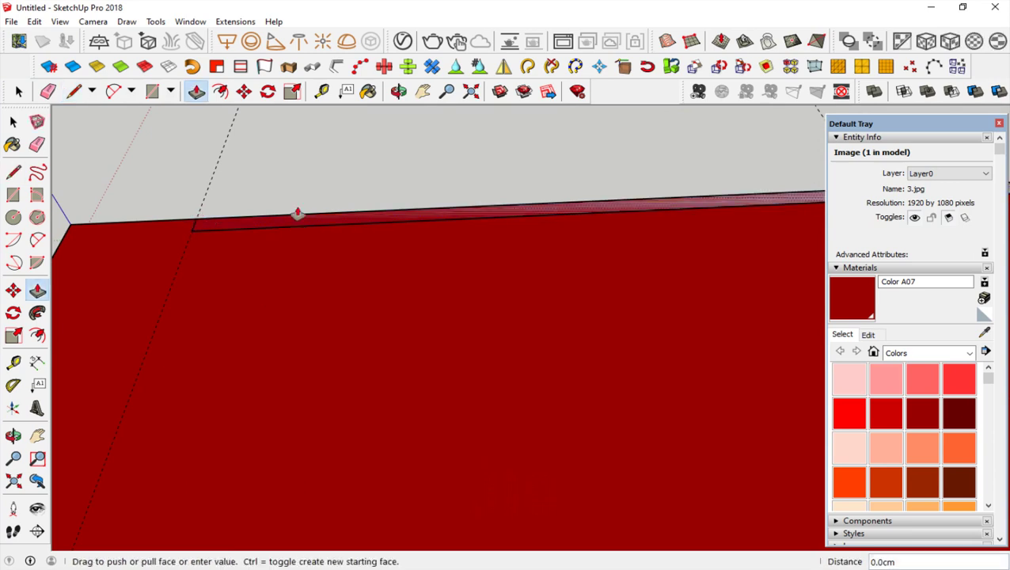
pyautogui.scroll(-3, 295, 190)
pyautogui.scroll(-2, 290, 205)
pyautogui.write('300')
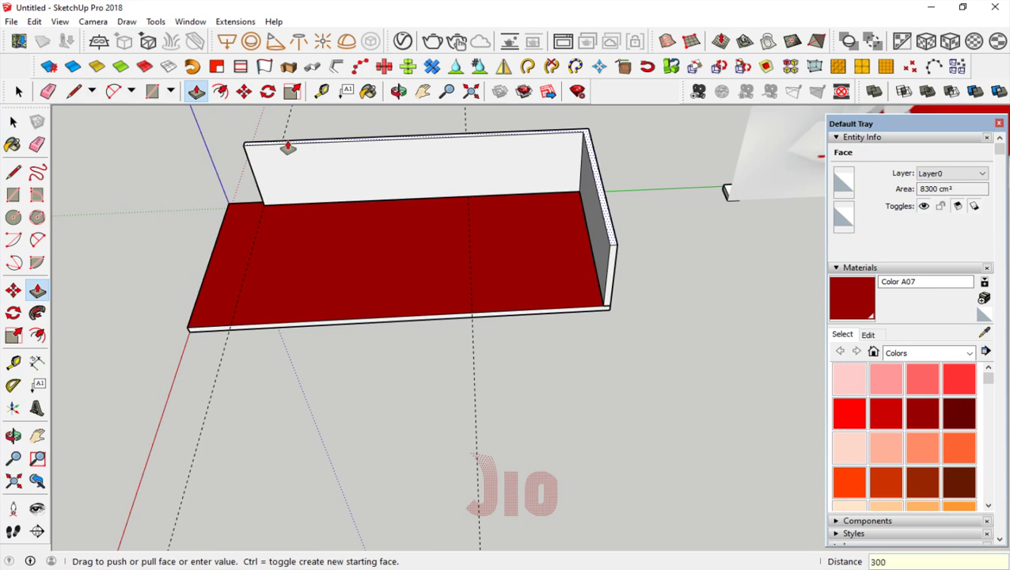
pyautogui.press('Return')
pyautogui.moveTo(508, 251)
pyautogui.mouseDown(button='middle')
pyautogui.moveTo(427, 443)
pyautogui.moveTo(449, 288)
pyautogui.moveTo(541, 221)
pyautogui.moveTo(533, 250)
pyautogui.mouseUp(button='middle')
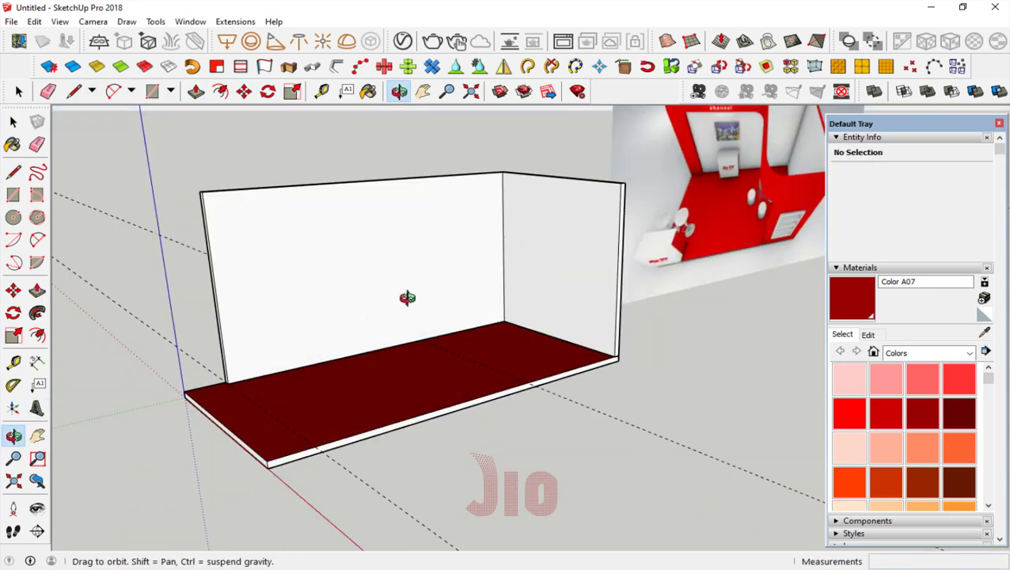
pyautogui.moveTo(407, 298); pyautogui.dragTo(228, 323)
# - Dimension the wall's left edge from top corner to floor to confirm 300 cm
pyautogui.click(13, 362)
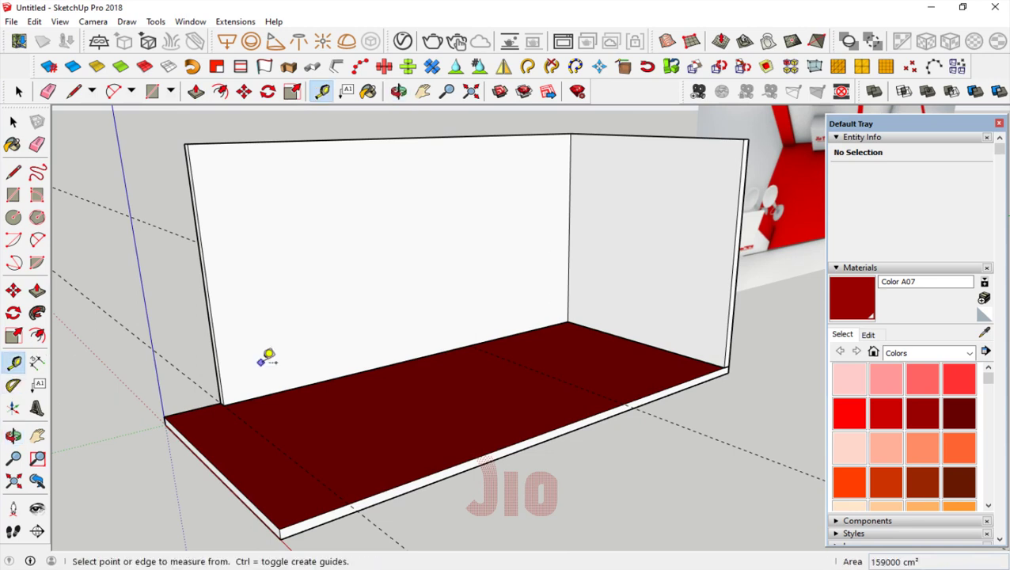
pyautogui.click(223, 404)
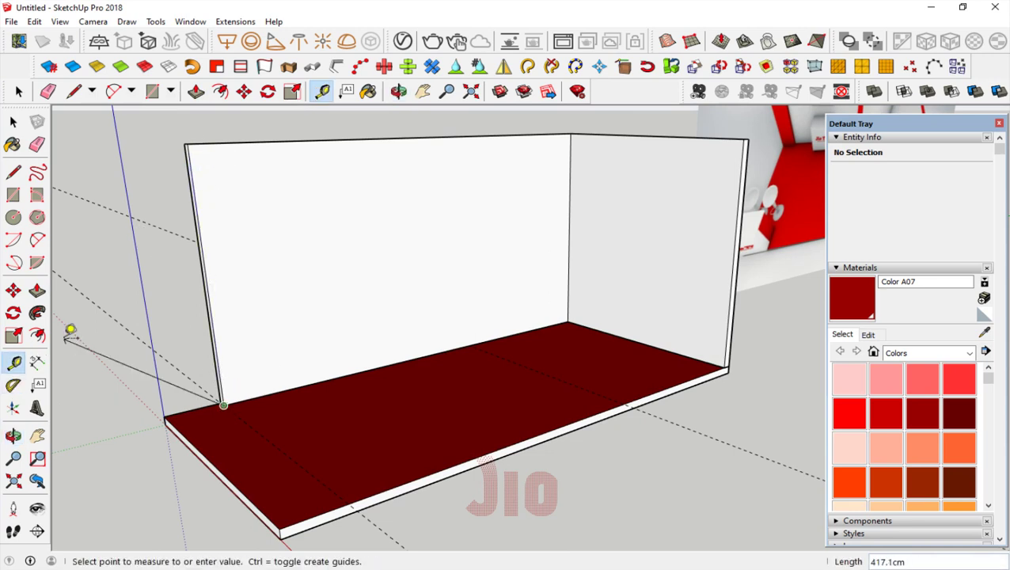
pyautogui.click(37, 362)
pyautogui.click(187, 145)
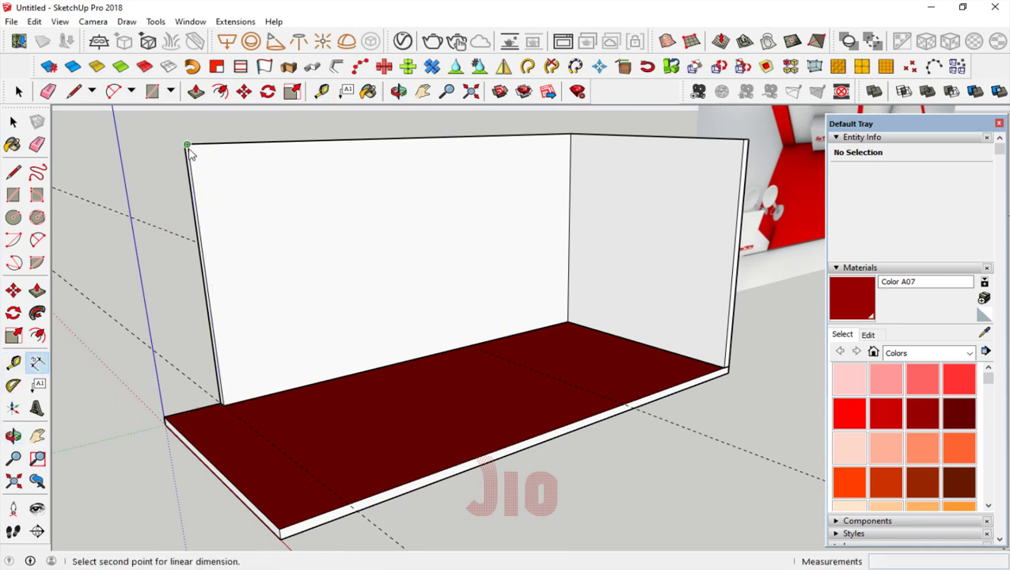
pyautogui.click(224, 406)
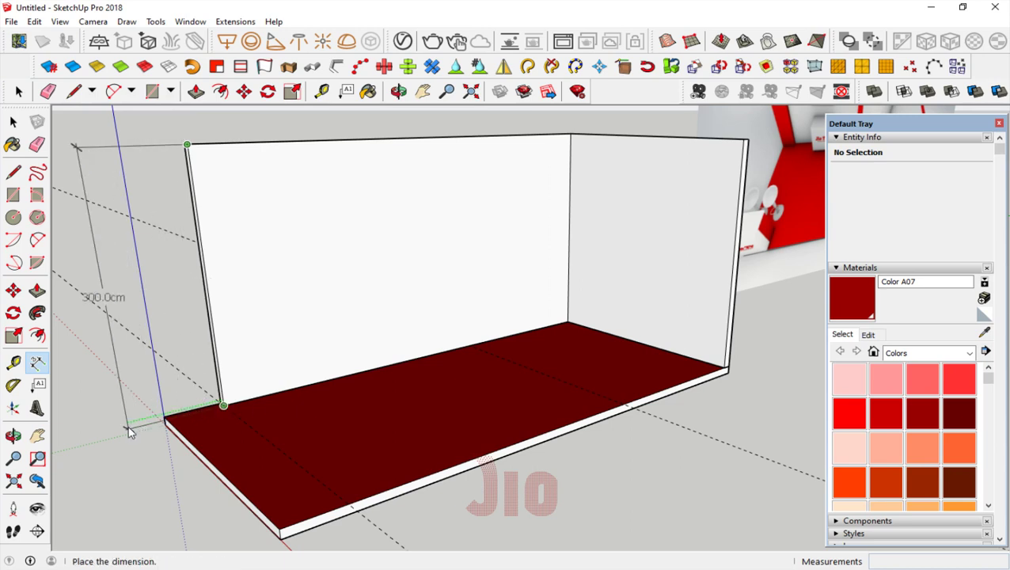
pyautogui.click(13, 435)
# - Compare the walls against the reference image and select the right side wall
pyautogui.moveTo(476, 311)
pyautogui.mouseDown()
pyautogui.moveTo(404, 369)
pyautogui.moveTo(384, 346)
pyautogui.mouseUp()
pyautogui.scroll(3, 610, 270)
pyautogui.scroll(3, 519, 386)
pyautogui.scroll(3, 547, 226)
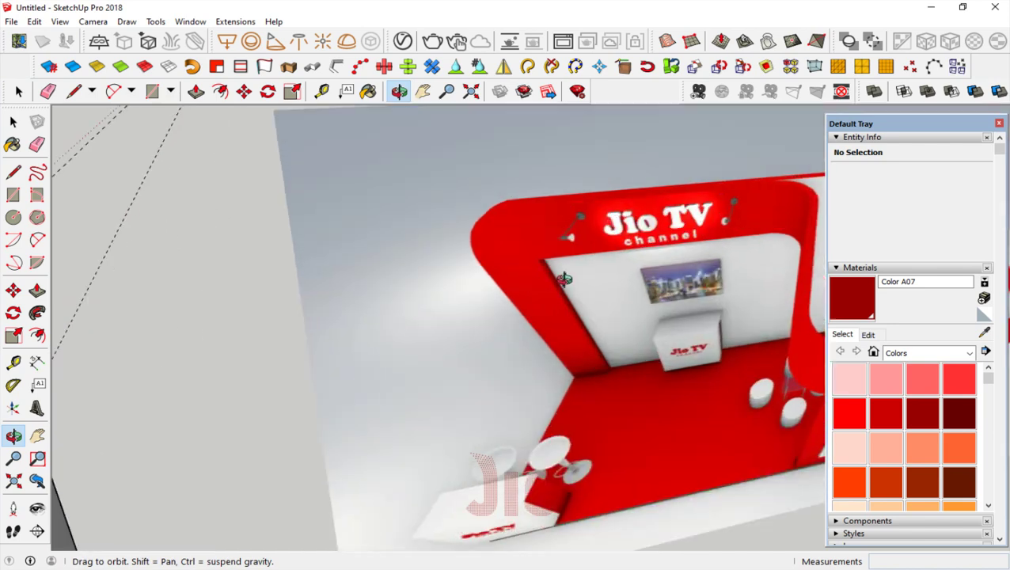
pyautogui.scroll(2, 511, 238)
pyautogui.scroll(-4, 619, 272)
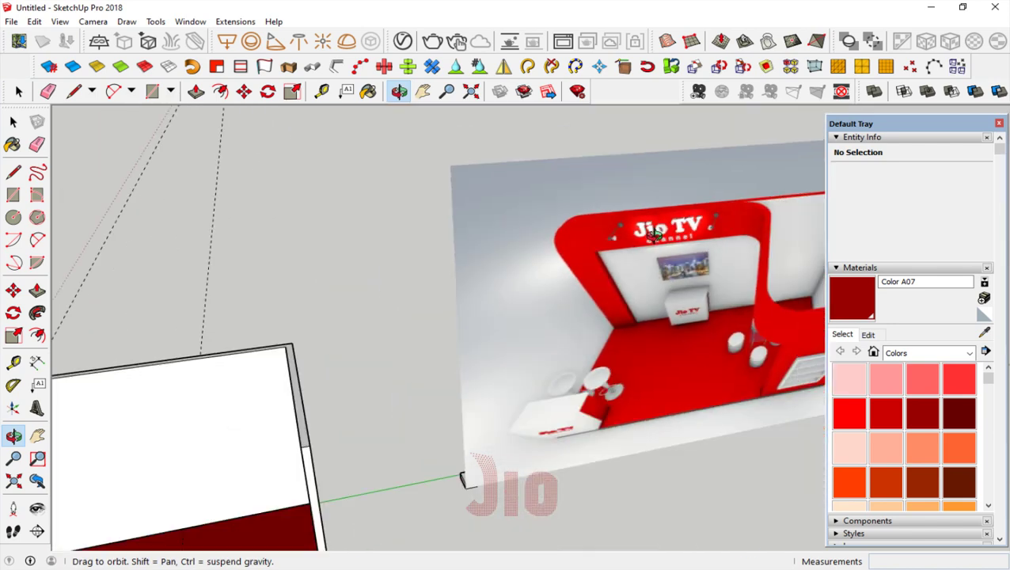
pyautogui.scroll(-2, 654, 235)
pyautogui.scroll(2, 251, 408)
pyautogui.scroll(-3, 262, 393)
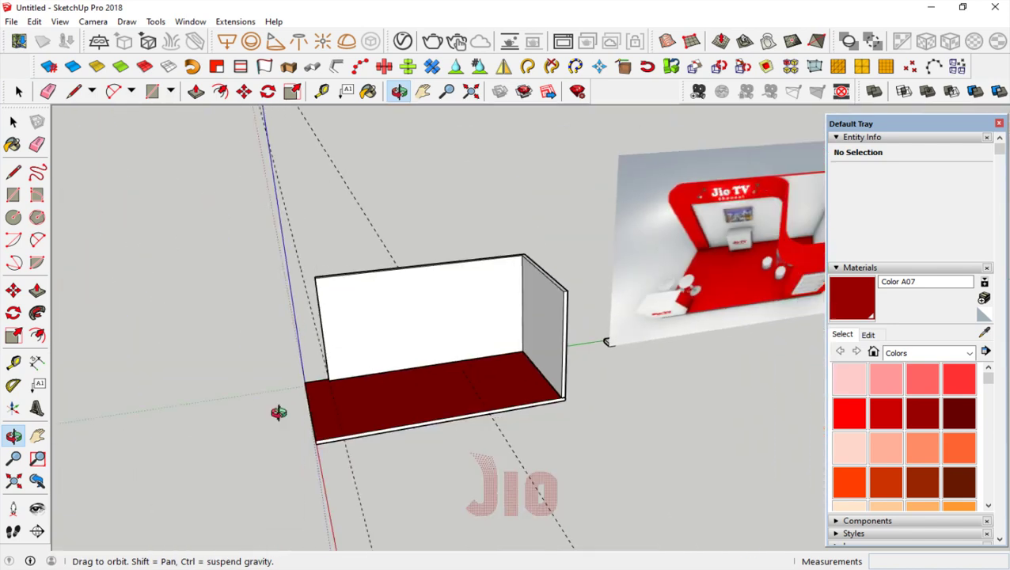
pyautogui.scroll(3, 280, 412)
pyautogui.scroll(2, 314, 316)
pyautogui.scroll(2, 380, 293)
pyautogui.scroll(-3, 271, 314)
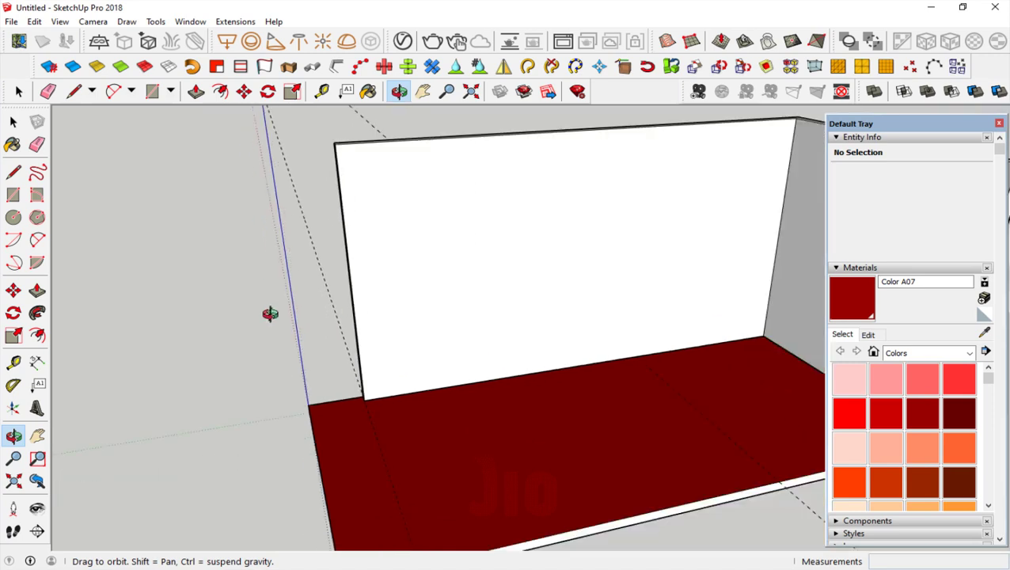
pyautogui.scroll(-2, 270, 315)
pyautogui.scroll(-2, 260, 320)
pyautogui.scroll(2, 324, 328)
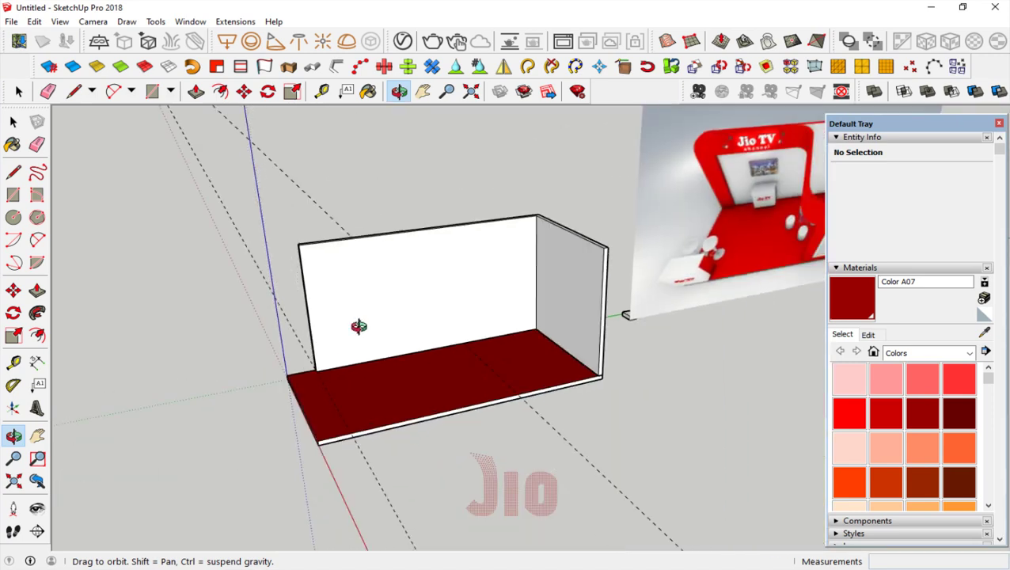
pyautogui.scroll(2, 357, 327)
pyautogui.scroll(2, 402, 309)
pyautogui.click(13, 121)
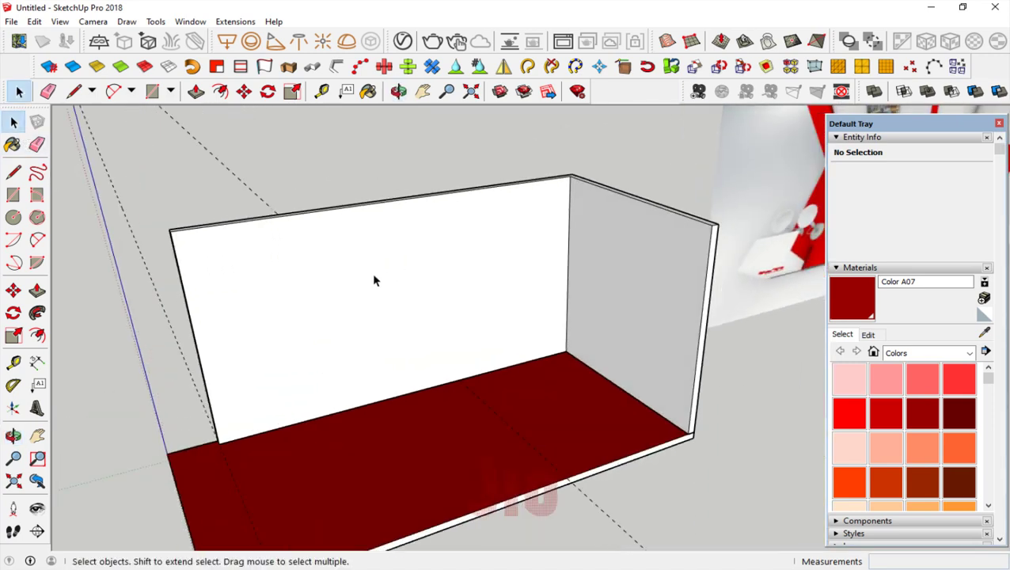
pyautogui.scroll(-3, 373, 277)
pyautogui.click(541, 274)
pyautogui.scroll(3, 541, 274)
# - Paint the side wall's thin edge faces with Color A07
pyautogui.click(833, 307)
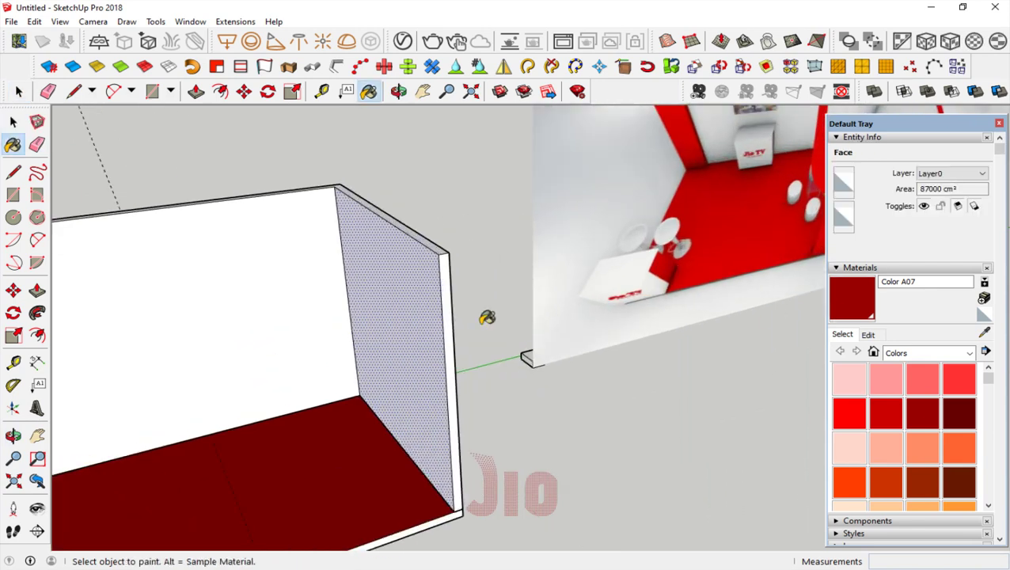
pyautogui.click(449, 322)
pyautogui.scroll(-3, 475, 333)
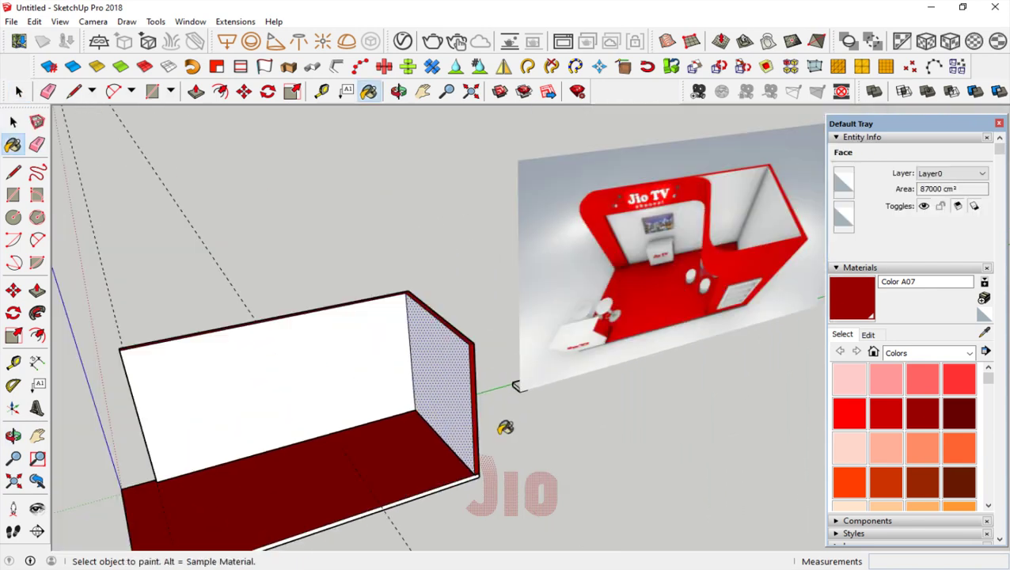
pyautogui.scroll(5, 343, 307)
pyautogui.scroll(-4, 625, 277)
pyautogui.scroll(3, 446, 354)
pyautogui.scroll(2, 446, 354)
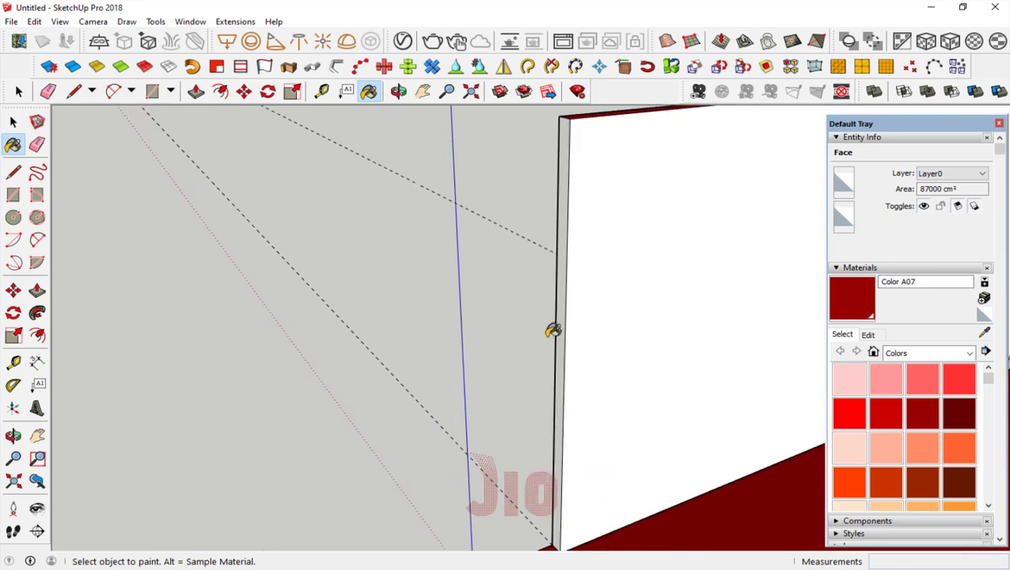
pyautogui.click(567, 333)
pyautogui.scroll(-2, 329, 348)
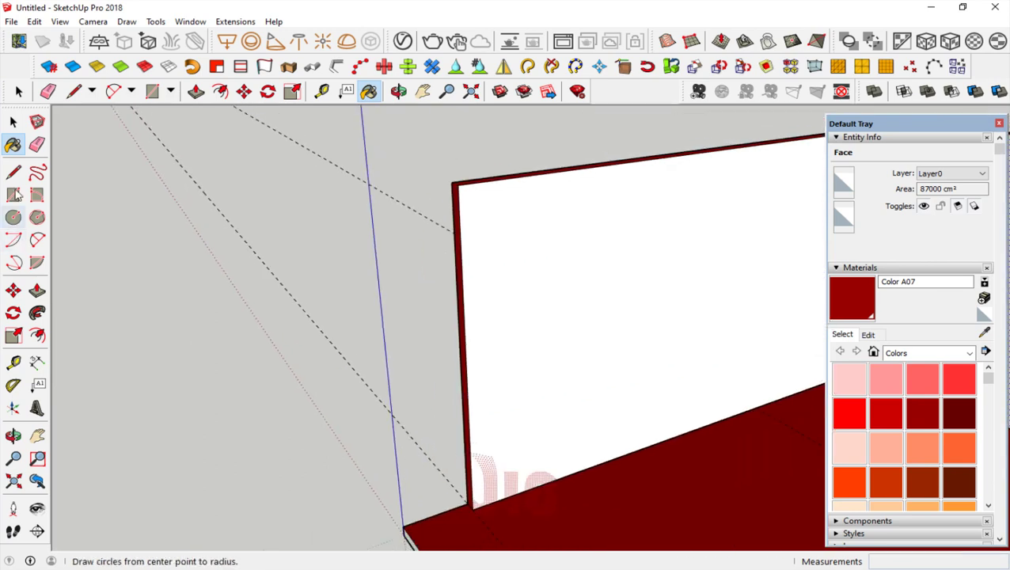
pyautogui.click(13, 121)
pyautogui.scroll(-3, 494, 270)
pyautogui.scroll(-2, 494, 270)
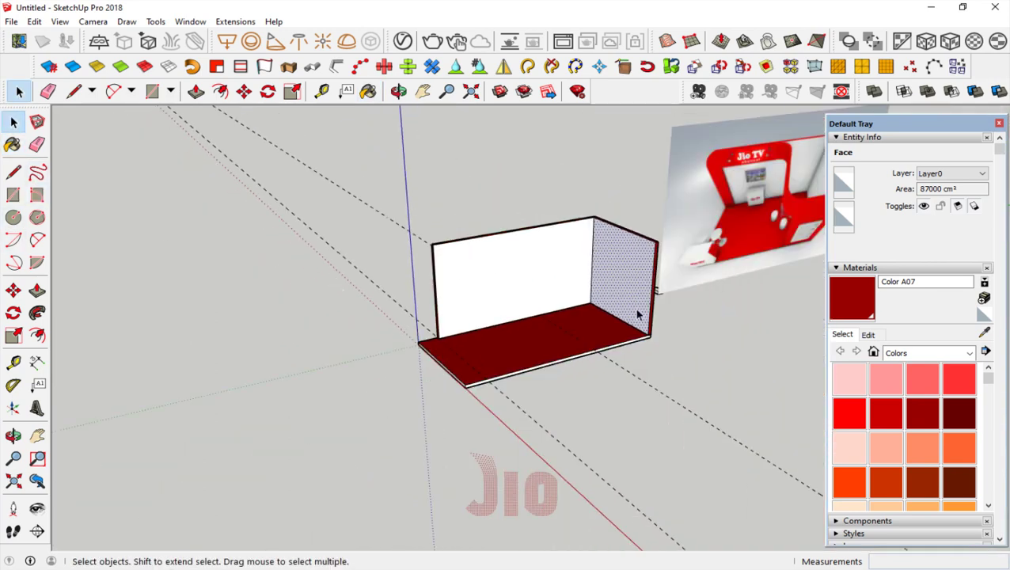
pyautogui.scroll(3, 530, 266)
# - Make the entire room a group and orbit around it to inspect
pyautogui.tripleClick(529, 266)
pyautogui.rightClick(529, 267)
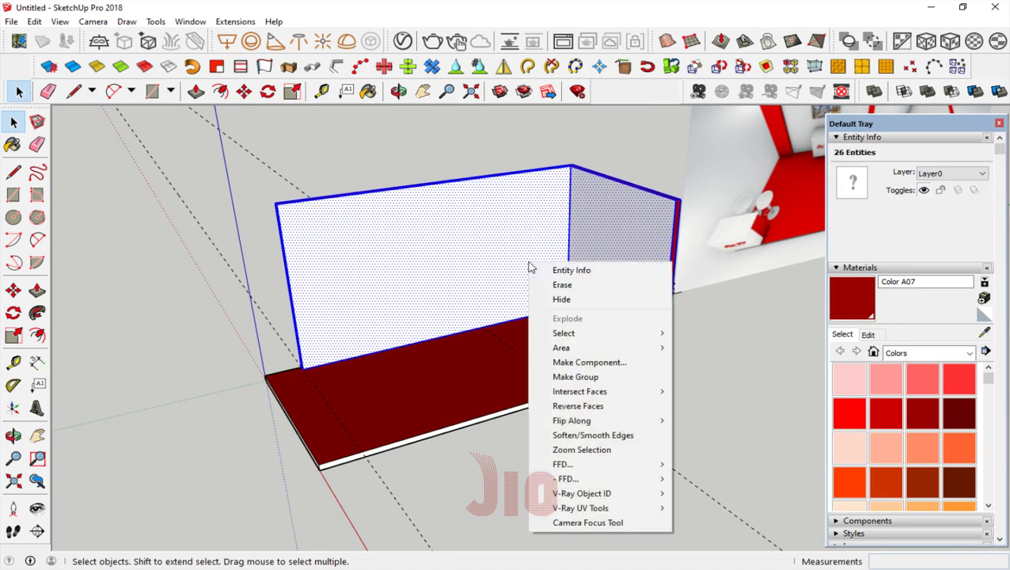
pyautogui.click(603, 376)
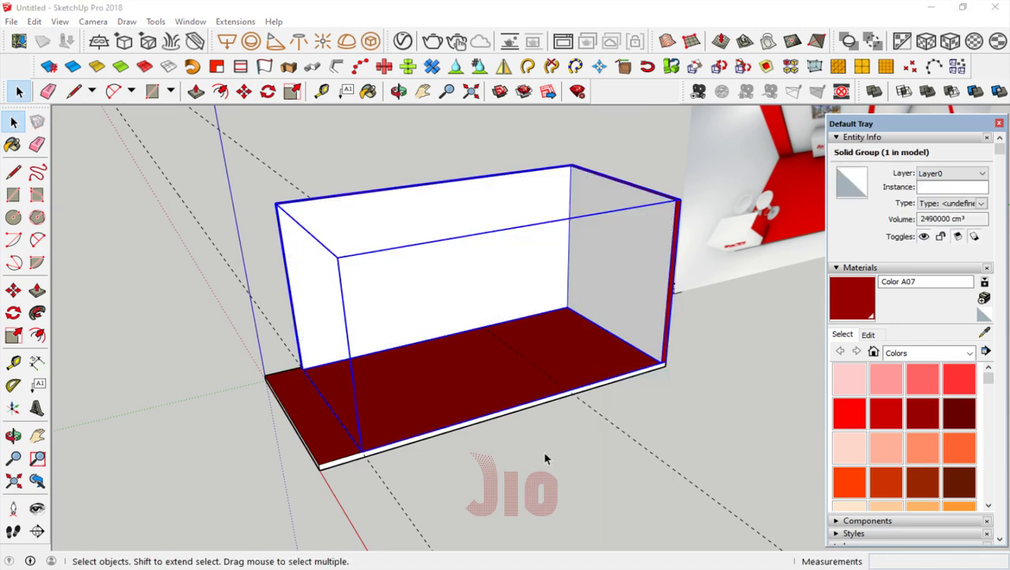
pyautogui.click(14, 436)
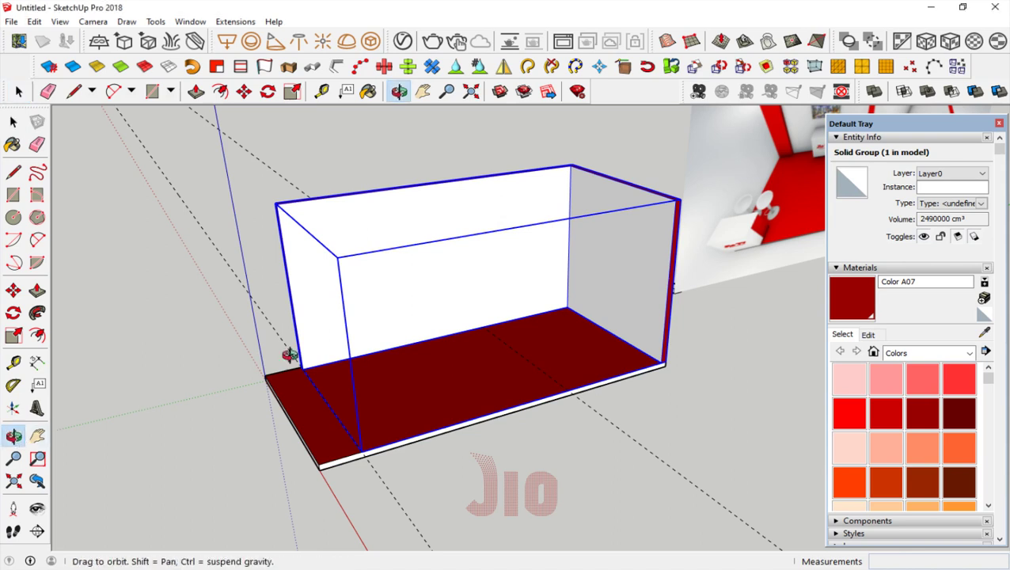
pyautogui.moveTo(295, 350); pyautogui.dragTo(252, 351)
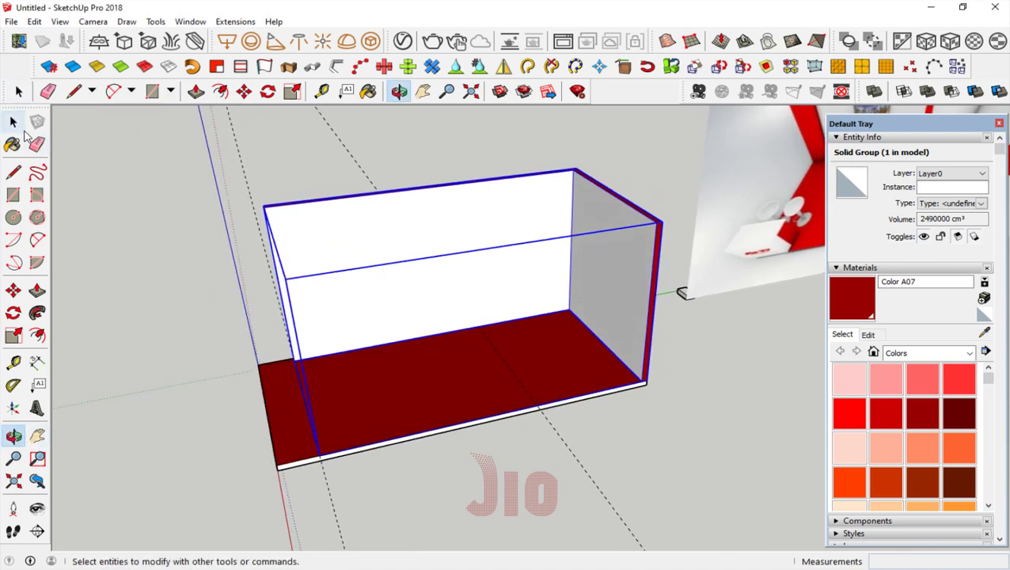
pyautogui.click(14, 122)
pyautogui.scroll(-3, 444, 265)
pyautogui.press('Escape')
pyautogui.scroll(2, 615, 194)
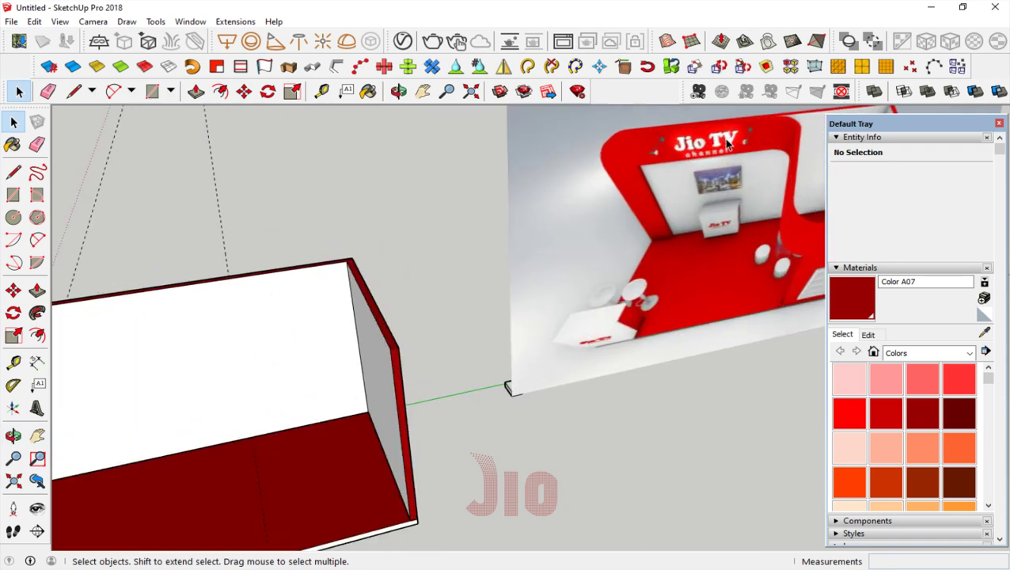
pyautogui.scroll(2, 632, 181)
pyautogui.scroll(1, 730, 199)
pyautogui.scroll(-3, 499, 266)
pyautogui.scroll(2, 169, 386)
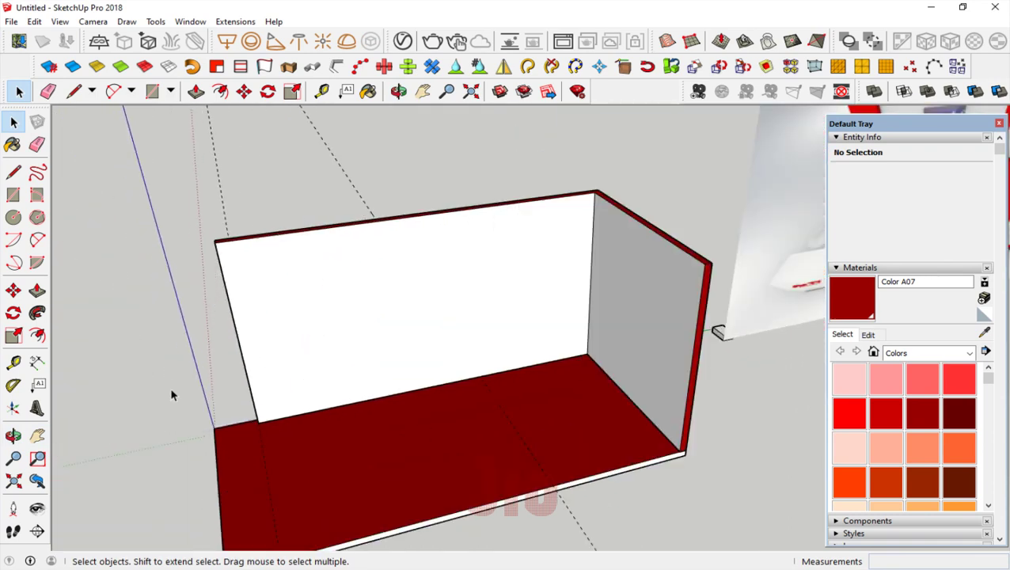
pyautogui.scroll(2, 255, 453)
pyautogui.scroll(-1, 237, 448)
pyautogui.scroll(2, 238, 448)
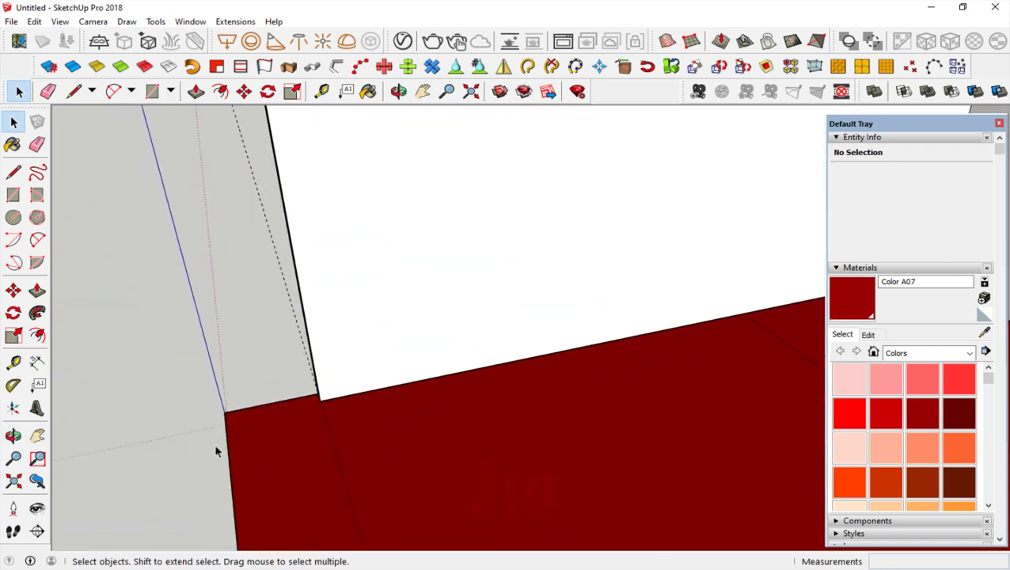
# - Close off a small base face at the pillar's floor corner and raise it into a wall
pyautogui.click(14, 436)
pyautogui.moveTo(282, 390)
pyautogui.mouseDown()
pyautogui.moveTo(478, 327)
pyautogui.moveTo(420, 426)
pyautogui.moveTo(380, 415)
pyautogui.mouseUp()
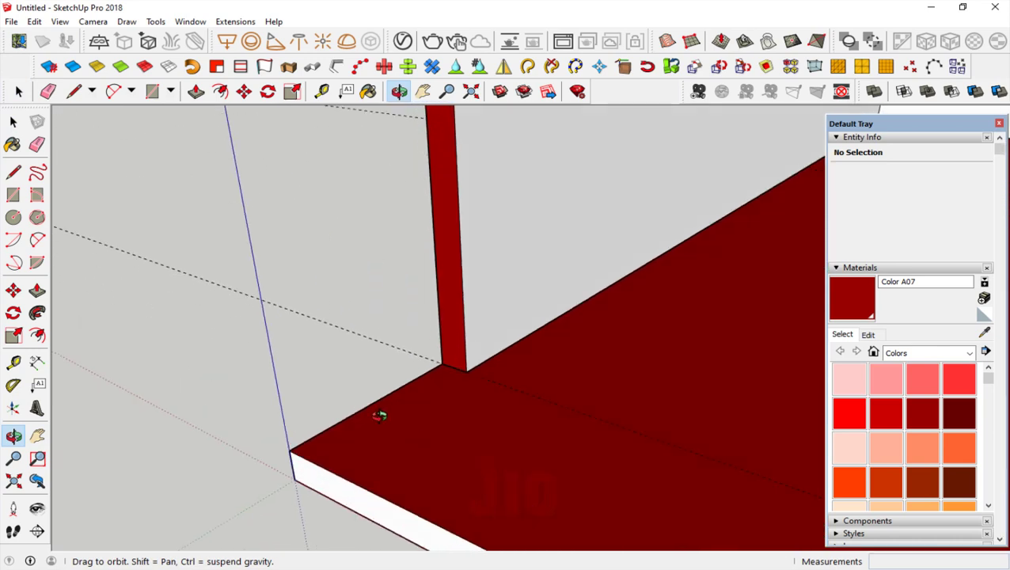
pyautogui.click(13, 171)
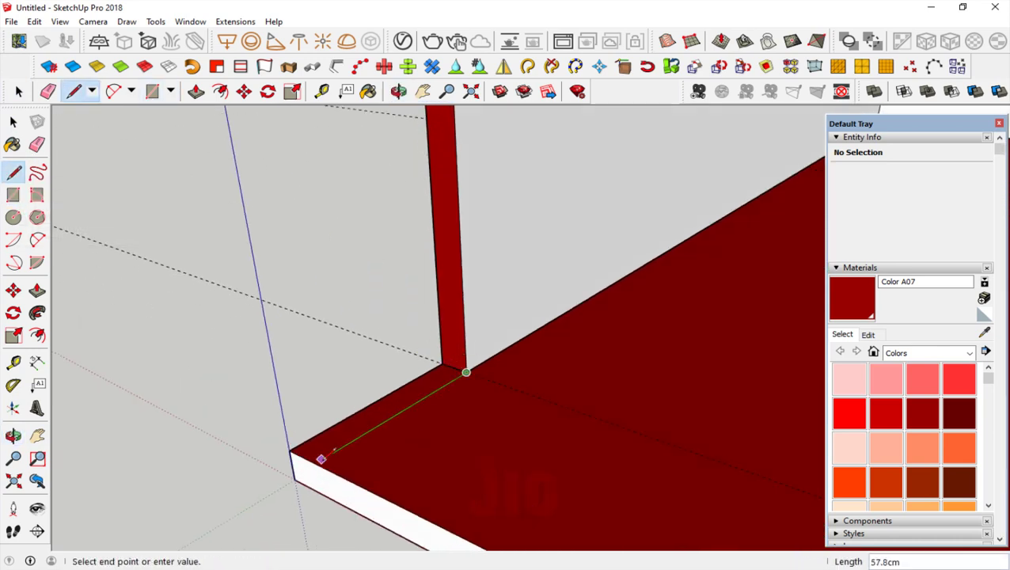
pyautogui.click(443, 363)
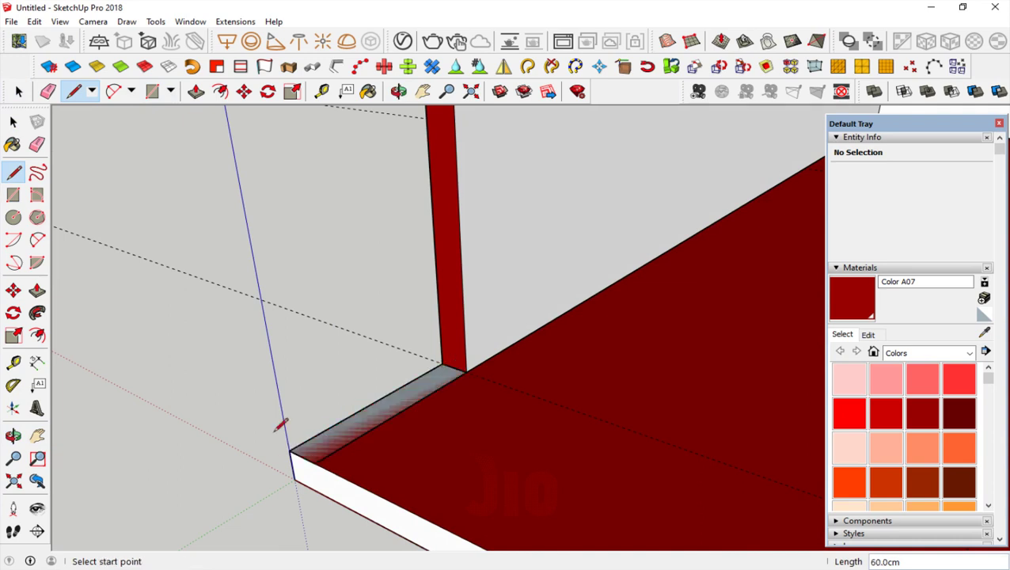
pyautogui.scroll(-2, 258, 440)
pyautogui.press('p')
pyautogui.click(320, 434)
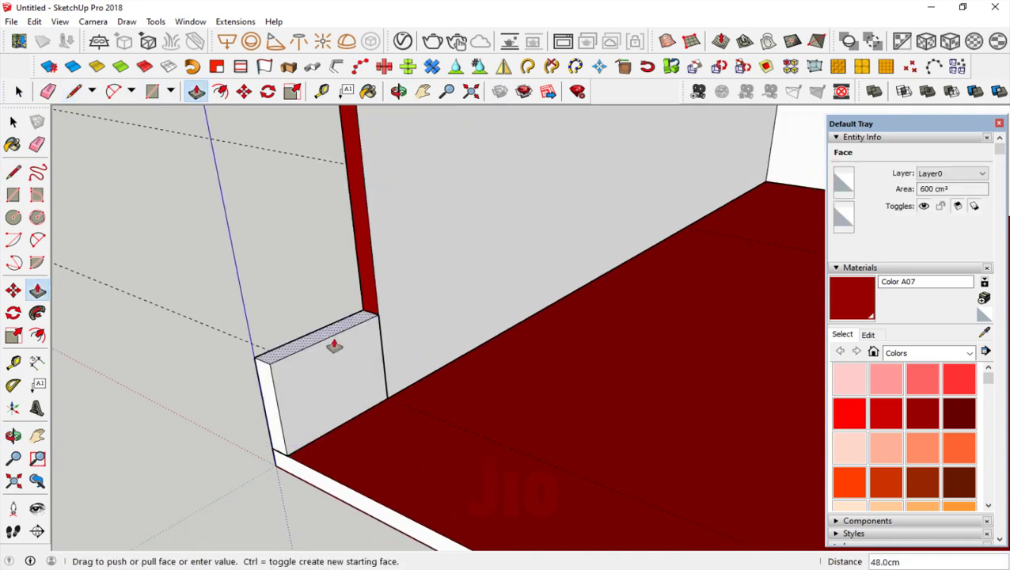
pyautogui.scroll(-2, 333, 349)
pyautogui.scroll(-2, 334, 340)
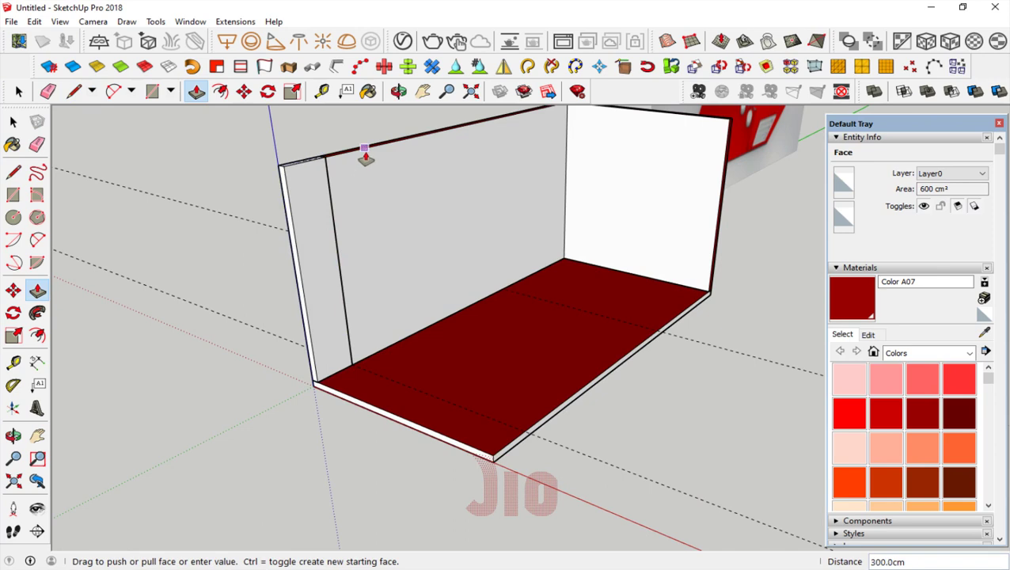
# - Push the narrow left strip of the back wall out 10 cm, then check it from the front
pyautogui.click(13, 436)
pyautogui.moveTo(159, 301)
pyautogui.mouseDown()
pyautogui.moveTo(202, 253)
pyautogui.moveTo(758, 238)
pyautogui.mouseUp()
pyautogui.scroll(5, 673, 238)
pyautogui.scroll(3, 563, 234)
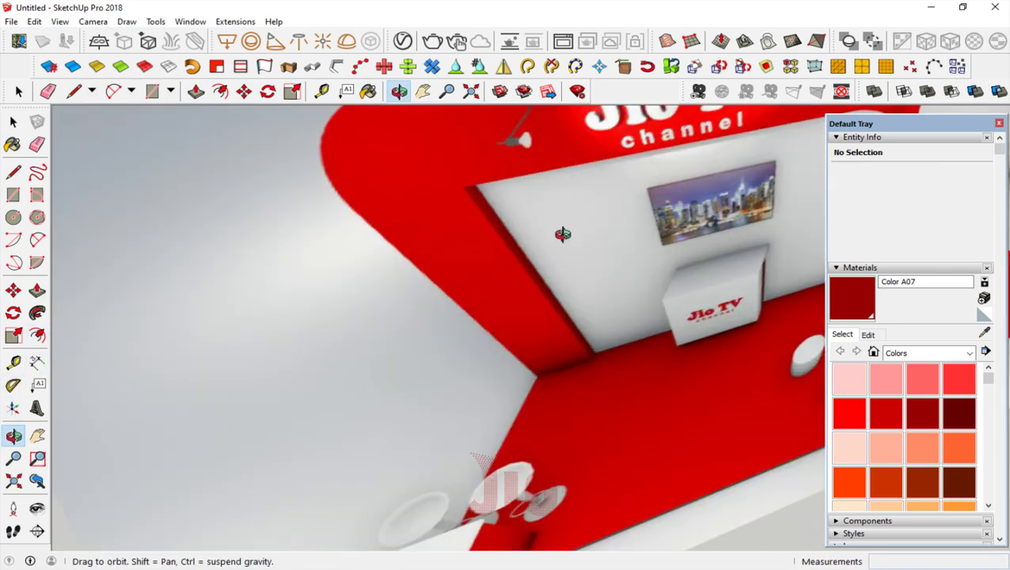
pyautogui.scroll(-5, 572, 261)
pyautogui.scroll(2, 287, 379)
pyautogui.scroll(2, 351, 345)
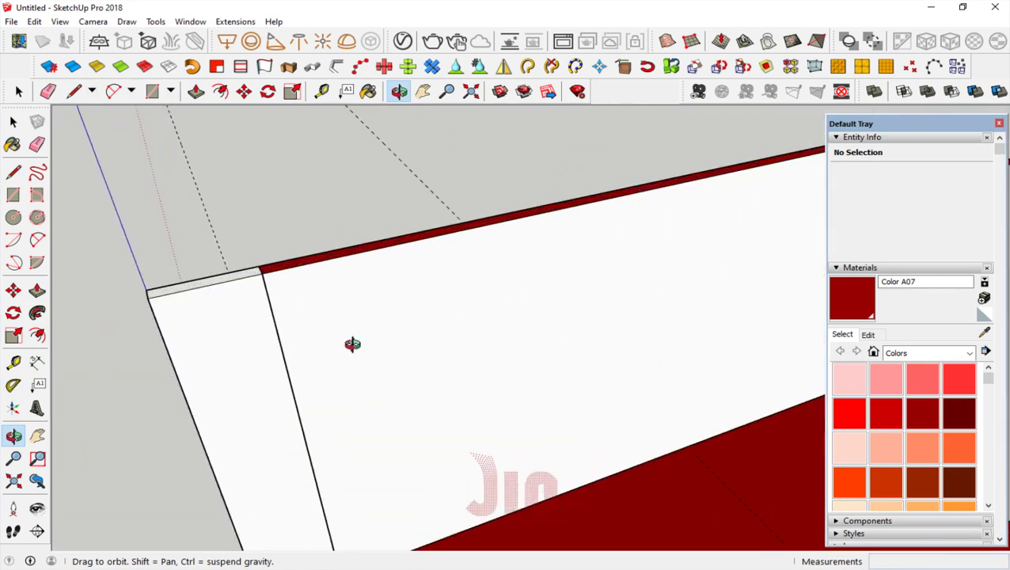
pyautogui.scroll(2, 182, 372)
pyautogui.press('p')
pyautogui.click(188, 319)
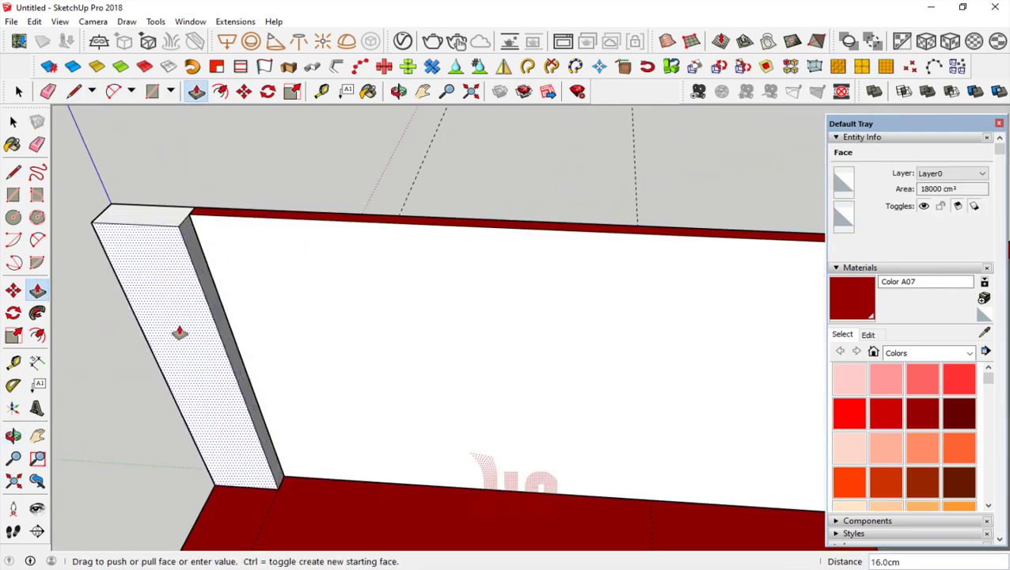
pyautogui.write('10')
pyautogui.press('Return')
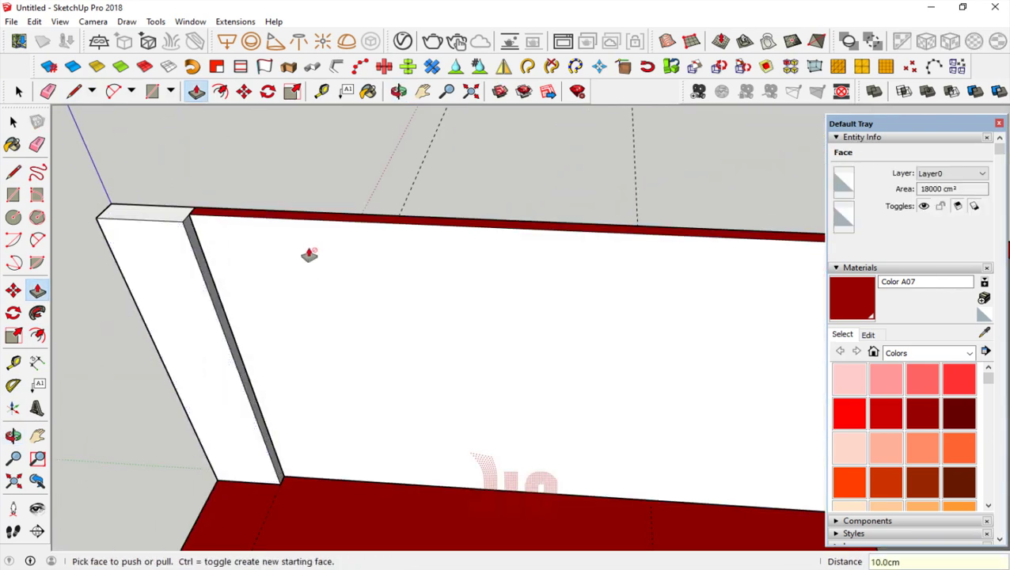
pyautogui.scroll(-2, 317, 255)
pyautogui.click(13, 436)
pyautogui.moveTo(380, 277); pyautogui.dragTo(343, 266)
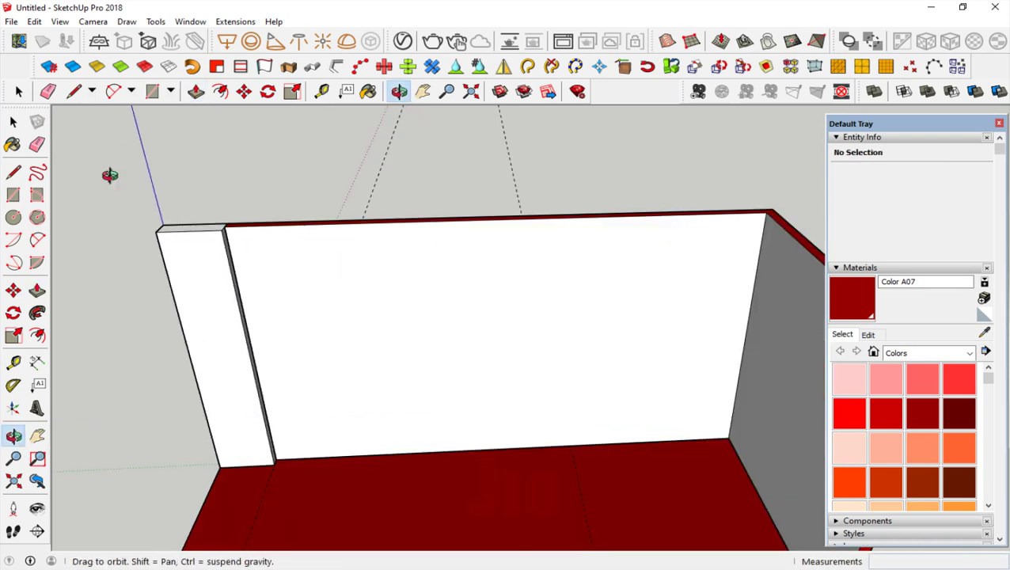
pyautogui.press('space')
# - Paint the whole left side panel bright red Color A06, replacing the first dark red A07
pyautogui.tripleClick(216, 297)
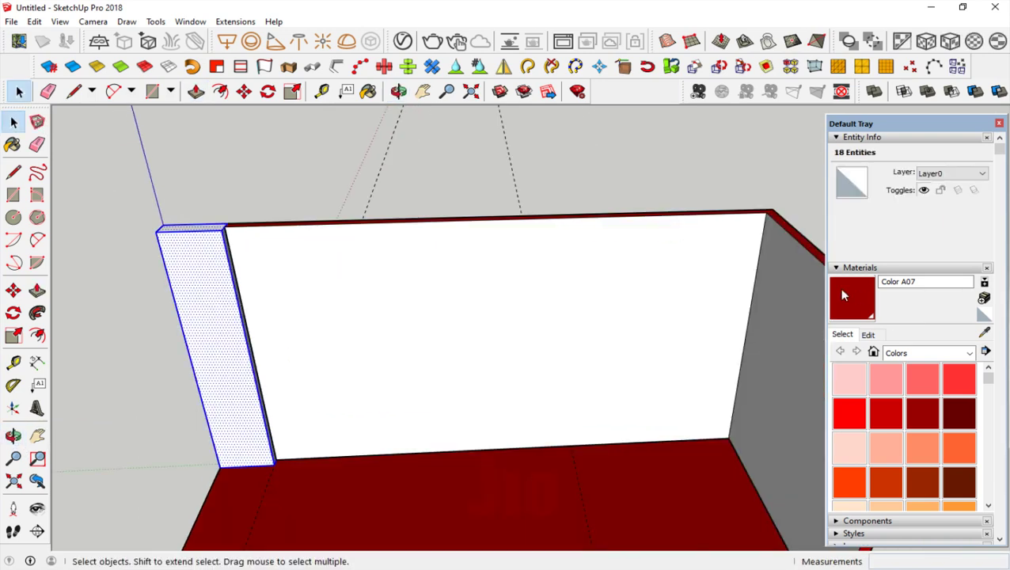
pyautogui.press('b')
pyautogui.click(239, 341)
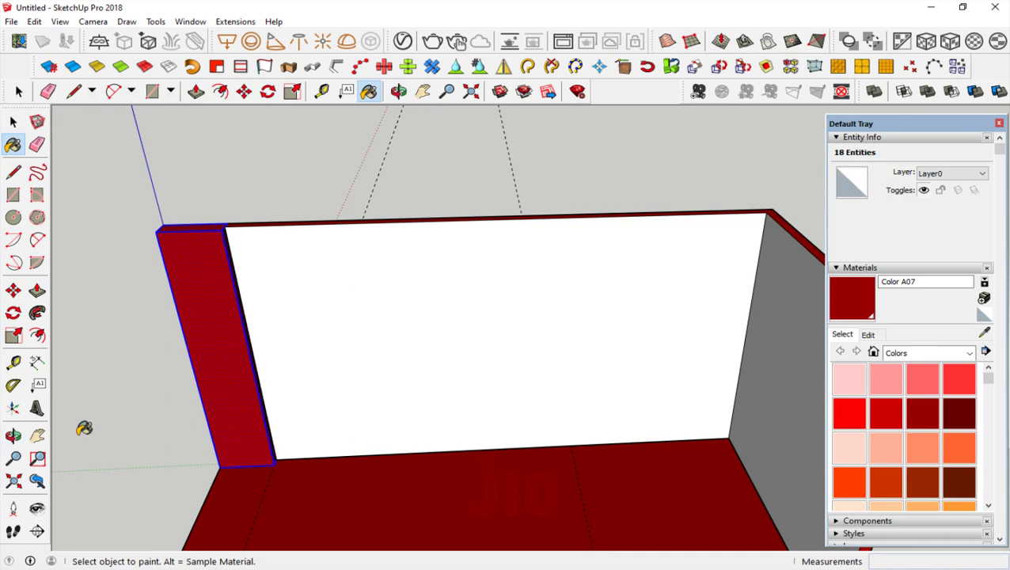
pyautogui.click(901, 420)
pyautogui.click(255, 338)
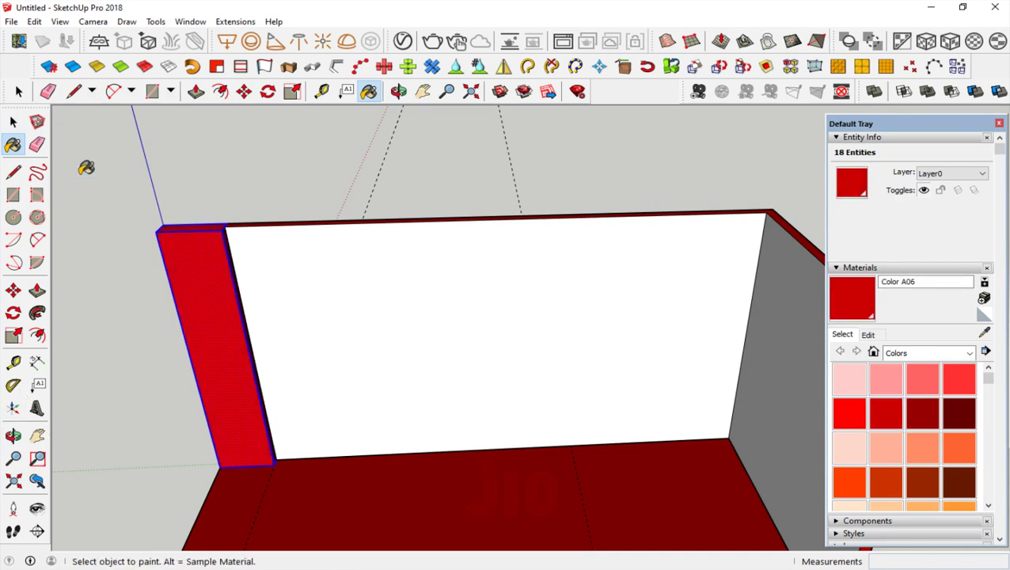
pyautogui.click(13, 121)
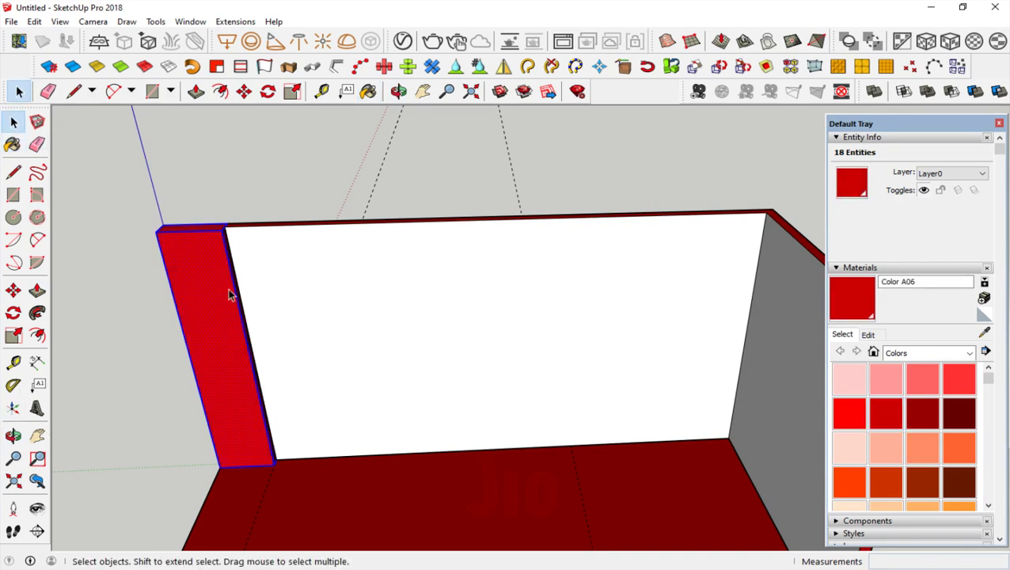
# - Orbit and zoom to study the reference booth's rounded red frame
pyautogui.click(13, 437)
pyautogui.moveTo(305, 309); pyautogui.dragTo(667, 201)
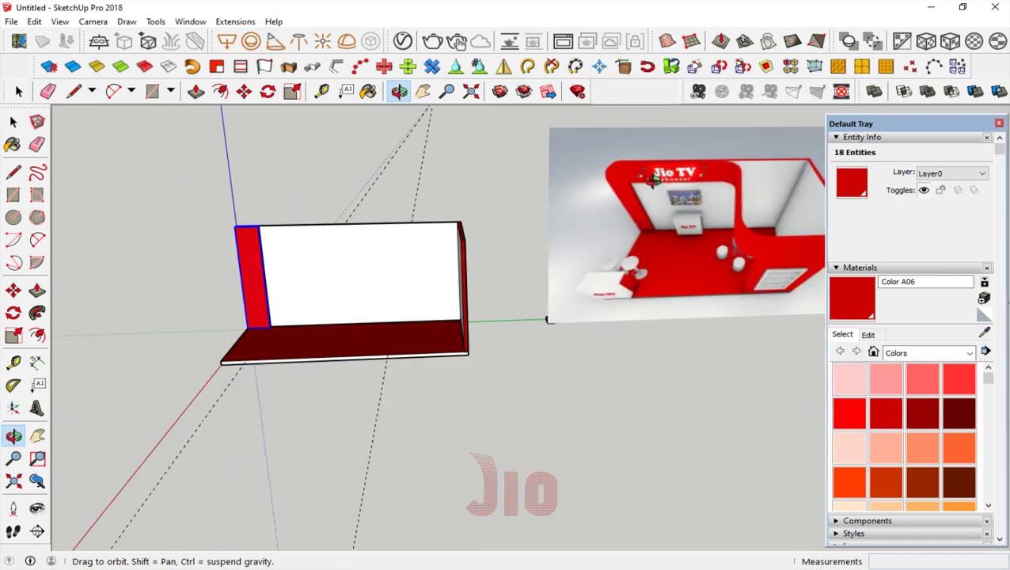
pyautogui.scroll(2, 208, 216)
pyautogui.scroll(2, 269, 258)
pyautogui.scroll(2, 273, 230)
pyautogui.scroll(2, 272, 234)
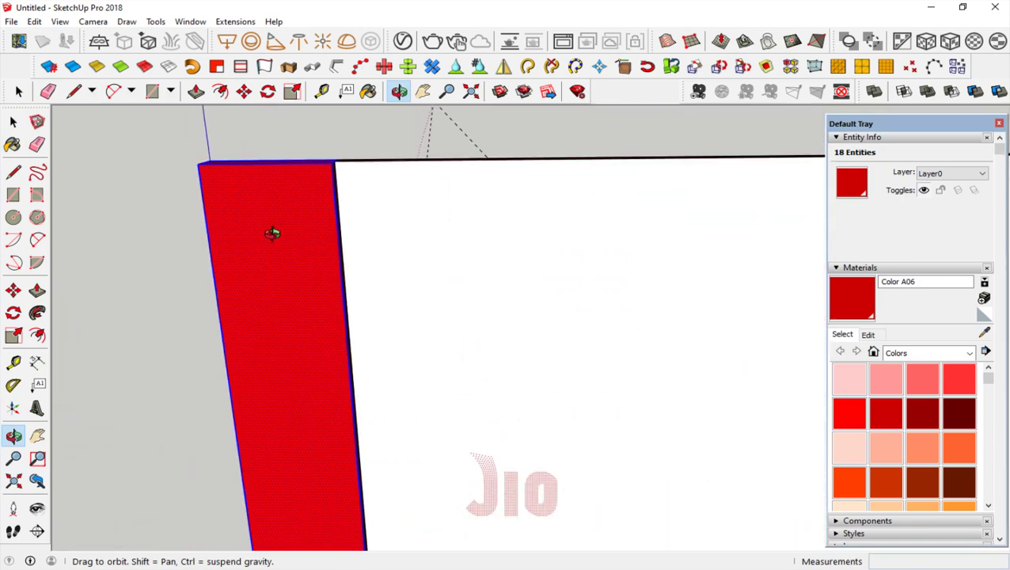
pyautogui.scroll(1, 277, 226)
pyautogui.click(14, 363)
pyautogui.scroll(-3, 293, 232)
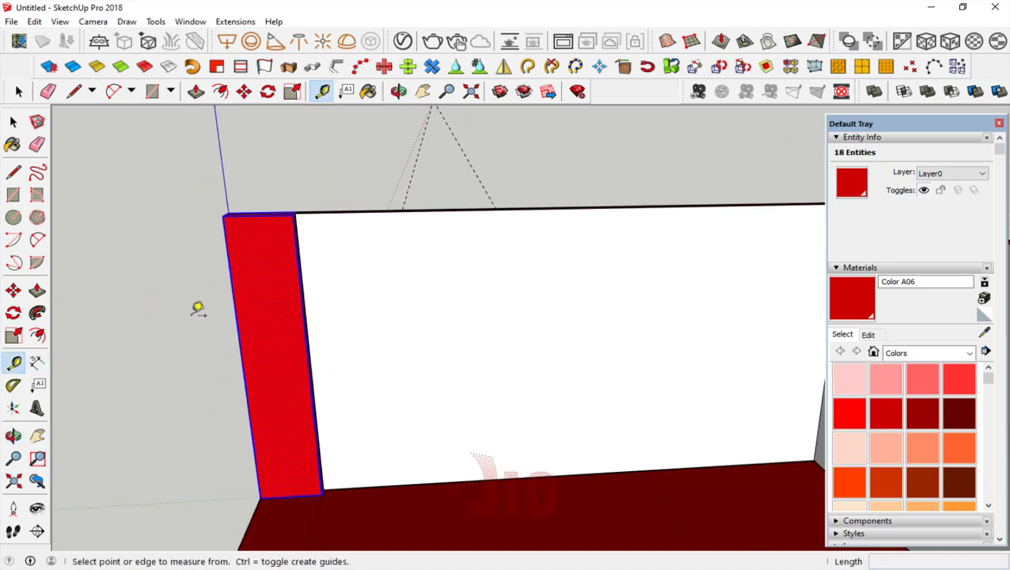
pyautogui.scroll(-3, 198, 309)
pyautogui.moveTo(377, 339)
pyautogui.mouseDown(button='middle')
pyautogui.moveTo(586, 259)
pyautogui.moveTo(541, 241)
pyautogui.mouseUp(button='middle')
pyautogui.scroll(3, 697, 205)
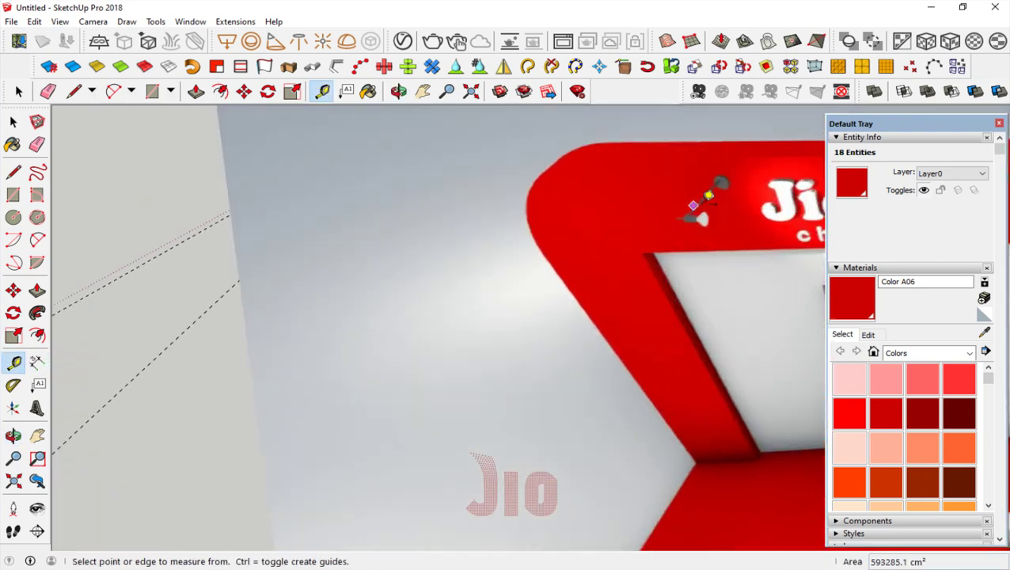
pyautogui.scroll(-3, 707, 198)
pyautogui.scroll(-2, 388, 274)
pyautogui.scroll(3, 343, 235)
pyautogui.scroll(2, 373, 235)
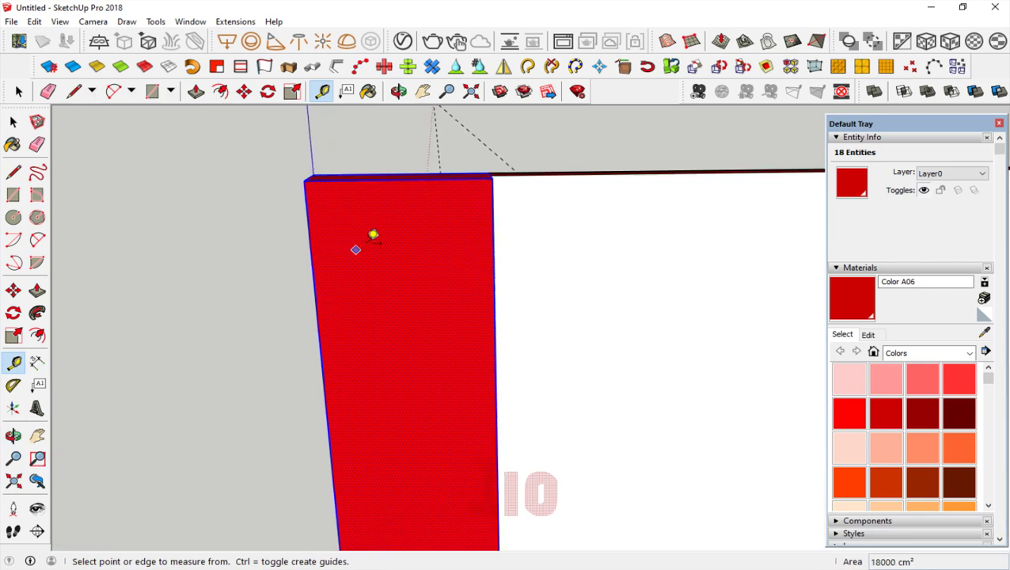
# - Place a guide 60 cm below the panel top and draw a 2-point arc from it to the top edge
pyautogui.click(446, 178)
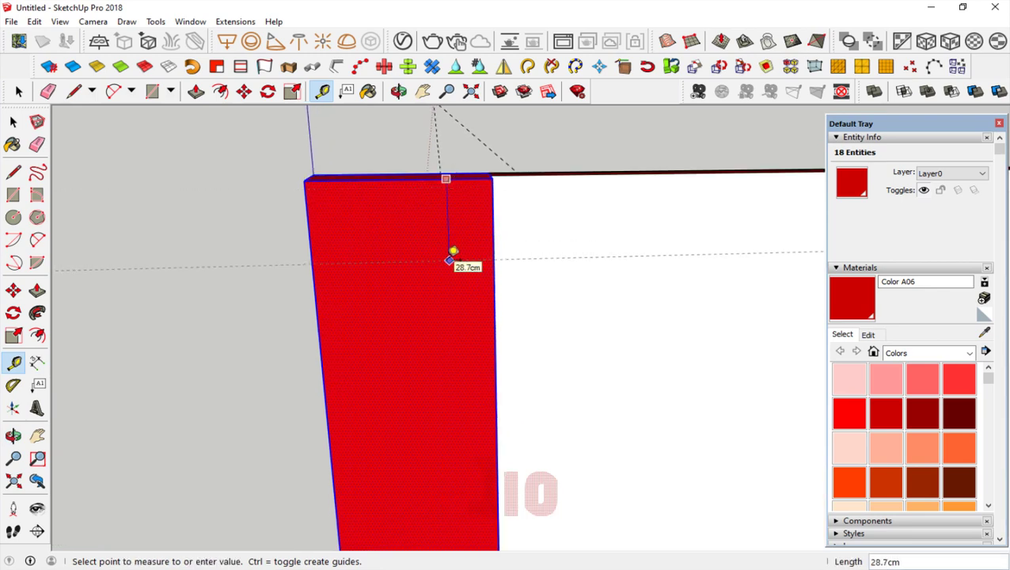
pyautogui.write('60')
pyautogui.press('Return')
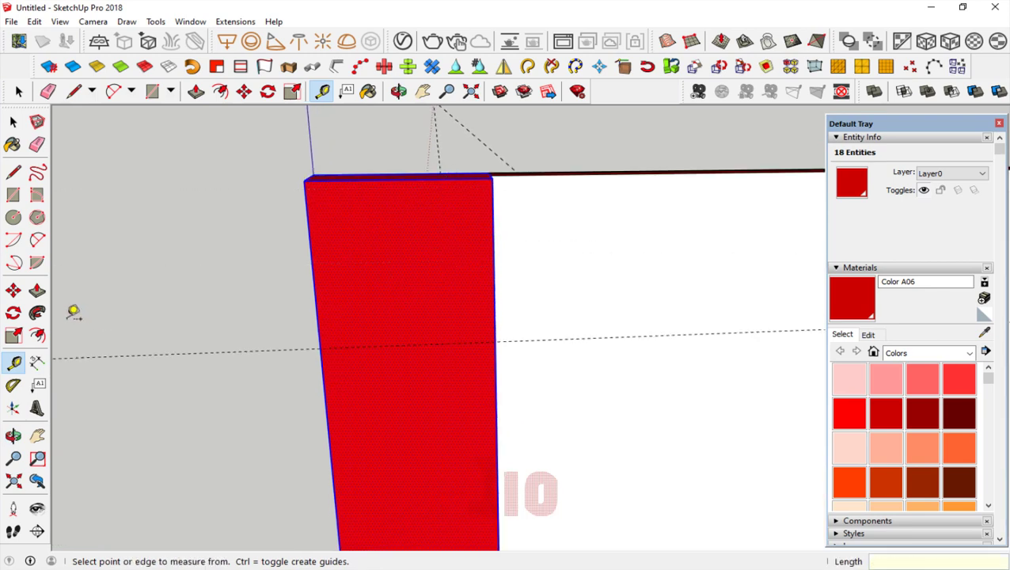
pyautogui.click(37, 241)
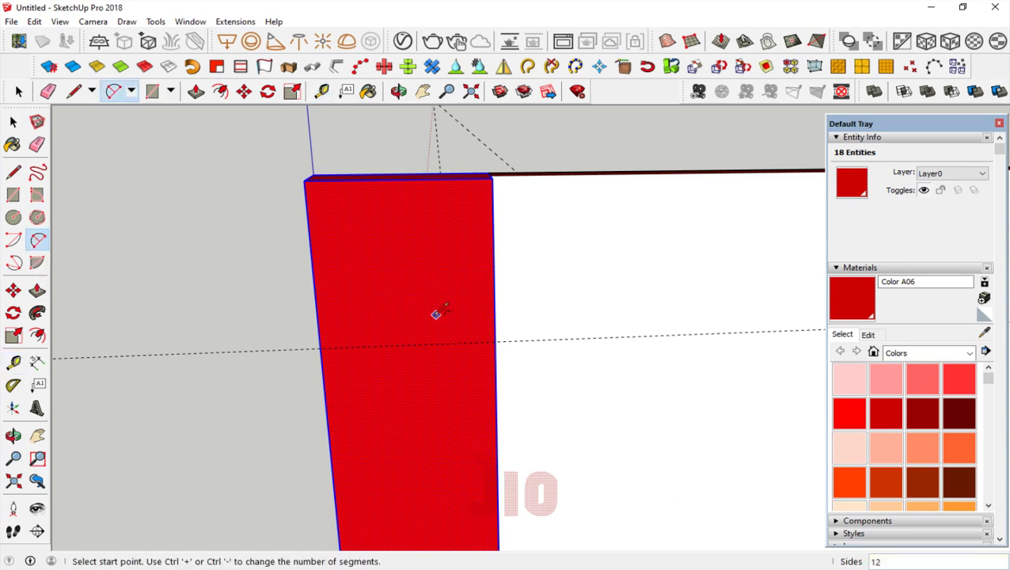
pyautogui.click(320, 347)
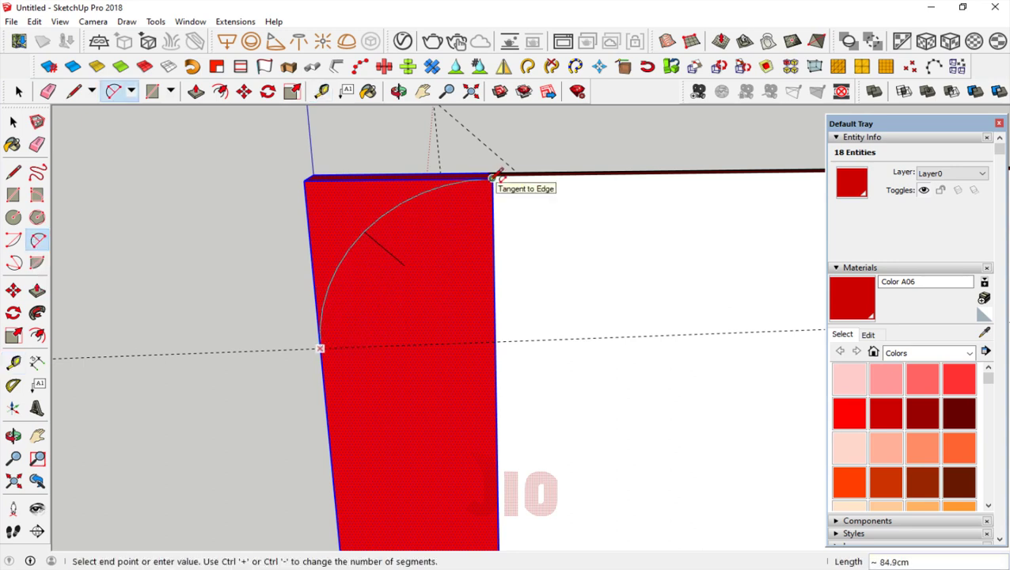
pyautogui.doubleClick(493, 176)
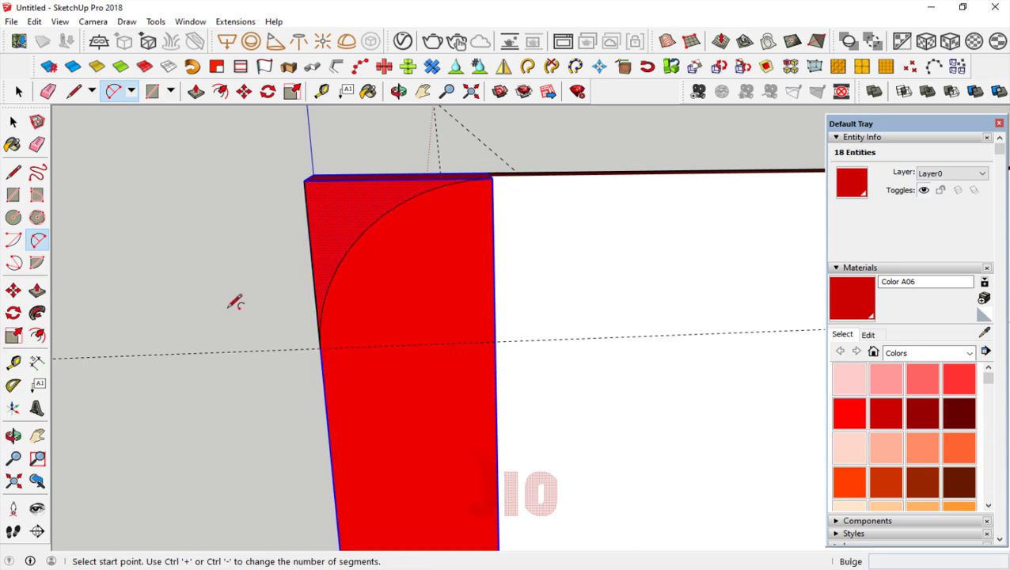
# - Push away the corner piece outside the arc to round the panel's top
pyautogui.press('p')
pyautogui.click(352, 228)
pyautogui.click(358, 198)
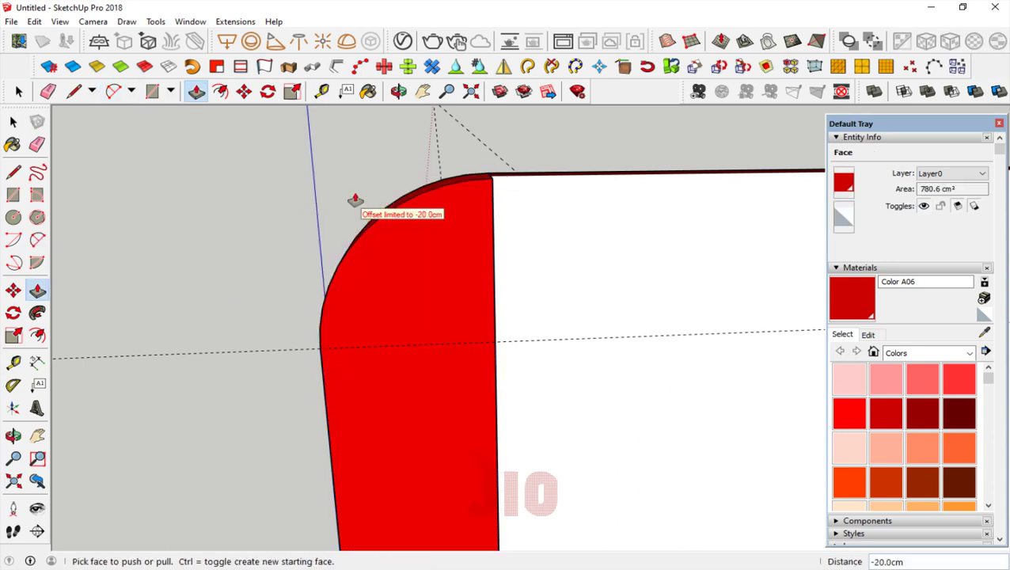
pyautogui.scroll(-2, 285, 253)
pyautogui.scroll(-3, 285, 271)
pyautogui.scroll(-2, 380, 293)
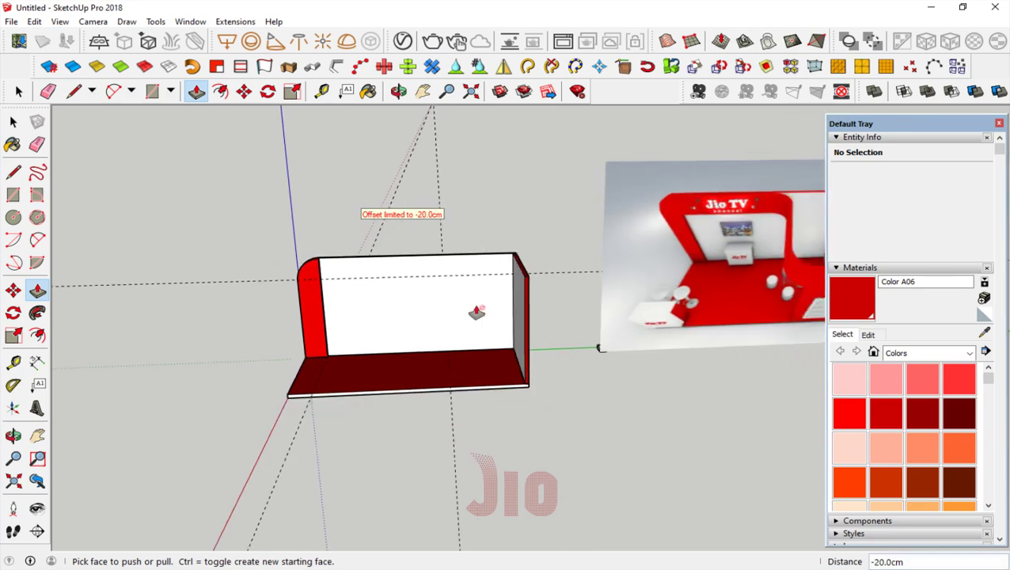
pyautogui.scroll(3, 348, 336)
pyautogui.scroll(2, 348, 335)
pyautogui.press('space')
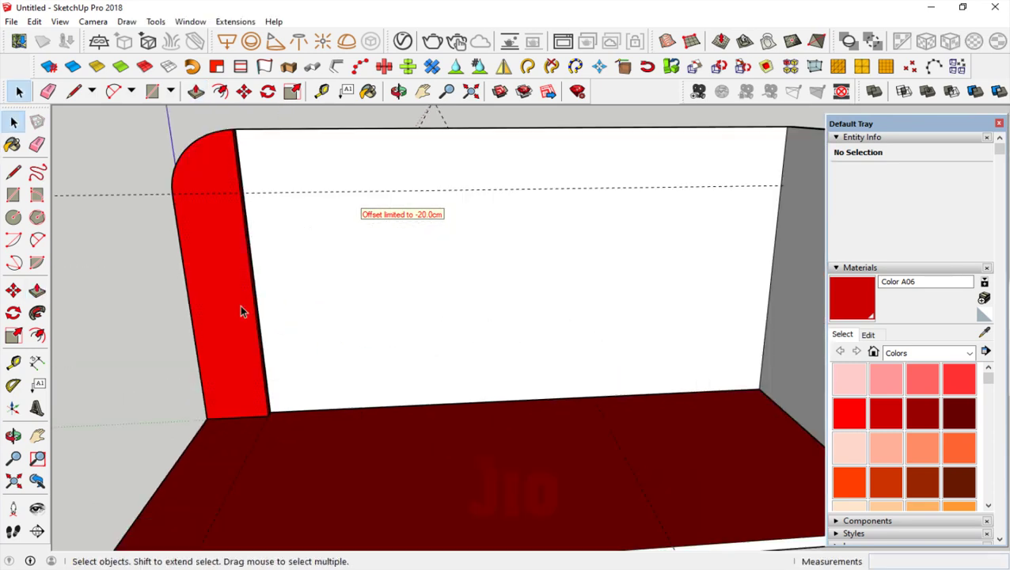
# - Make the whole rounded red side panel a single group
pyautogui.click(240, 305)
pyautogui.tripleClick(240, 305)
pyautogui.rightClick(240, 304)
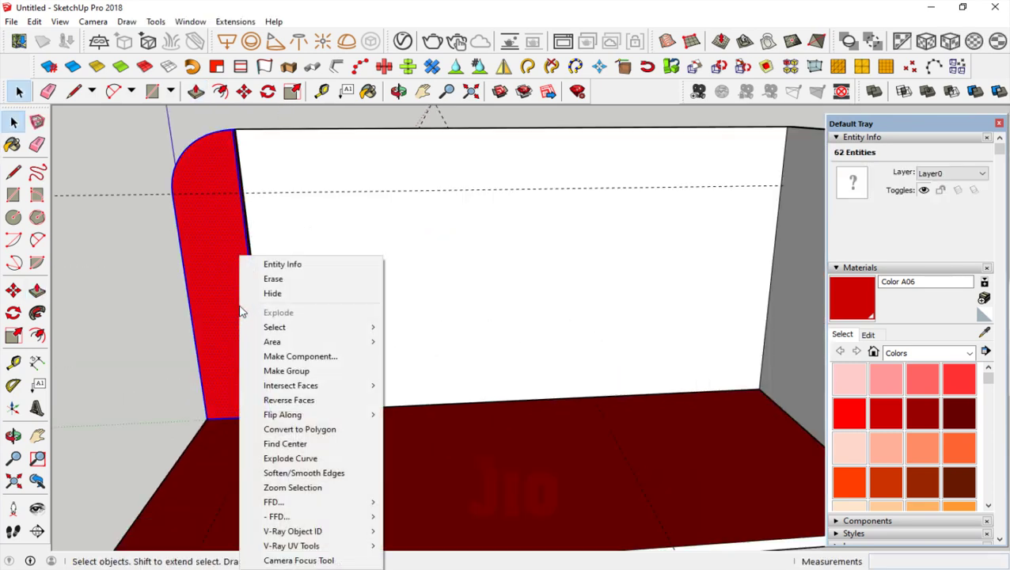
pyautogui.click(277, 371)
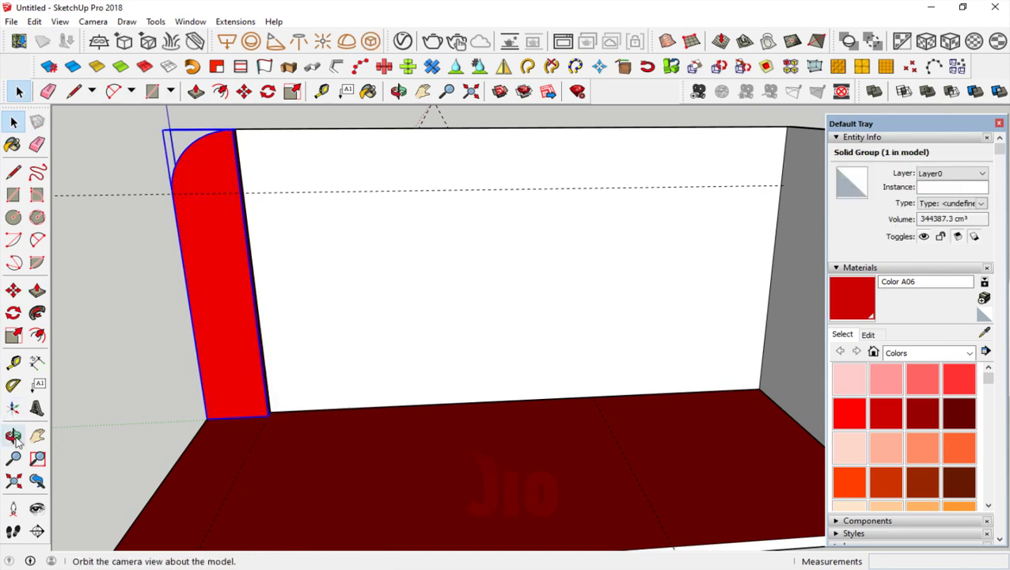
pyautogui.press('o')
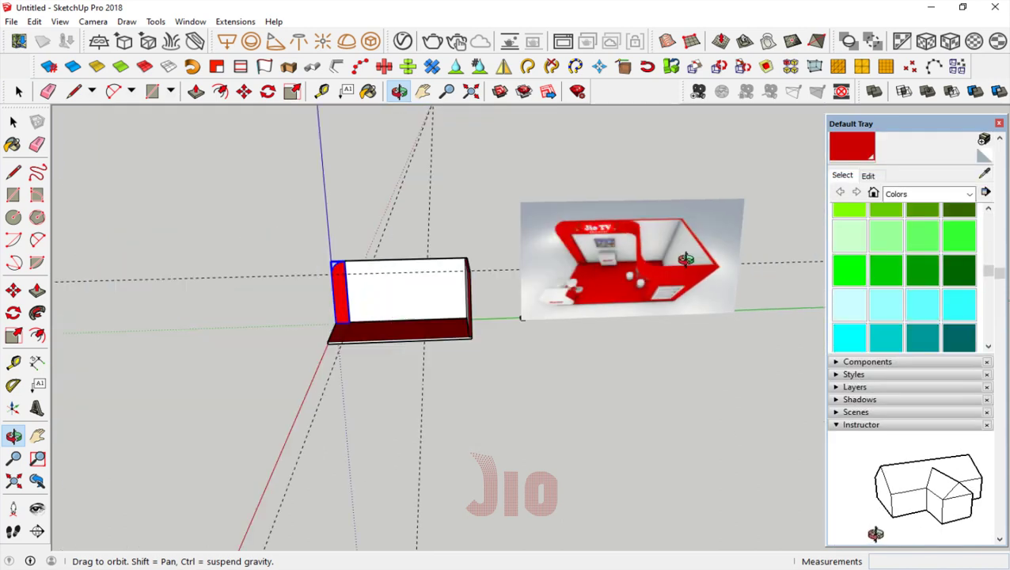
# - Draw a rectangle across the red floor between the side walls
pyautogui.moveTo(376, 260); pyautogui.dragTo(377, 365)
pyautogui.scroll(2, 377, 365)
pyautogui.scroll(3, 444, 349)
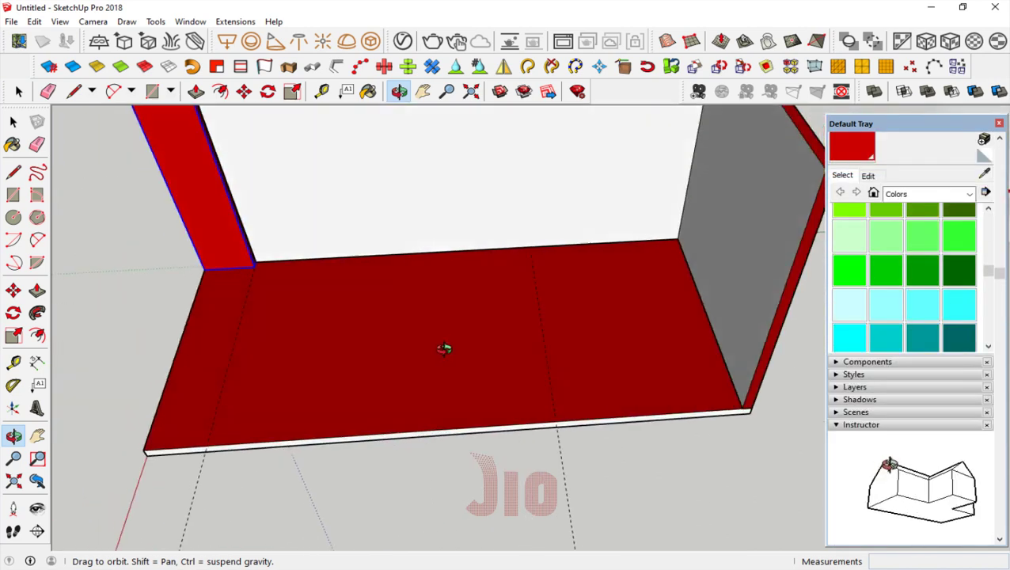
pyautogui.moveTo(444, 349); pyautogui.dragTo(83, 321)
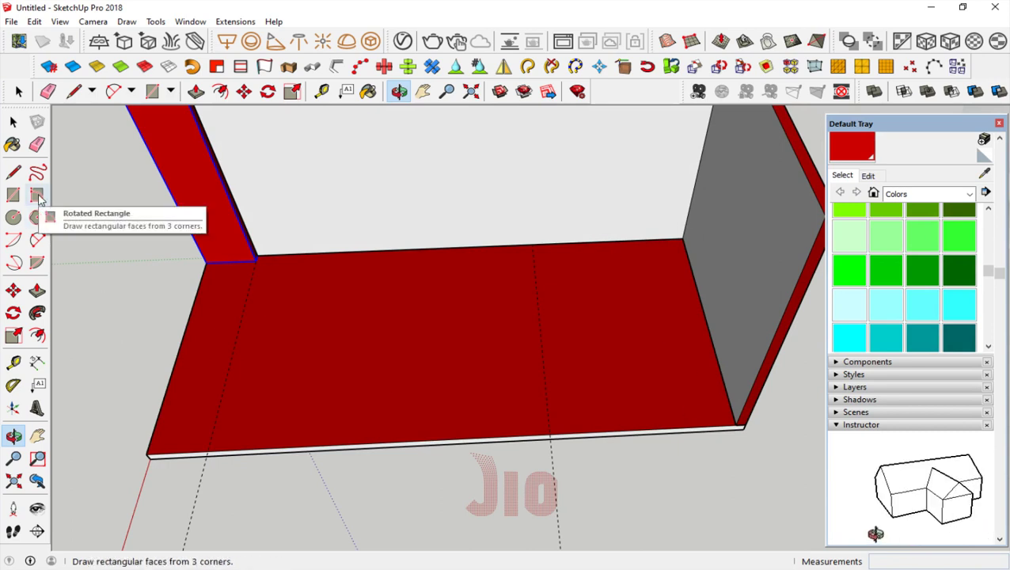
pyautogui.click(13, 195)
pyautogui.click(683, 238)
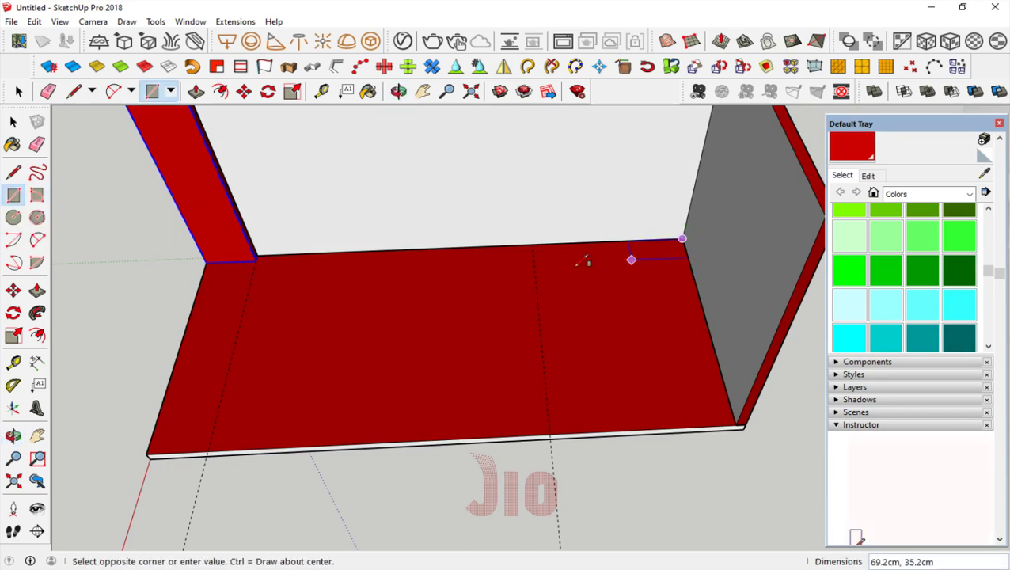
pyautogui.click(208, 451)
pyautogui.scroll(-3, 411, 360)
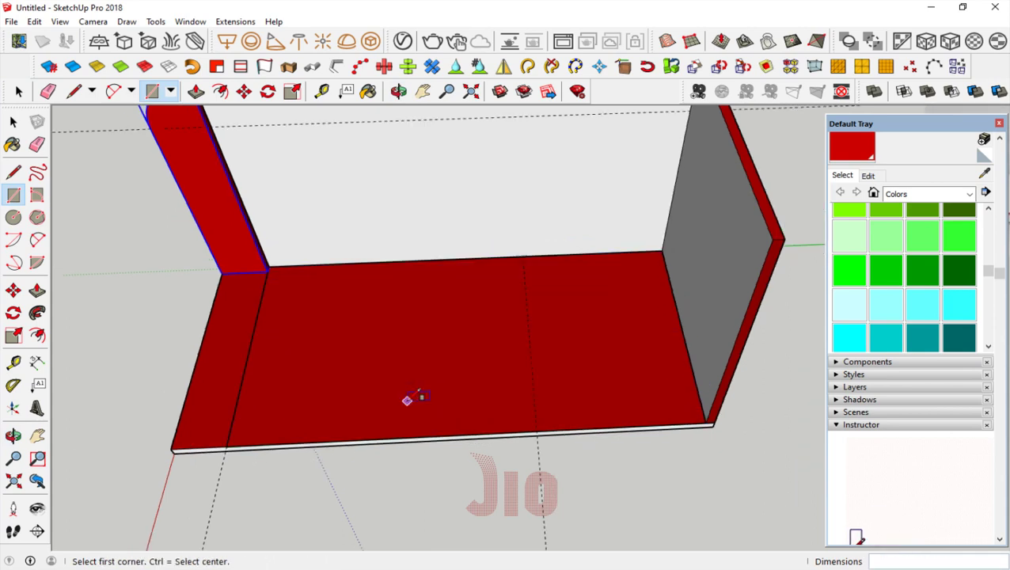
pyautogui.scroll(-3, 413, 398)
# - Pull the floor rectangle up 60 cm into a platform and orbit around to check it
pyautogui.press('p')
pyautogui.moveTo(592, 349); pyautogui.dragTo(596, 338)
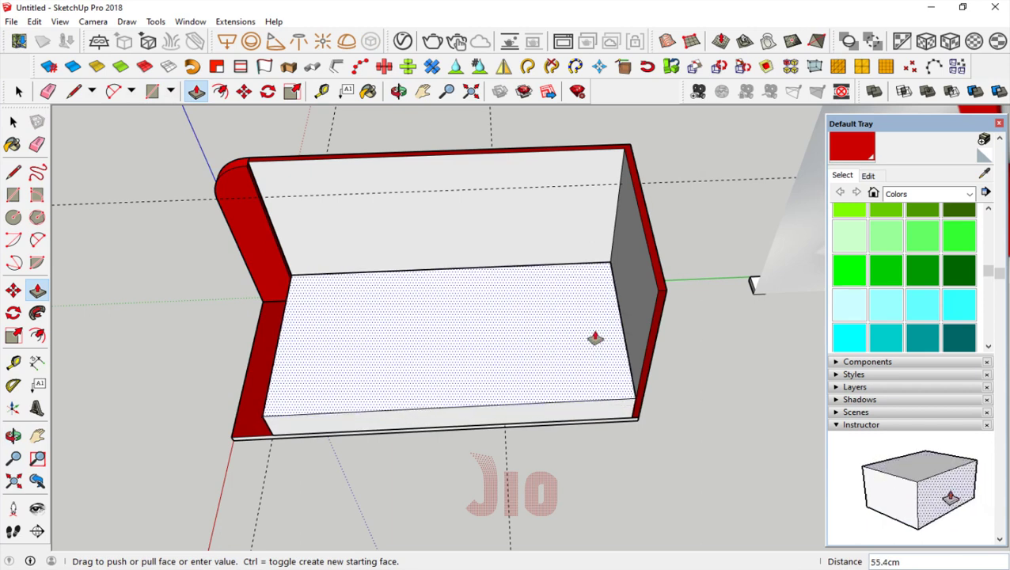
pyautogui.write('60')
pyautogui.press('Return')
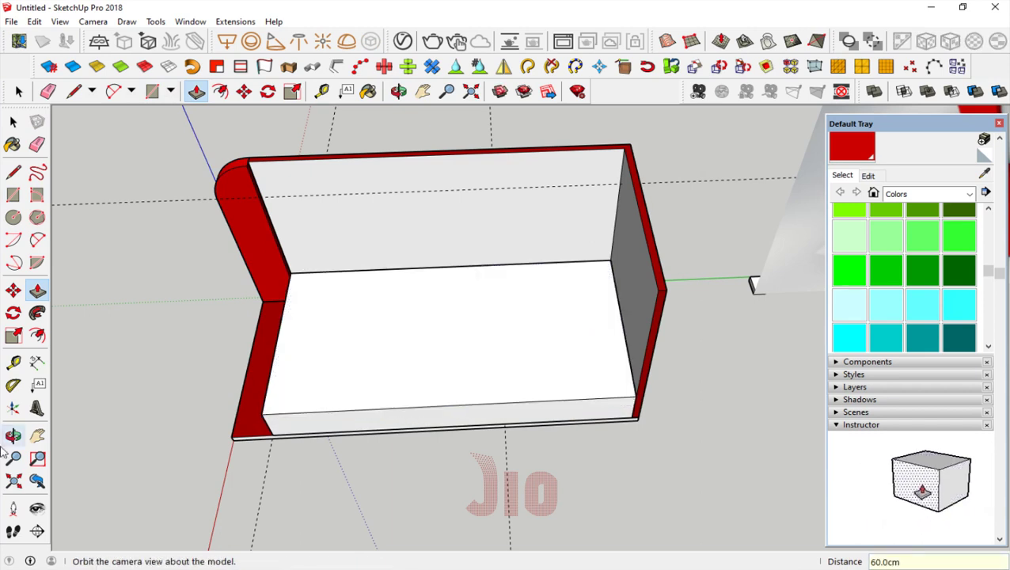
pyautogui.click(14, 436)
pyautogui.moveTo(444, 293)
pyautogui.mouseDown()
pyautogui.moveTo(401, 291)
pyautogui.moveTo(323, 367)
pyautogui.mouseUp()
pyautogui.scroll(3, 345, 364)
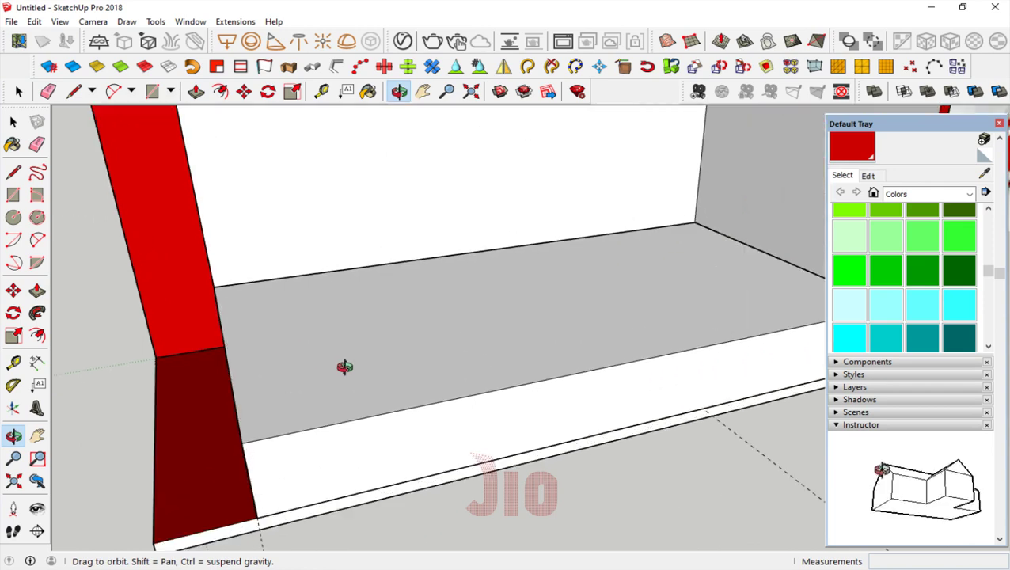
pyautogui.scroll(-2, 339, 357)
pyautogui.scroll(-2, 298, 356)
pyautogui.scroll(-2, 301, 362)
pyautogui.scroll(3, 357, 356)
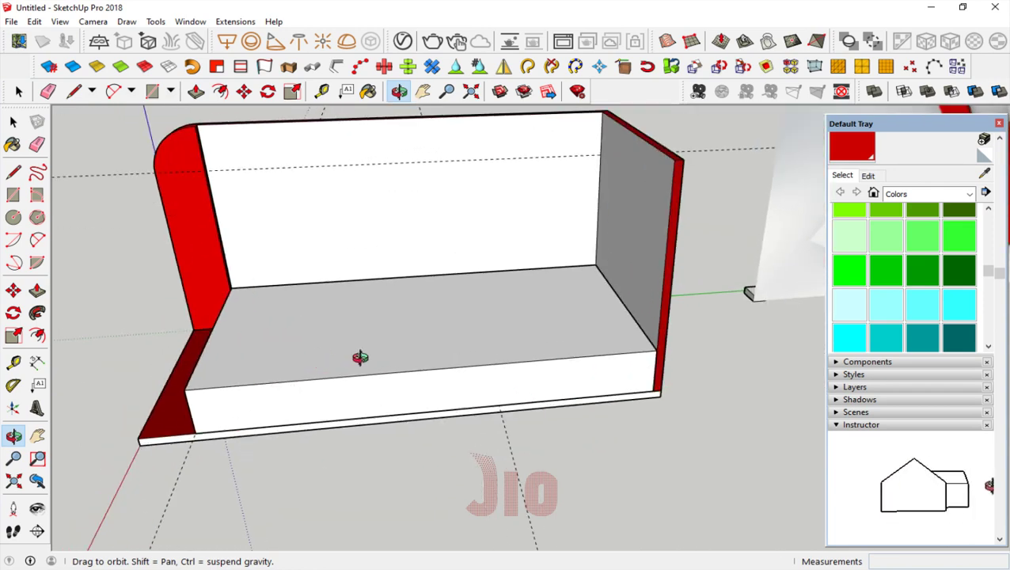
pyautogui.scroll(-2, 357, 356)
pyautogui.scroll(4, 320, 331)
pyautogui.moveTo(320, 331)
pyautogui.mouseDown()
pyautogui.moveTo(363, 429)
pyautogui.moveTo(334, 492)
pyautogui.mouseUp()
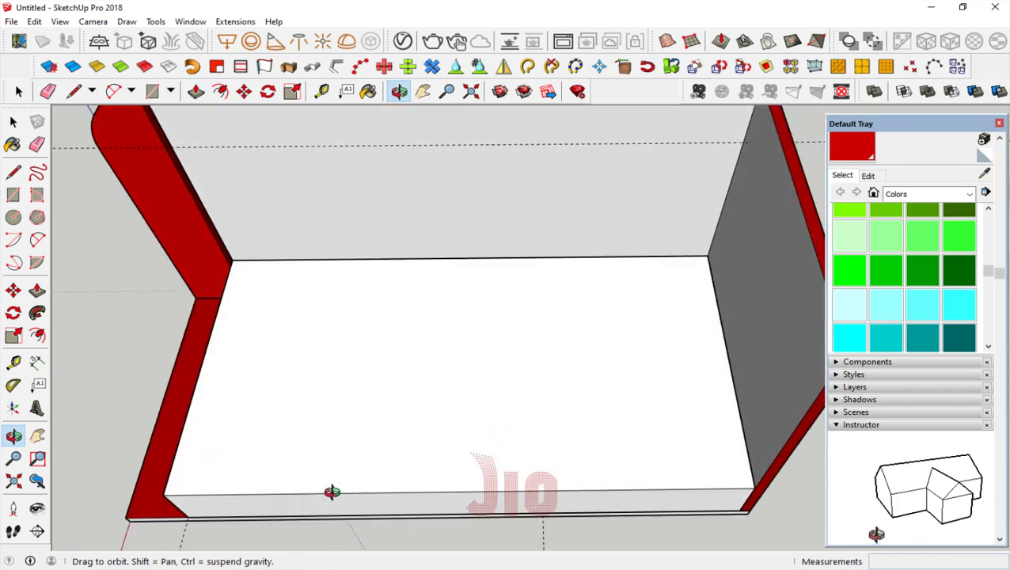
pyautogui.scroll(-3, 372, 406)
pyautogui.scroll(3, 207, 394)
# - Place guides 10 cm in from the platform's back and front edges
pyautogui.click(13, 362)
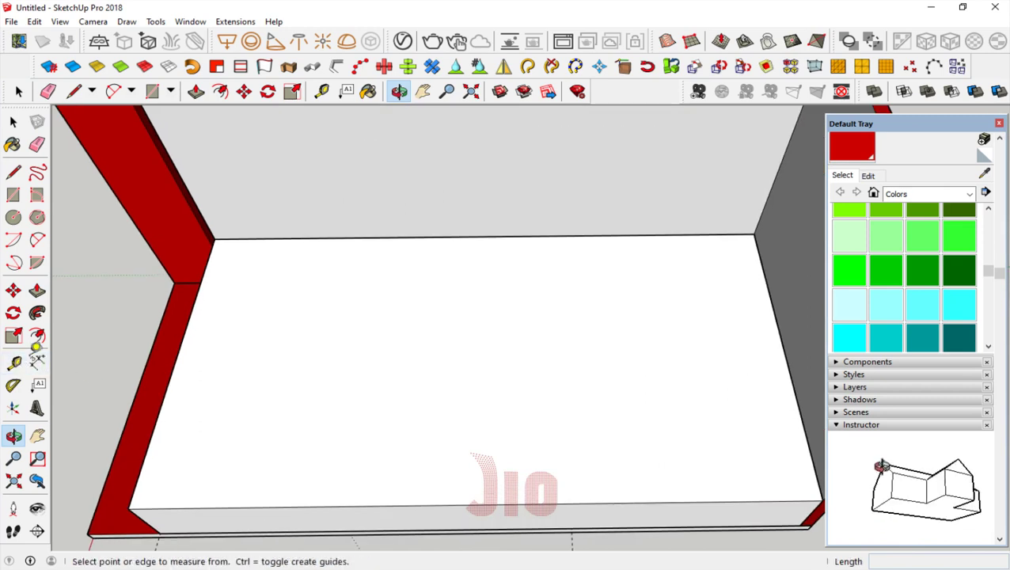
pyautogui.click(397, 235)
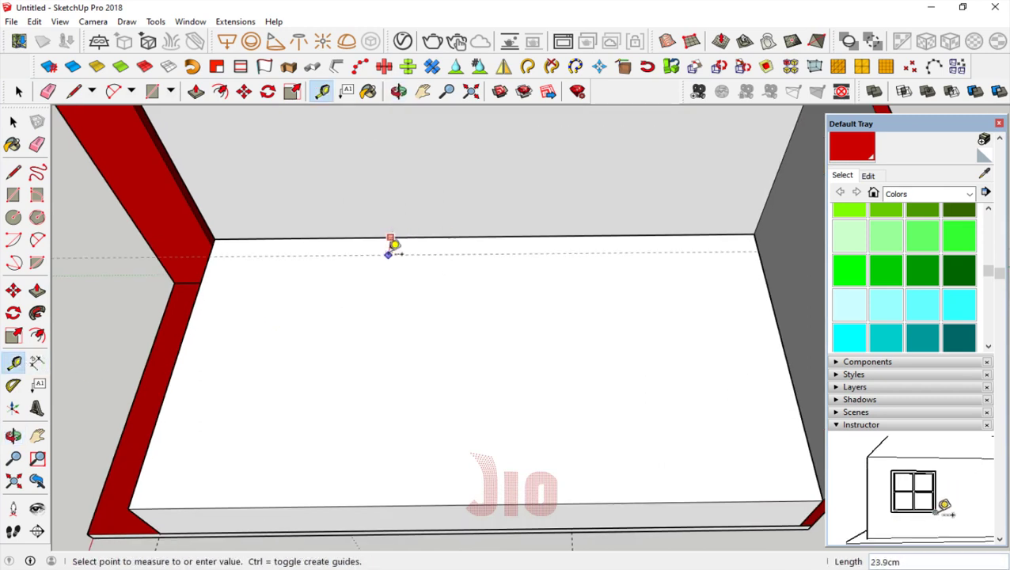
pyautogui.press('Return')
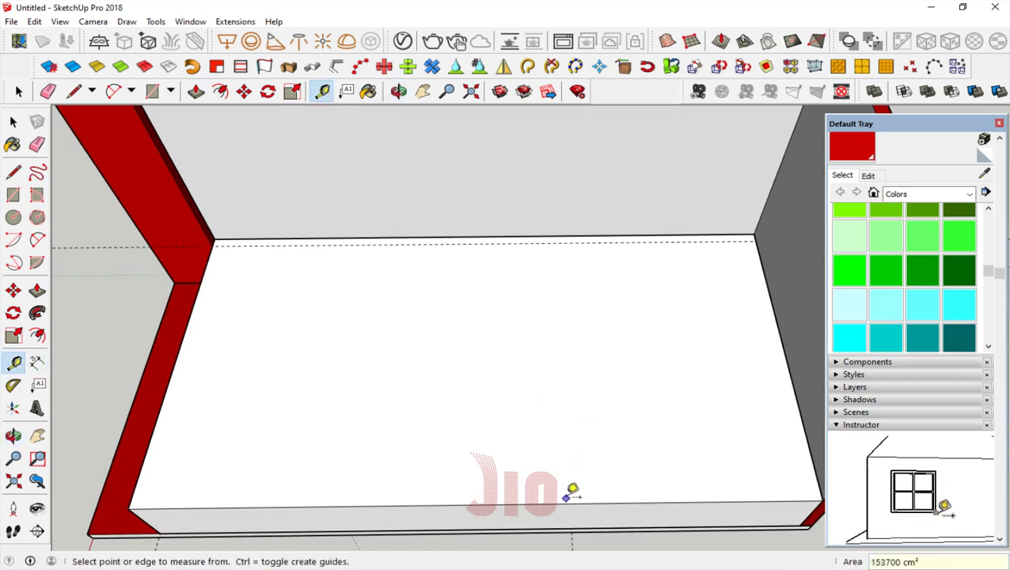
pyautogui.click(566, 501)
pyautogui.write('10')
pyautogui.press('Return')
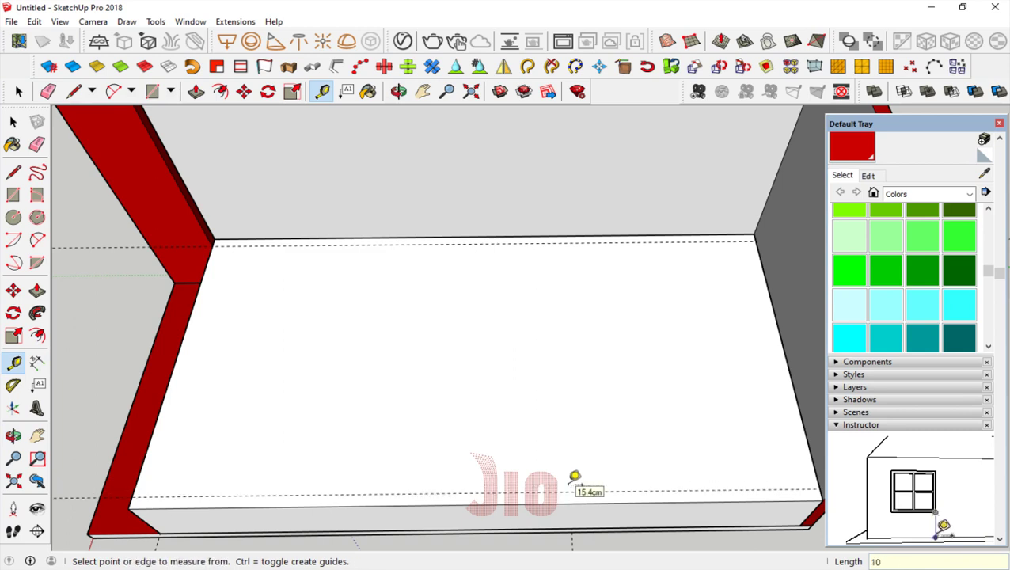
# - Add a cross guide 200 cm from the right edge and a parallel one 60 cm away
pyautogui.click(778, 323)
pyautogui.write('200')
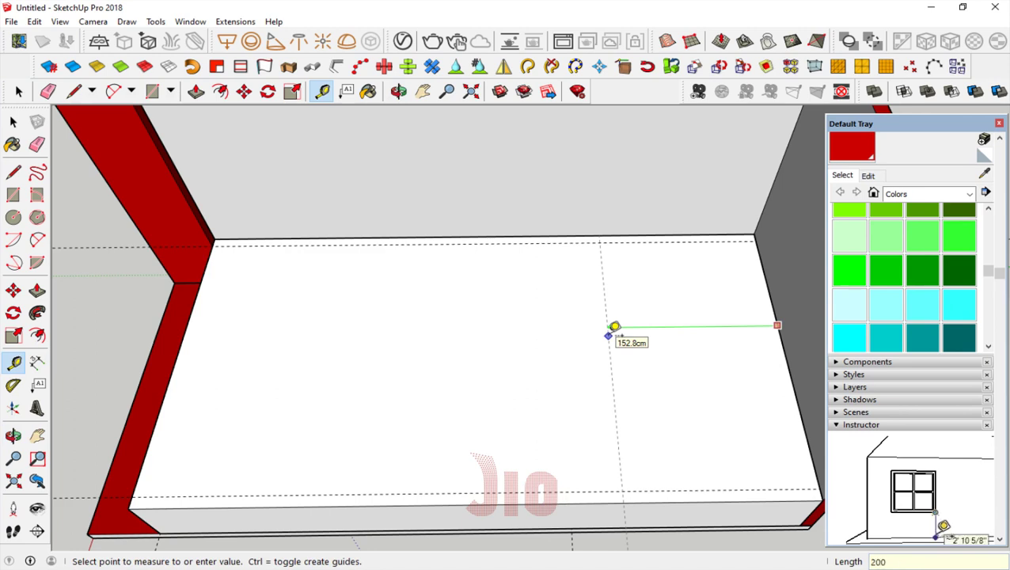
pyautogui.press('Return')
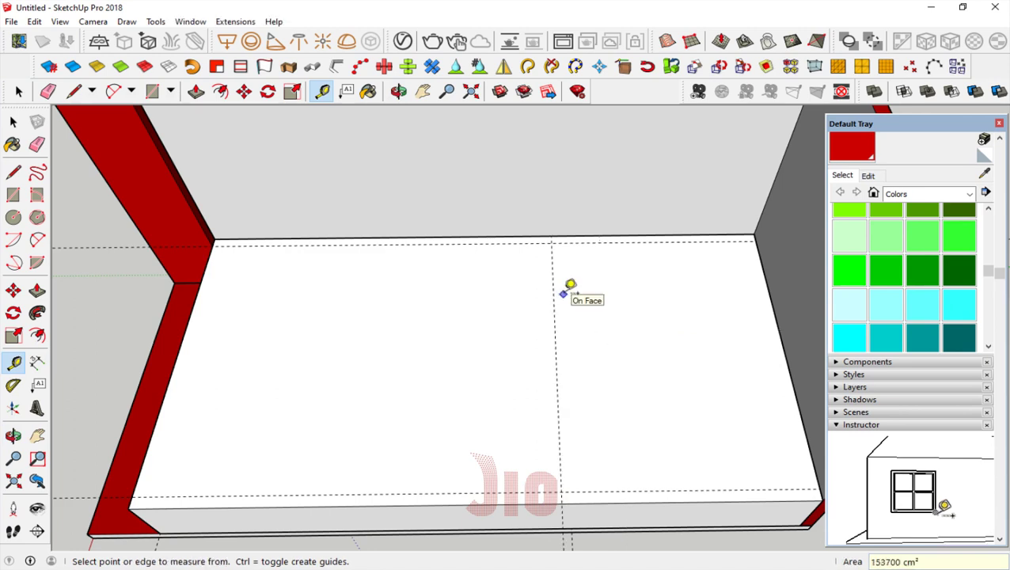
pyautogui.scroll(-2, 570, 285)
pyautogui.scroll(-5, 422, 352)
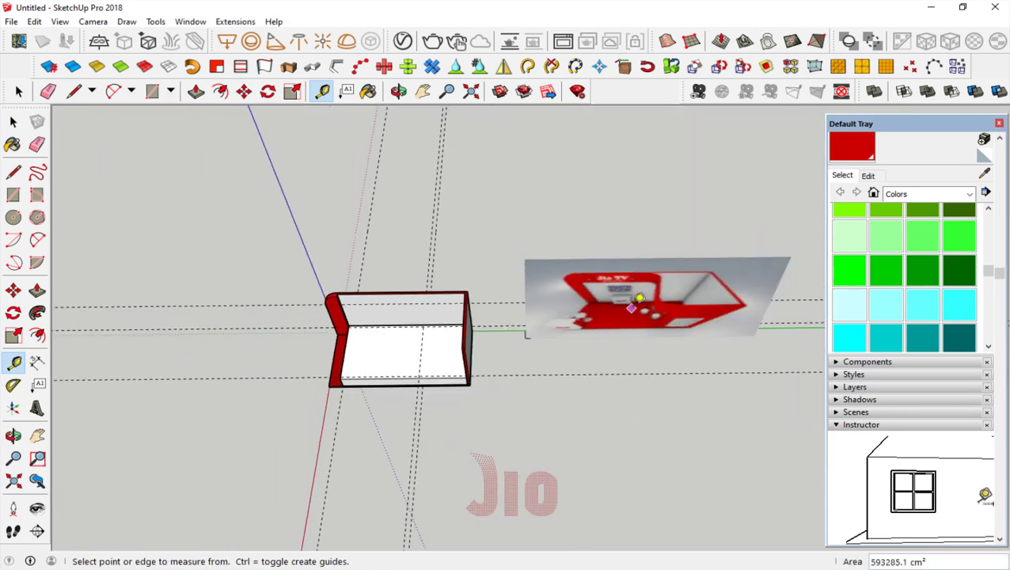
pyautogui.scroll(3, 655, 248)
pyautogui.scroll(2, 190, 377)
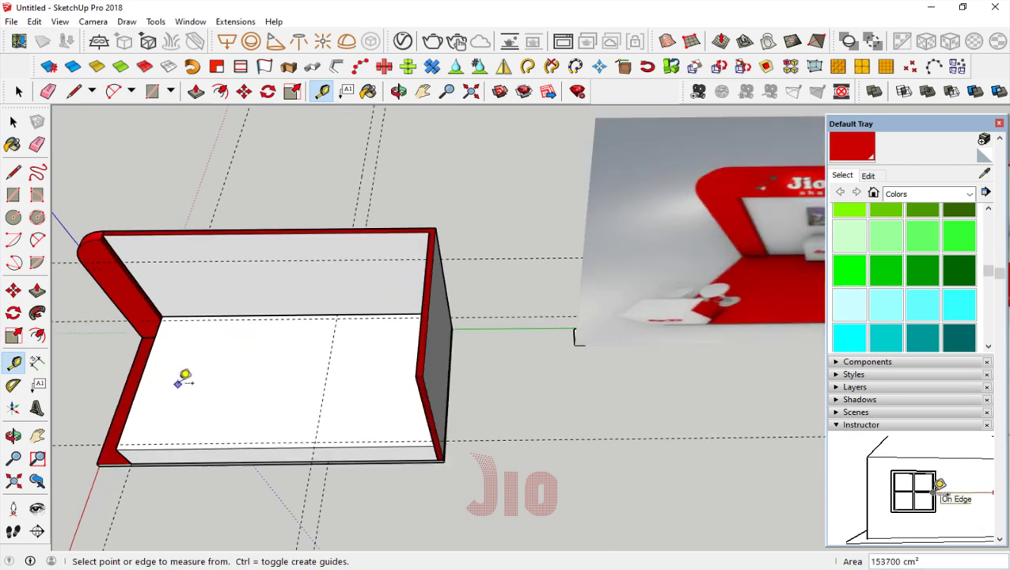
pyautogui.scroll(3, 250, 358)
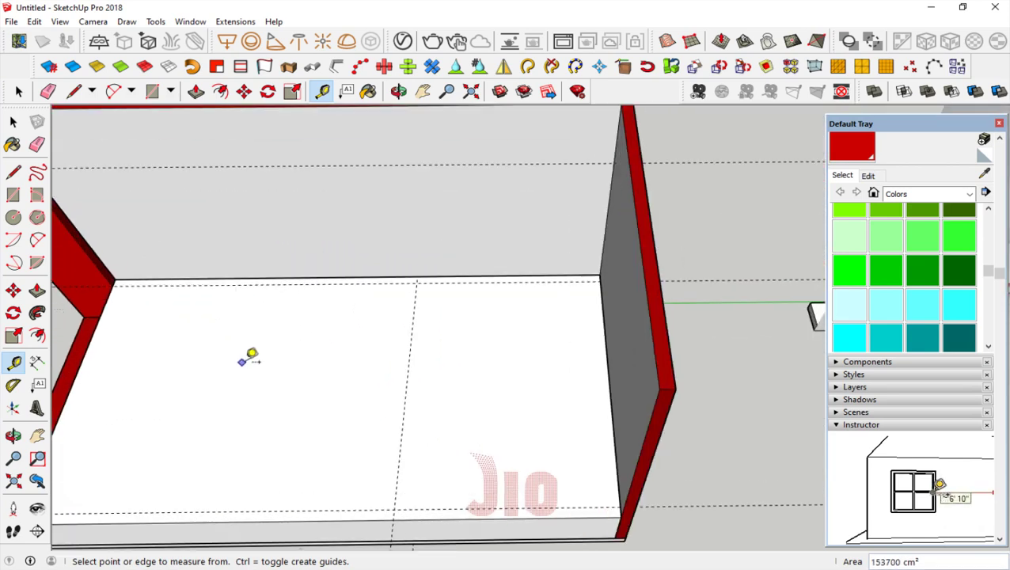
pyautogui.click(413, 324)
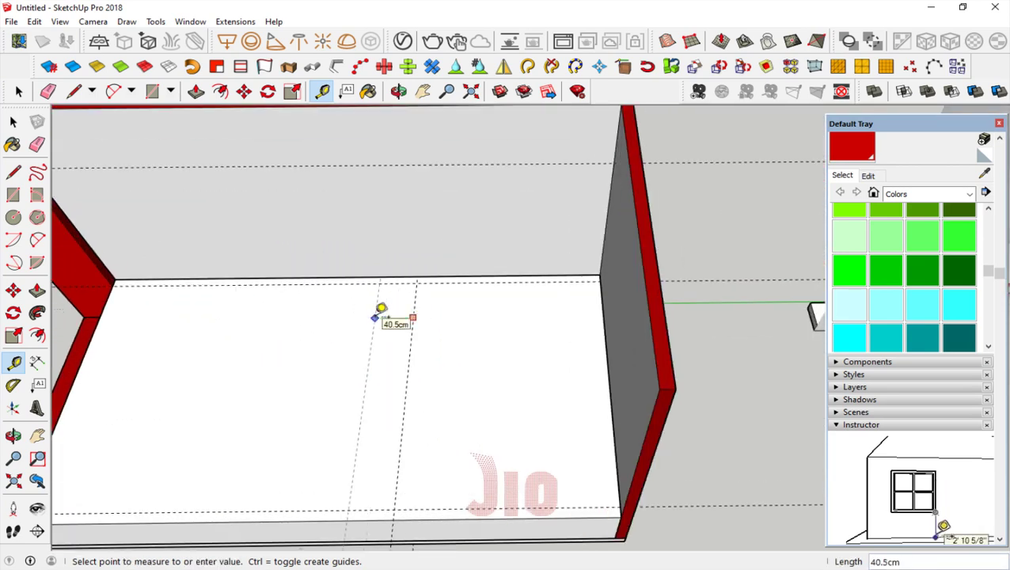
pyautogui.press('Return')
pyautogui.scroll(-3, 363, 318)
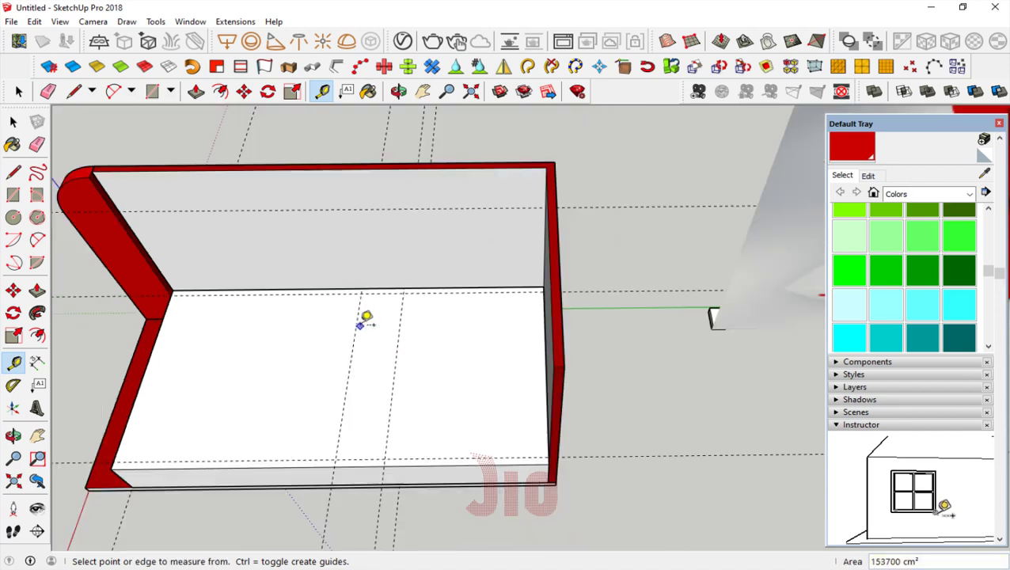
pyautogui.scroll(4, 394, 436)
pyautogui.scroll(-1, 434, 436)
# - Add guides 50 cm from the front guide and back edge, plus another 60 cm cross guide
pyautogui.click(435, 501)
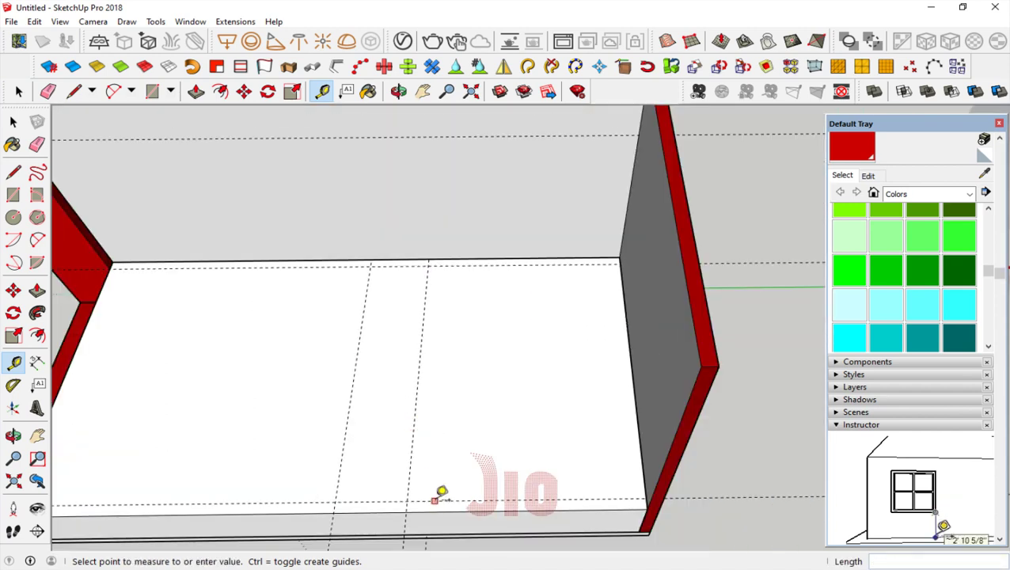
pyautogui.write('50')
pyautogui.press('Return')
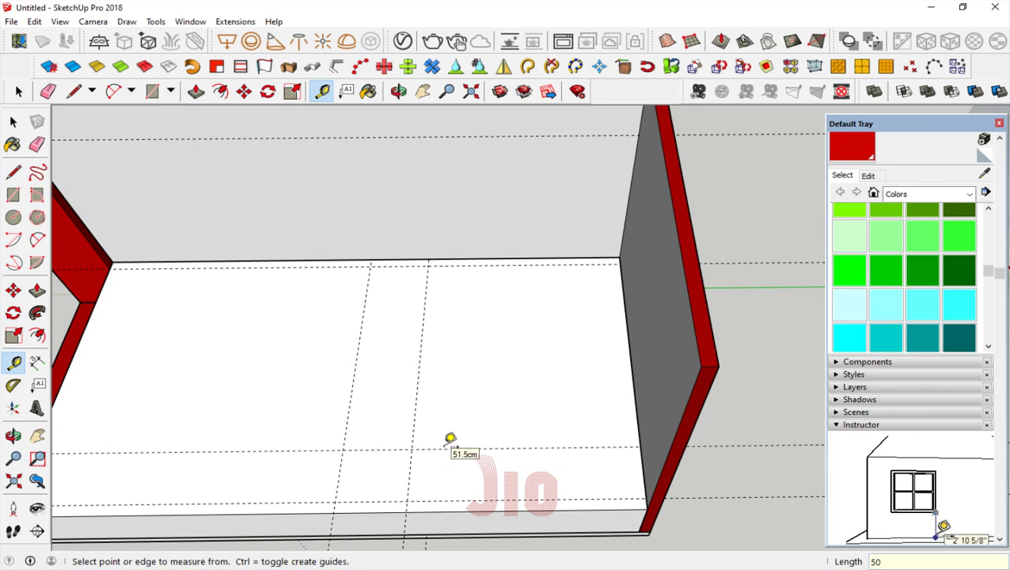
pyautogui.scroll(-2, 442, 447)
pyautogui.scroll(3, 418, 464)
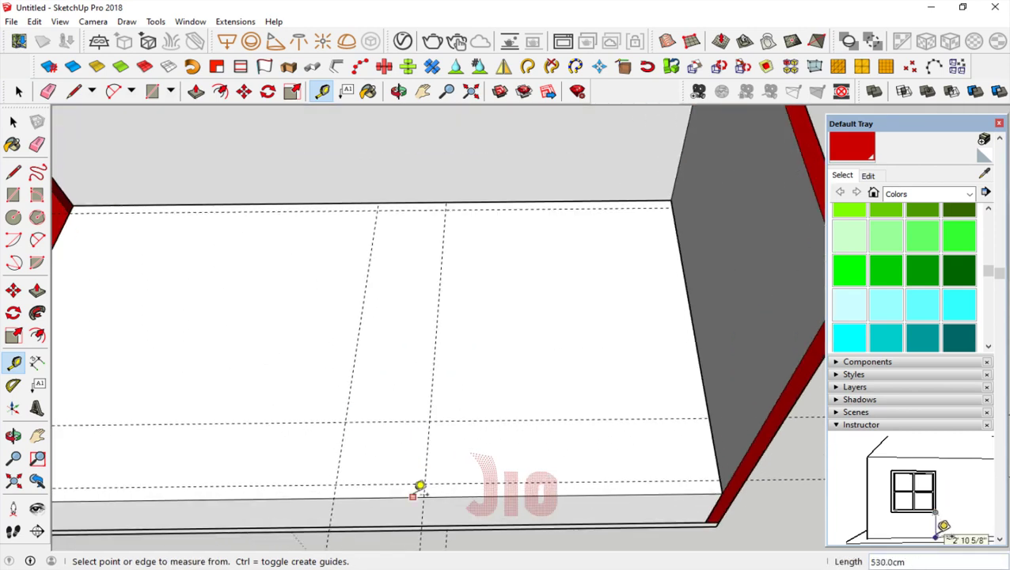
pyautogui.scroll(-2, 479, 420)
pyautogui.scroll(1, 389, 247)
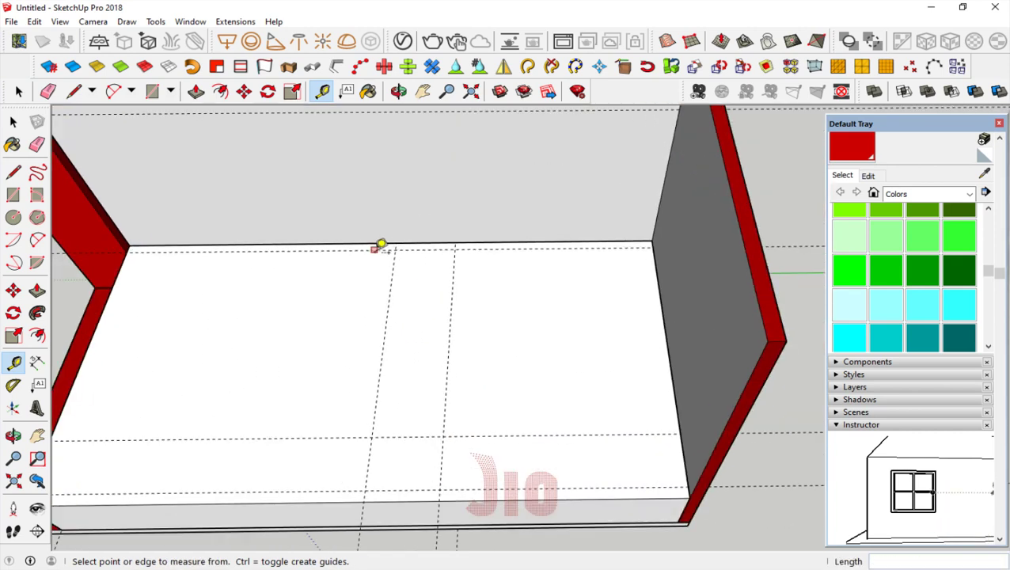
pyautogui.click(373, 250)
pyautogui.press('Return')
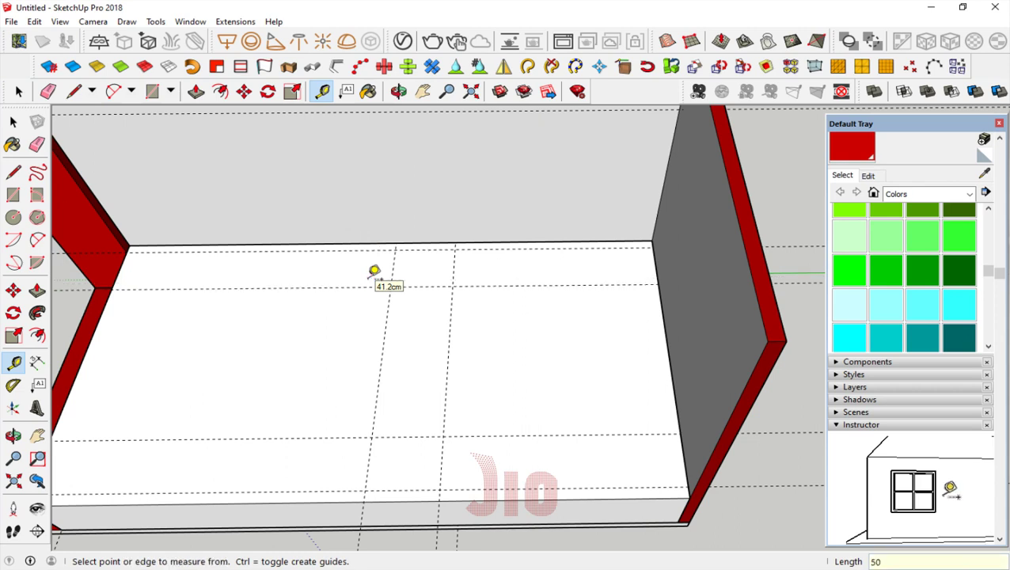
pyautogui.scroll(-1, 468, 248)
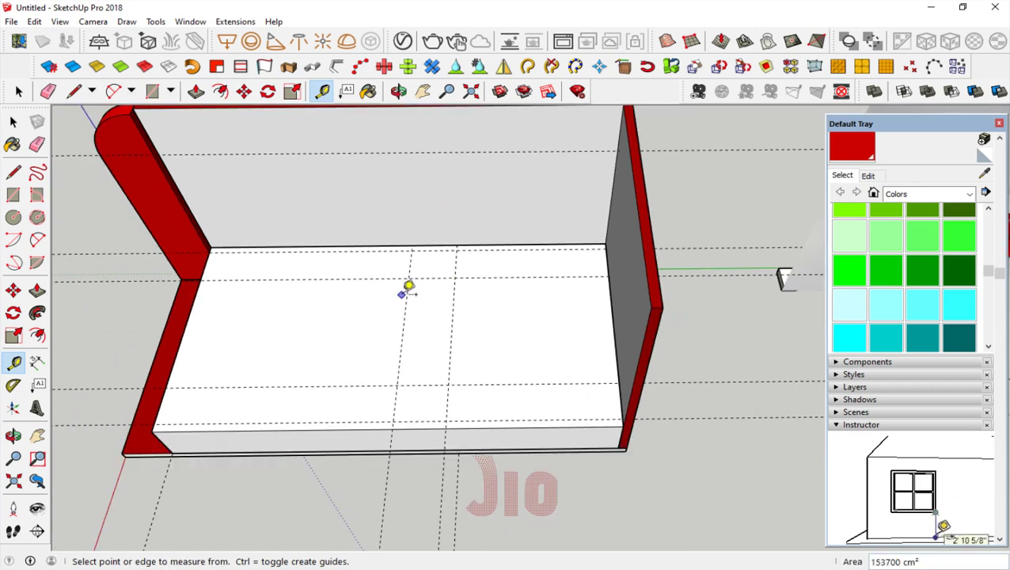
pyautogui.scroll(1, 475, 405)
pyautogui.scroll(1, 432, 409)
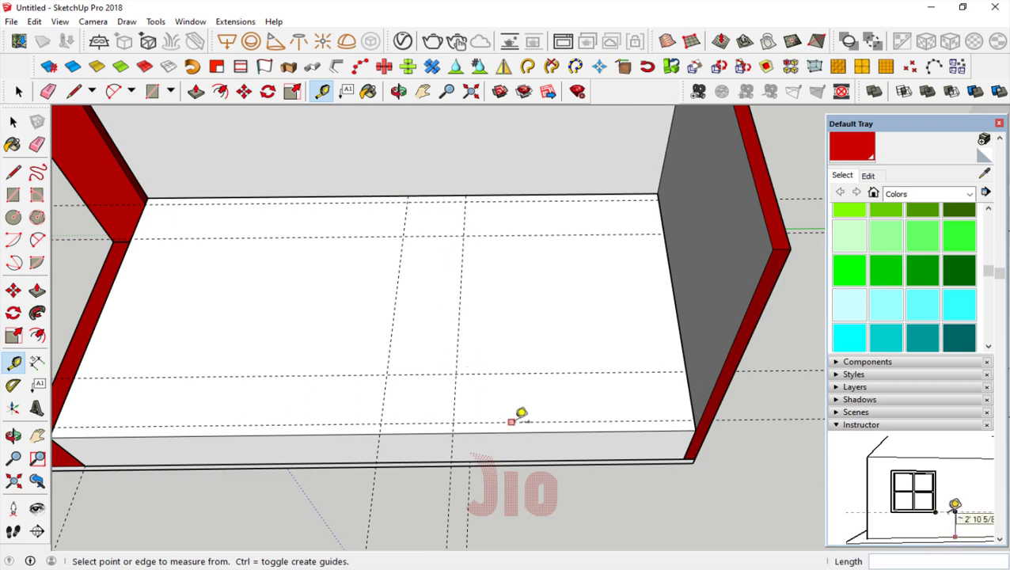
pyautogui.click(462, 256)
pyautogui.press('Return')
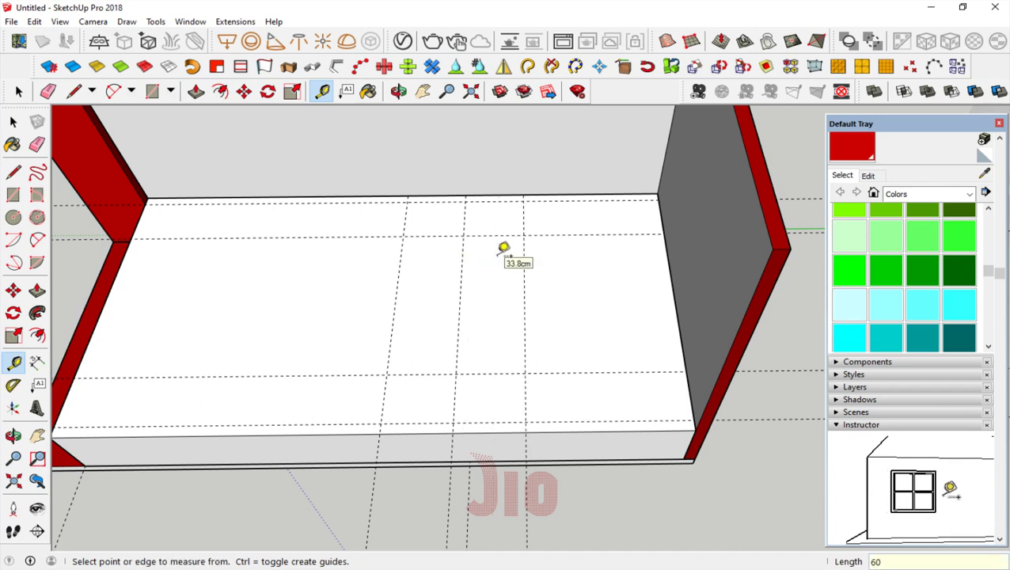
pyautogui.scroll(3, 138, 146)
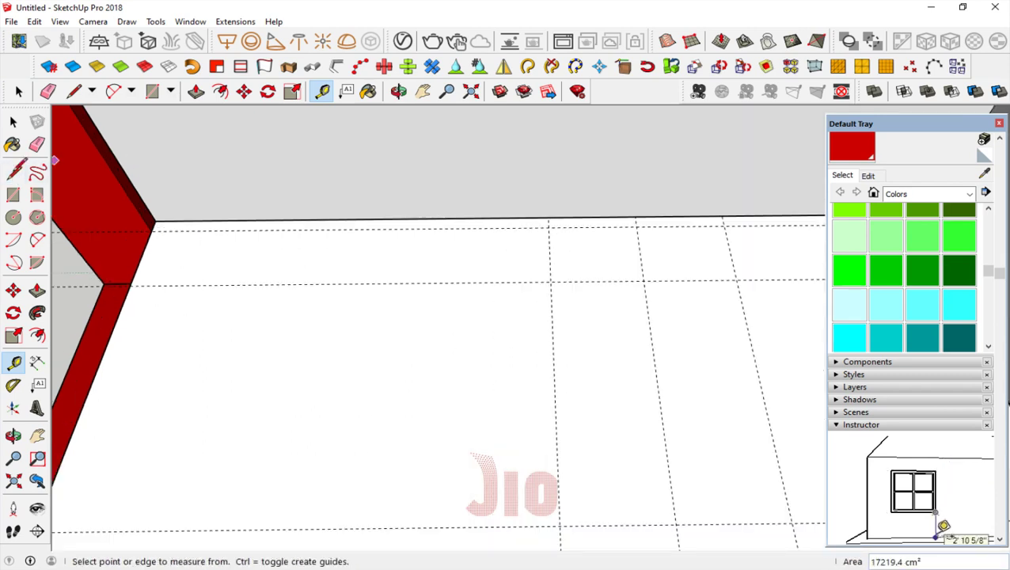
# - Draw a straight line along the platform's back edge
pyautogui.click(13, 172)
pyautogui.click(151, 230)
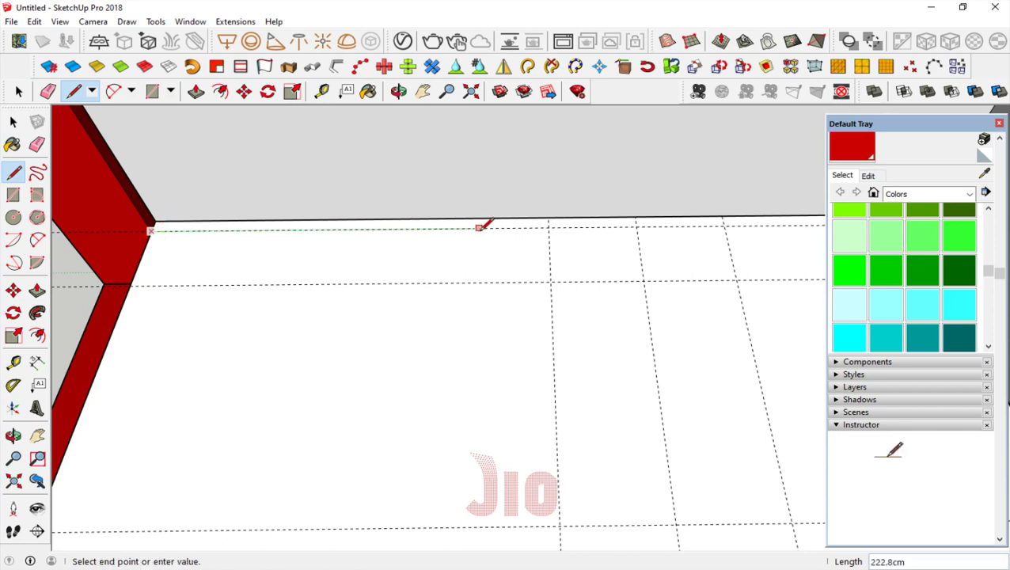
pyautogui.click(552, 224)
pyautogui.scroll(-2, 162, 204)
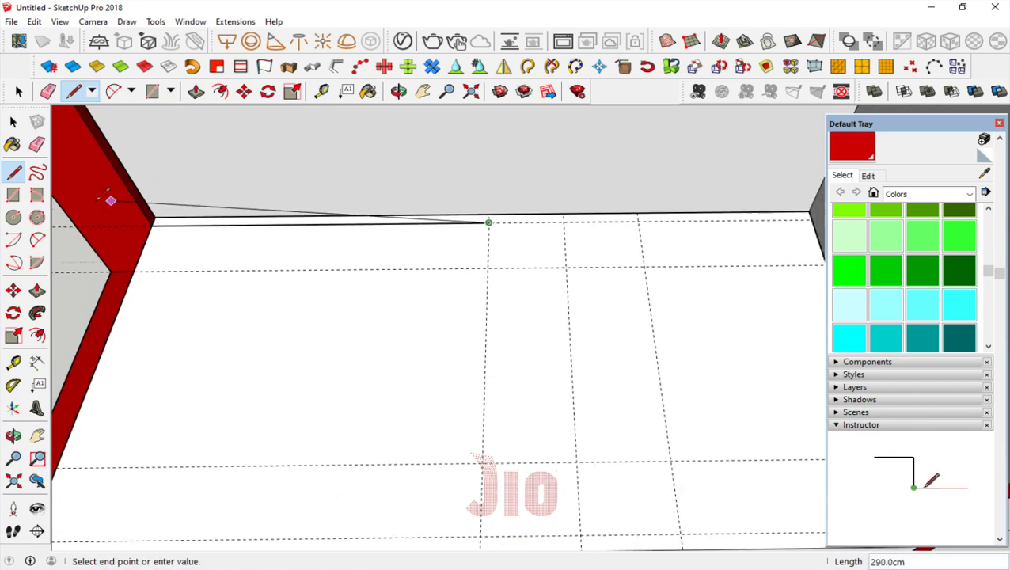
# - Draw a 2-point arc from the back-edge guide crossing, bulging toward the front
pyautogui.click(41, 244)
pyautogui.scroll(-3, 492, 266)
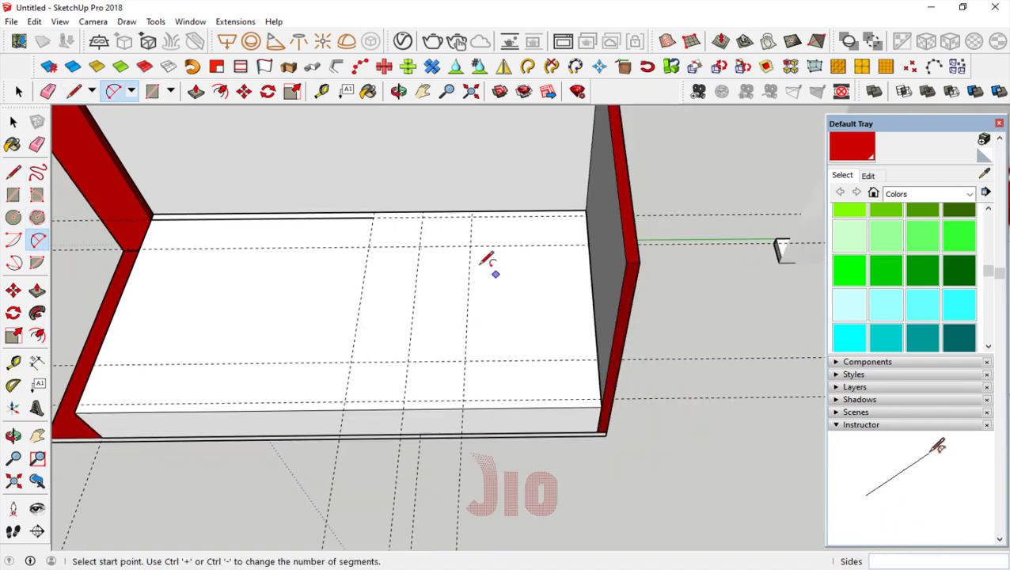
pyautogui.scroll(5, 406, 207)
pyautogui.click(399, 238)
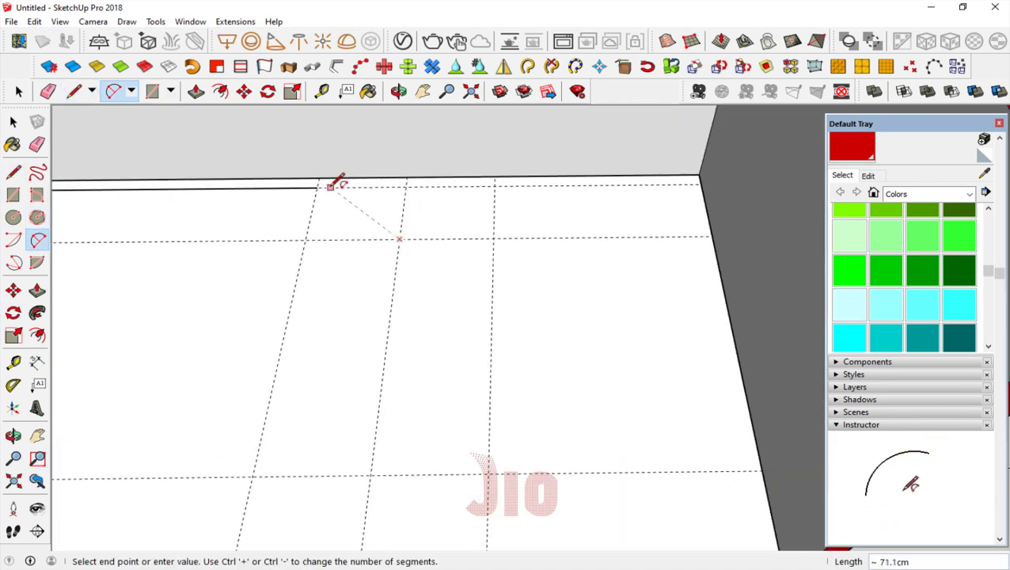
pyautogui.click(317, 187)
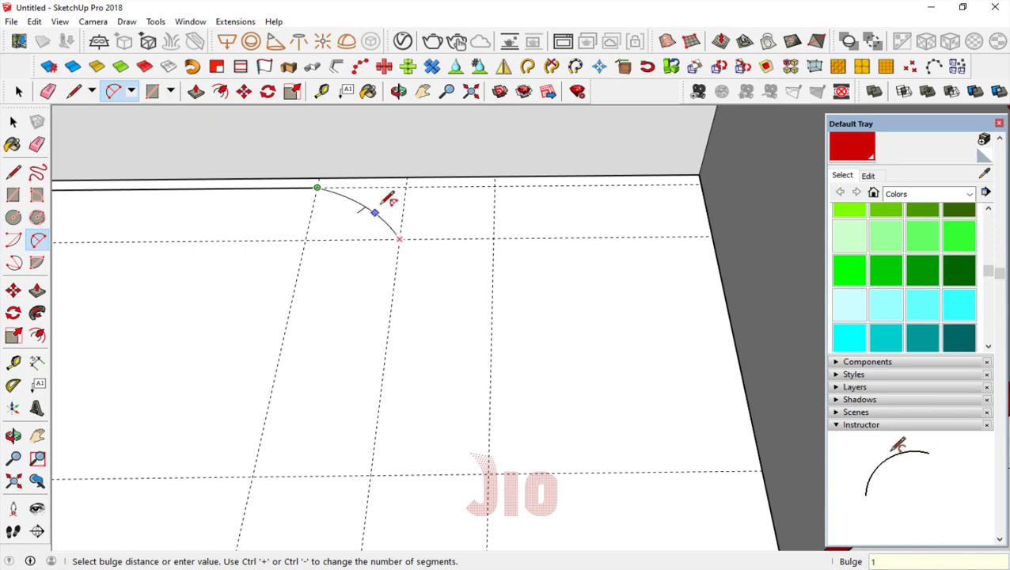
pyautogui.write('5')
pyautogui.click(388, 198)
pyautogui.scroll(-3, 413, 207)
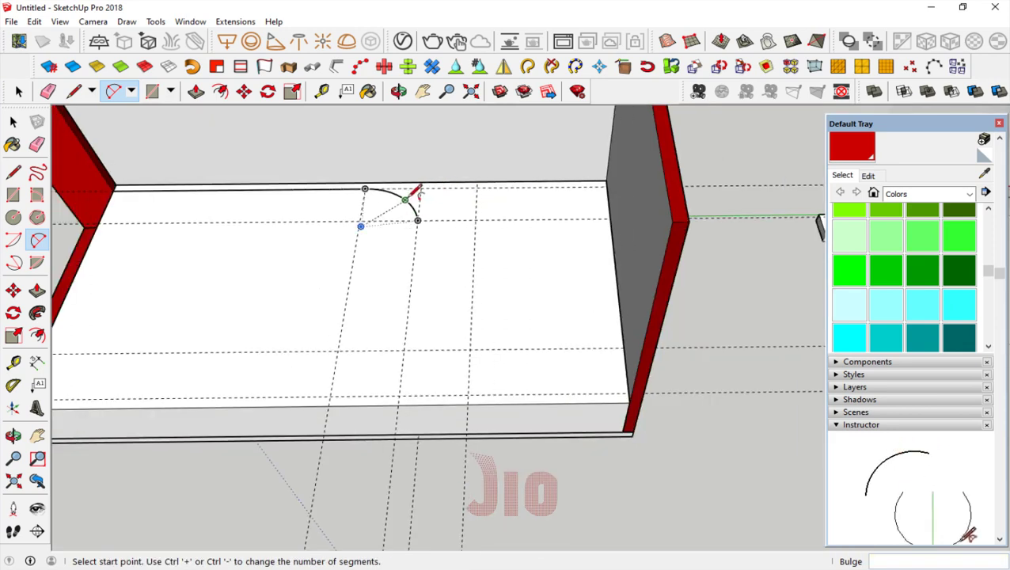
pyautogui.scroll(1, 406, 207)
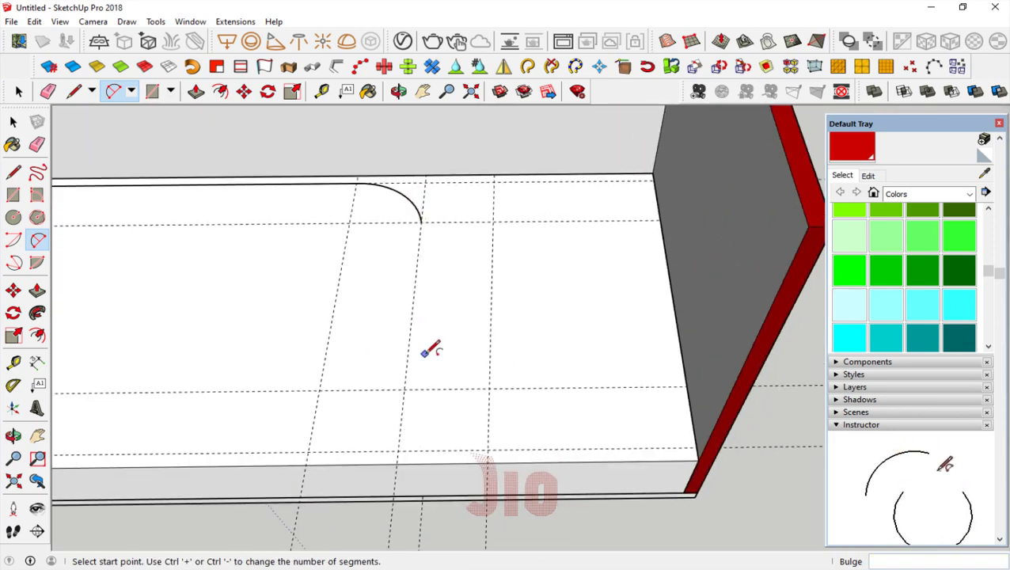
# - Draw a line partway along the front edge and a front arc with bulge 15
pyautogui.click(13, 172)
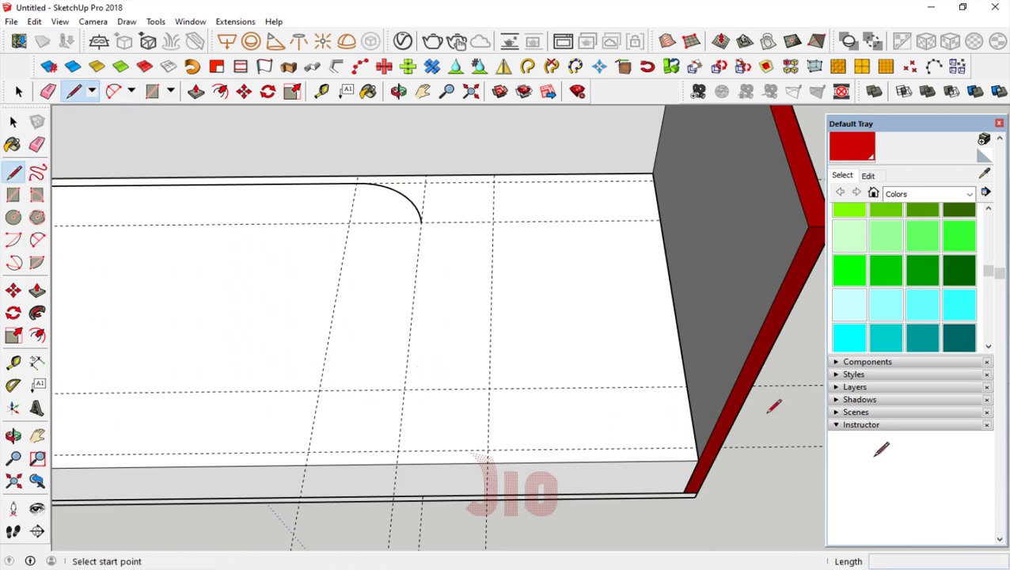
pyautogui.click(697, 449)
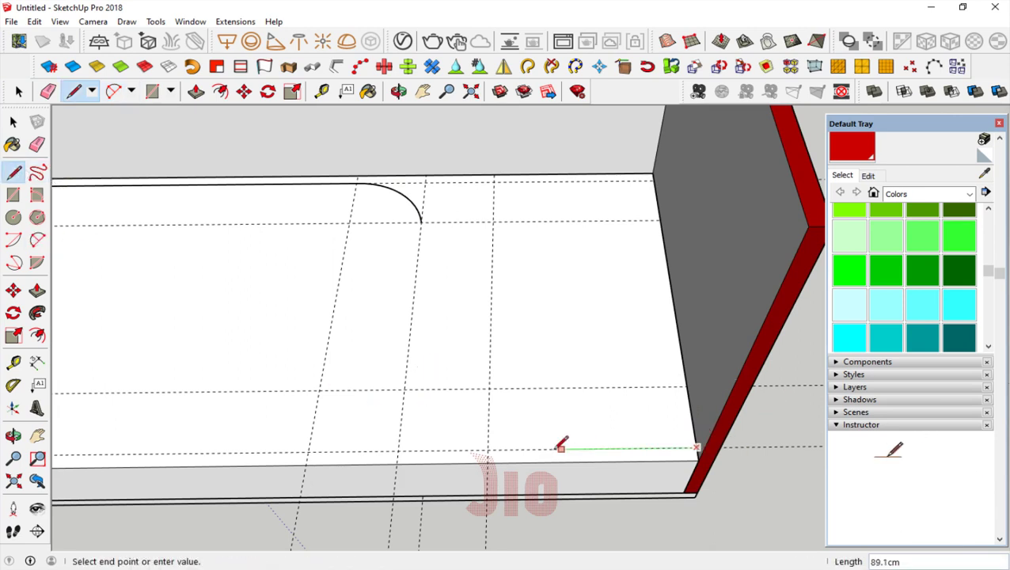
pyautogui.click(487, 450)
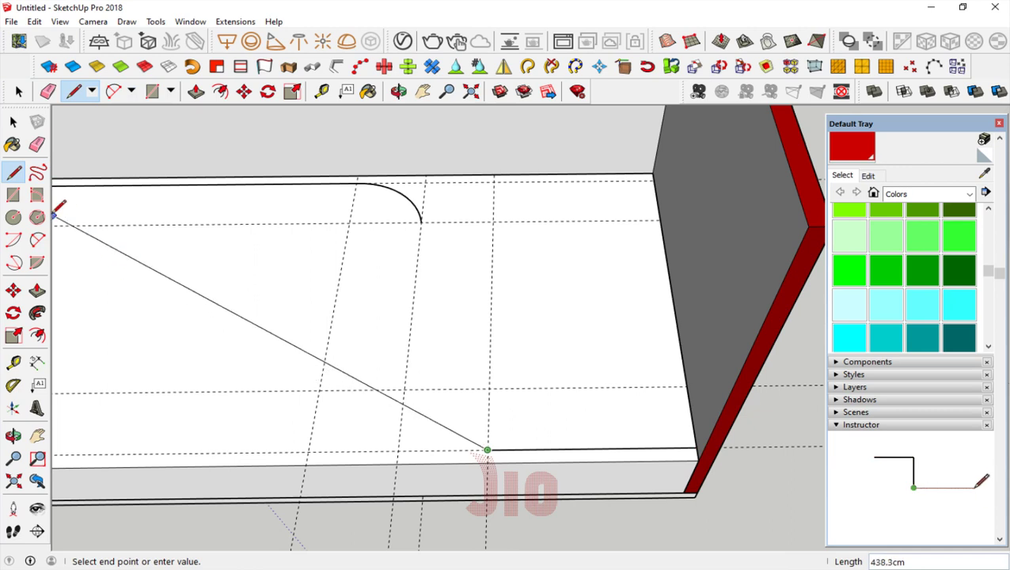
pyautogui.click(37, 239)
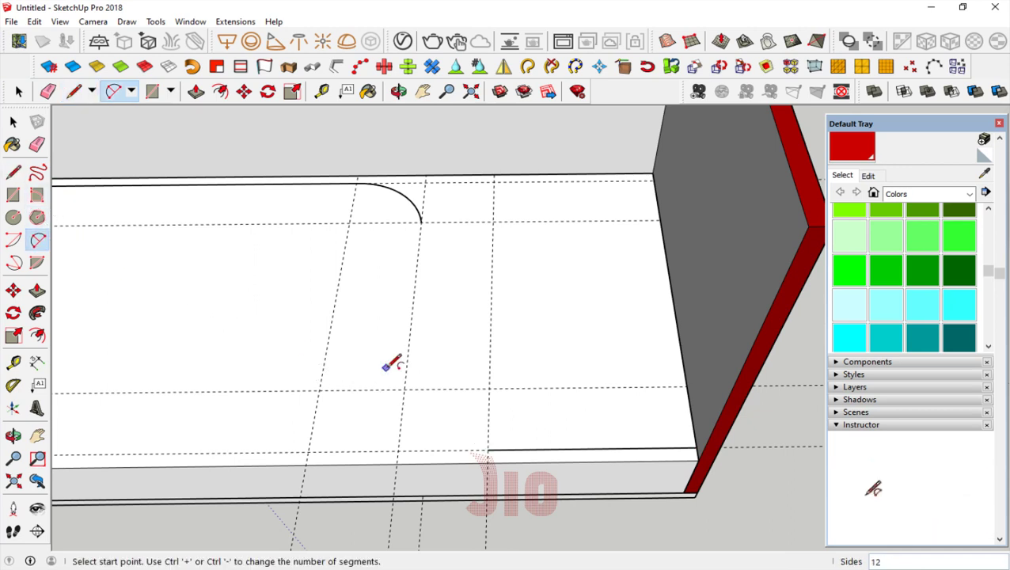
pyautogui.click(405, 389)
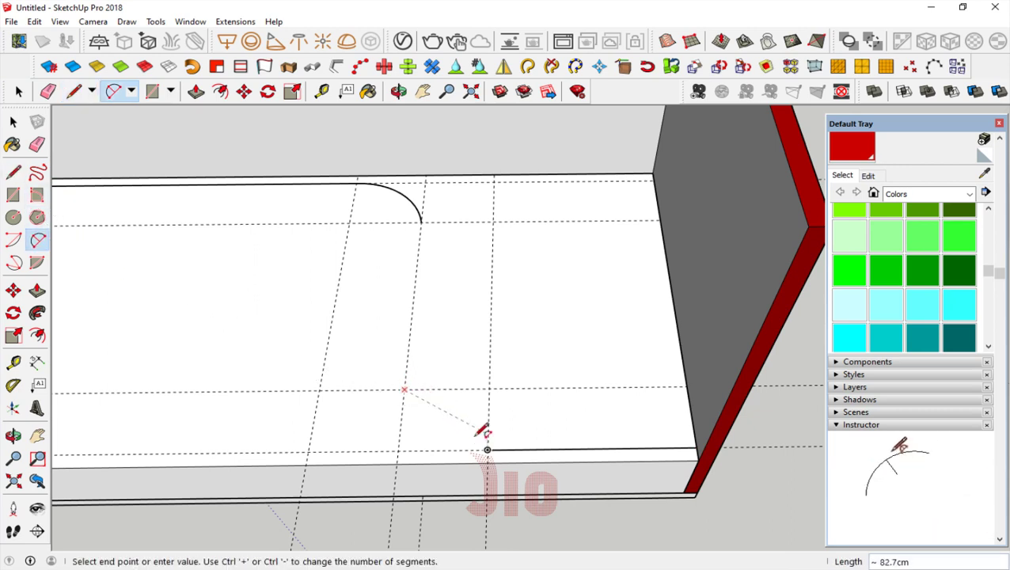
pyautogui.click(487, 449)
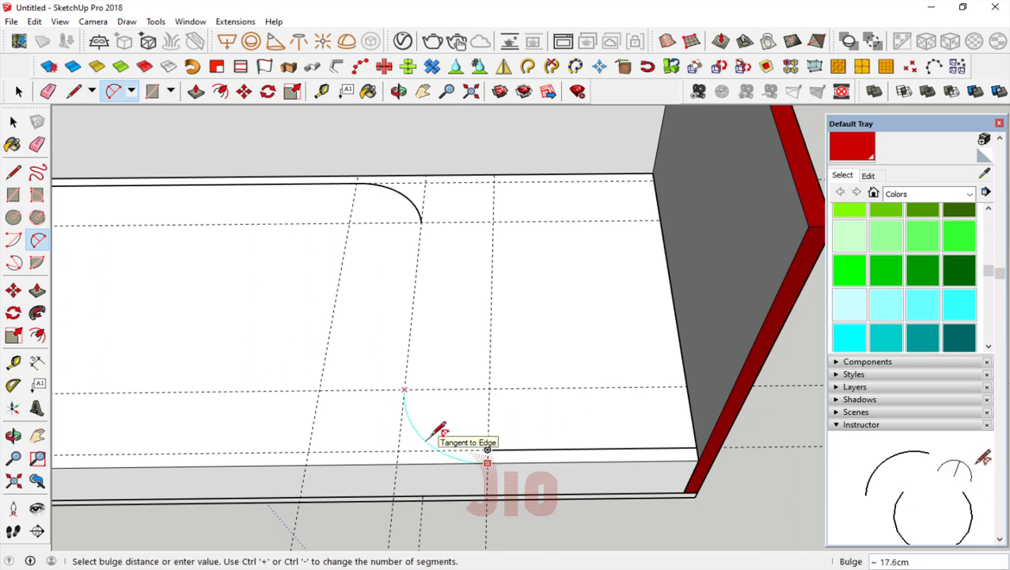
pyautogui.press('Return')
pyautogui.scroll(1, 481, 432)
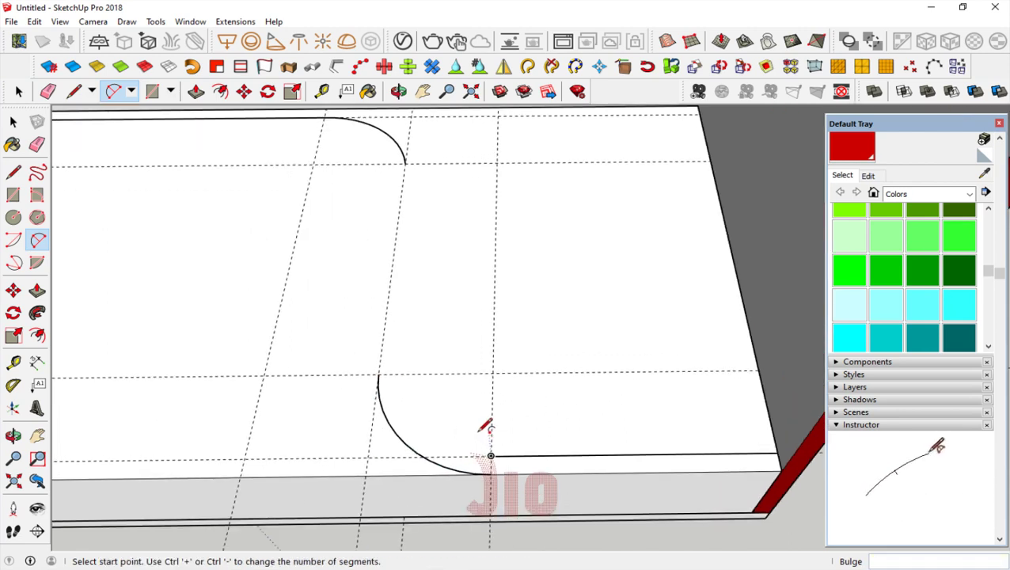
# - Join the back arc's end to the front arc with a straight line
pyautogui.click(14, 173)
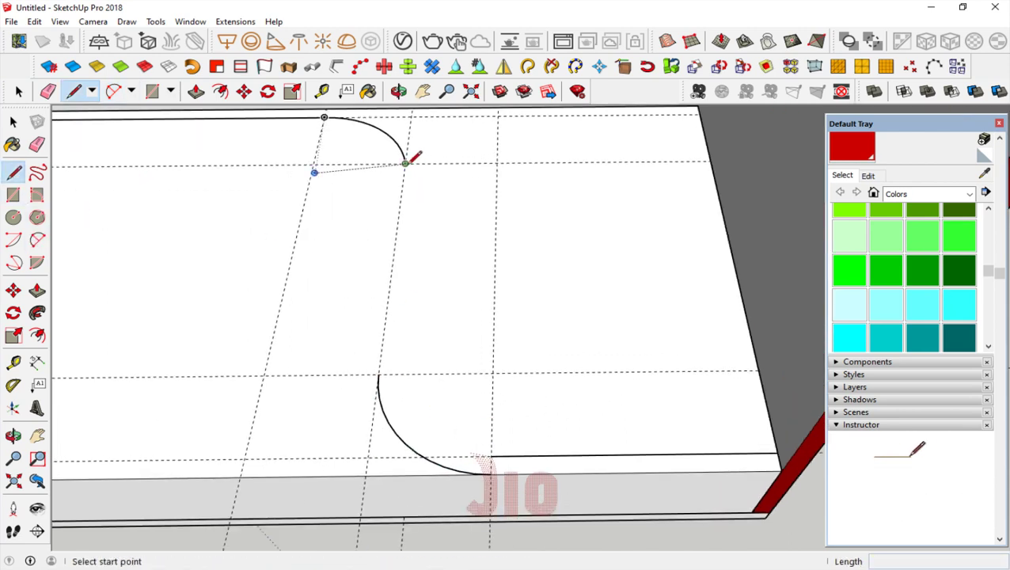
pyautogui.click(405, 163)
pyautogui.click(379, 373)
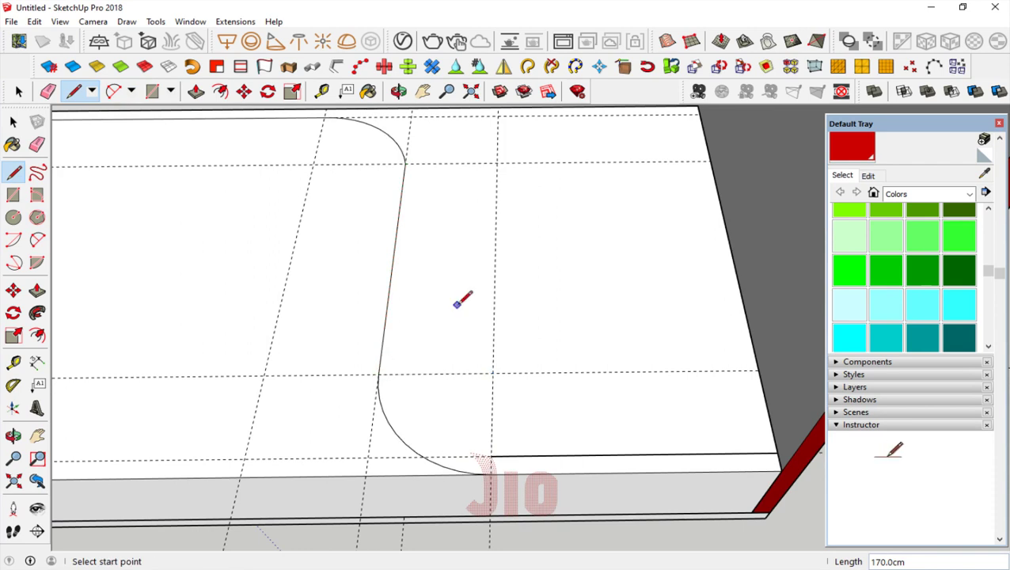
pyautogui.scroll(-1, 458, 300)
pyautogui.scroll(-1, 508, 386)
pyautogui.scroll(2, 426, 220)
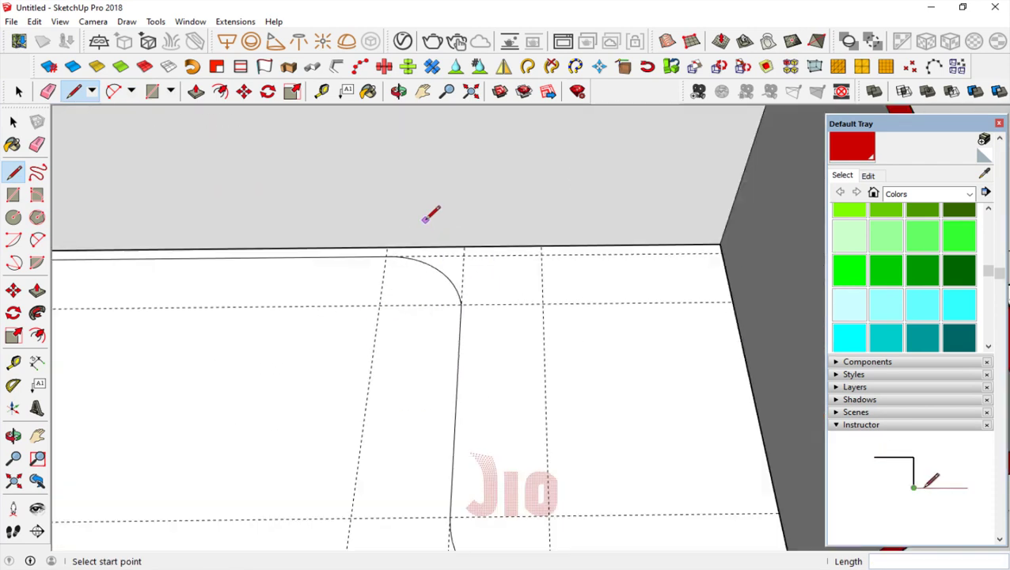
pyautogui.scroll(1, 456, 246)
pyautogui.scroll(-1, 455, 248)
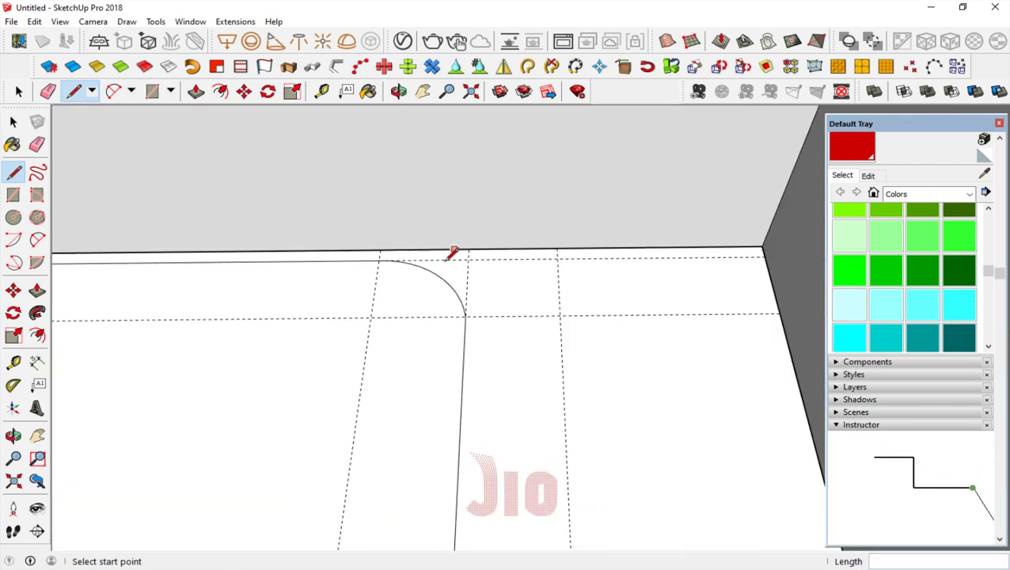
# - Place a guide 10 cm from the outline and draw a second back arc ending on it
pyautogui.click(12, 362)
pyautogui.click(473, 270)
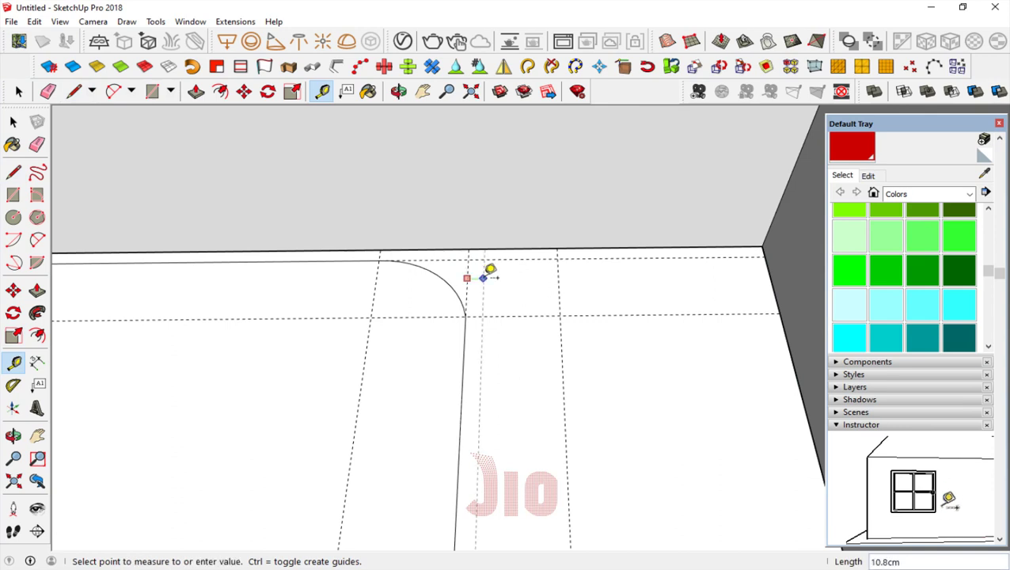
pyautogui.write('10')
pyautogui.press('Return')
pyautogui.scroll(2, 476, 232)
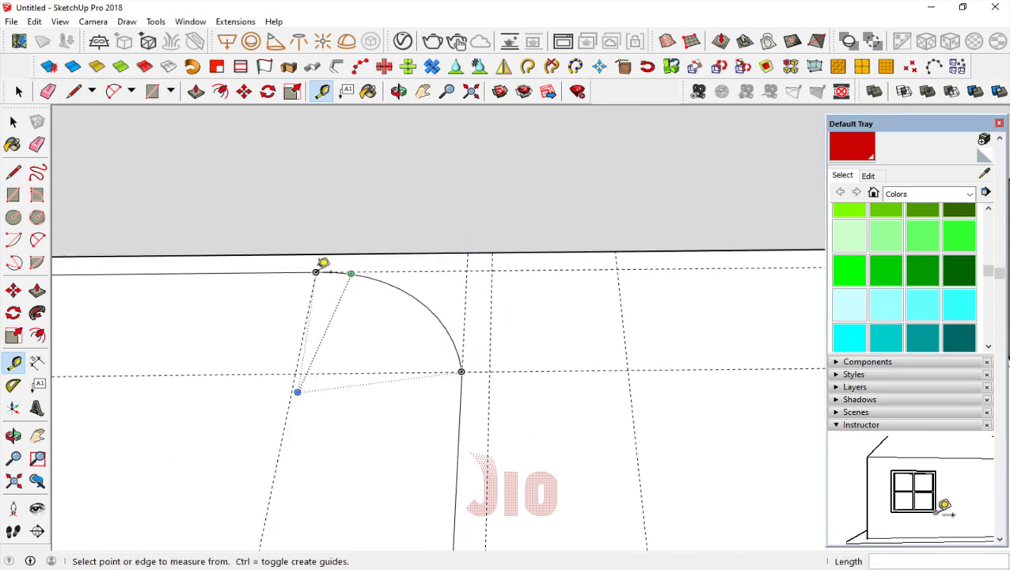
pyautogui.click(38, 241)
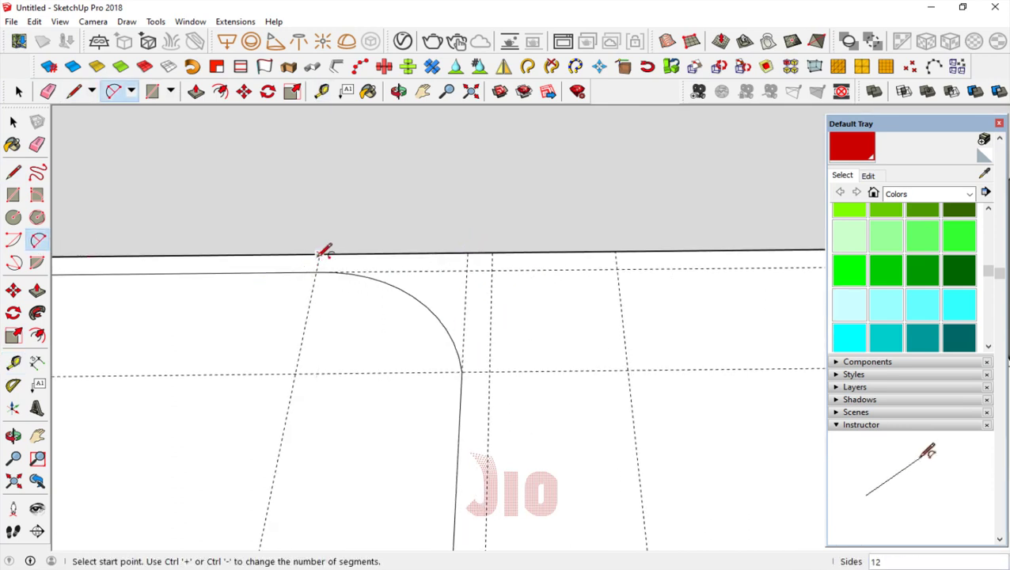
pyautogui.click(320, 254)
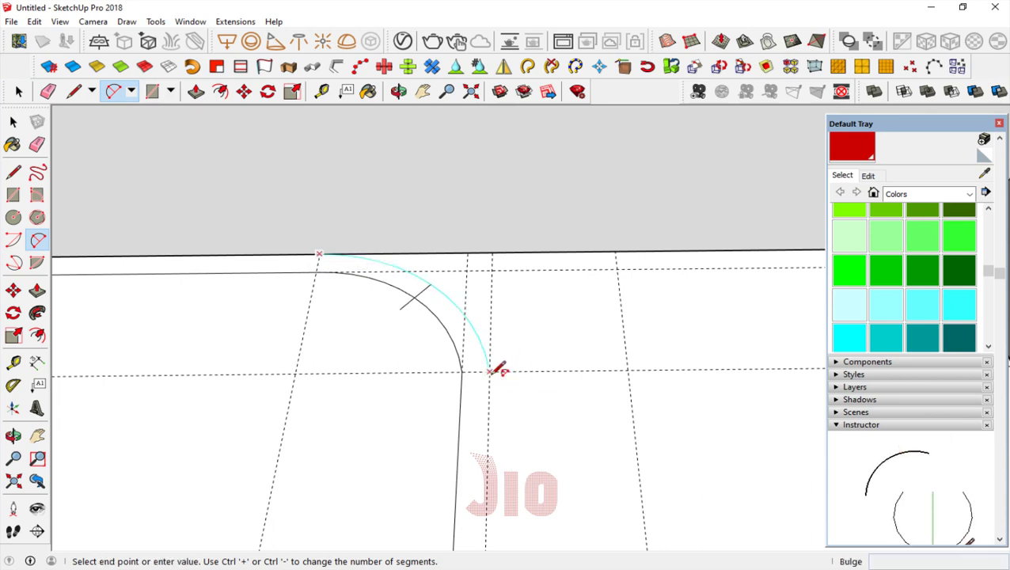
pyautogui.doubleClick(489, 370)
pyautogui.scroll(-3, 429, 190)
pyautogui.scroll(3, 468, 352)
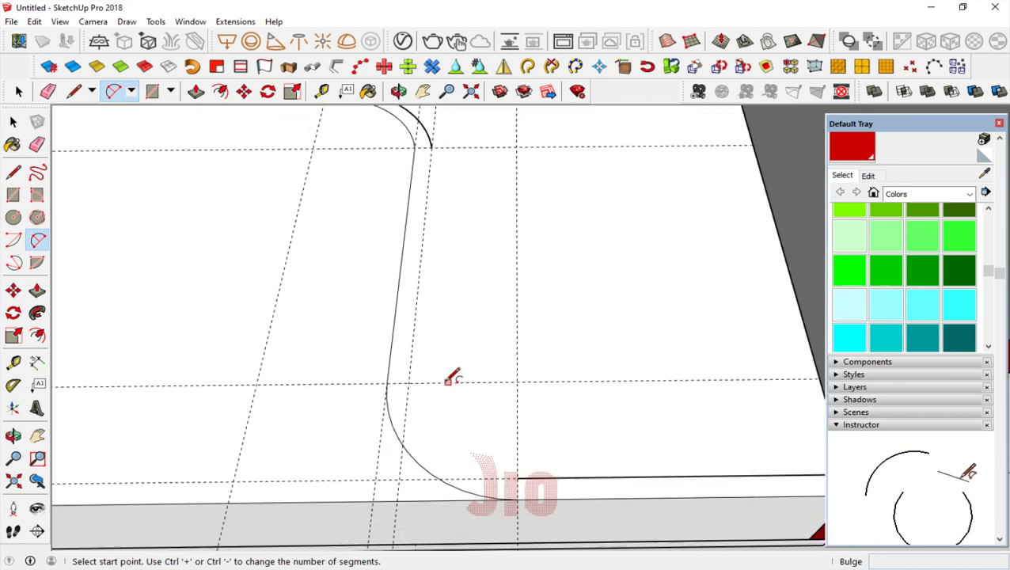
# - Draw the second front arc and join both new arcs with a straight line
pyautogui.click(409, 383)
pyautogui.click(517, 477)
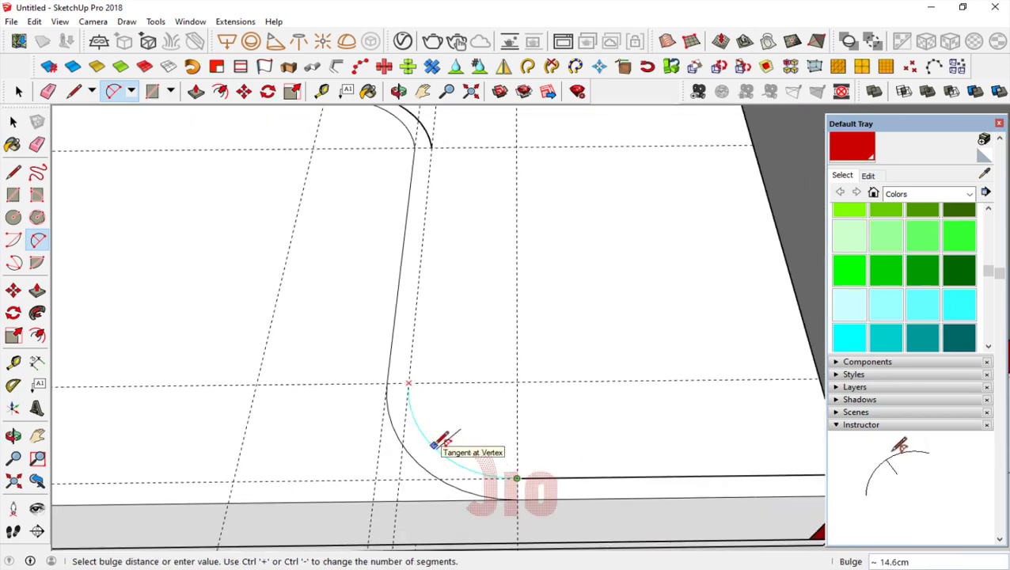
pyautogui.click(434, 444)
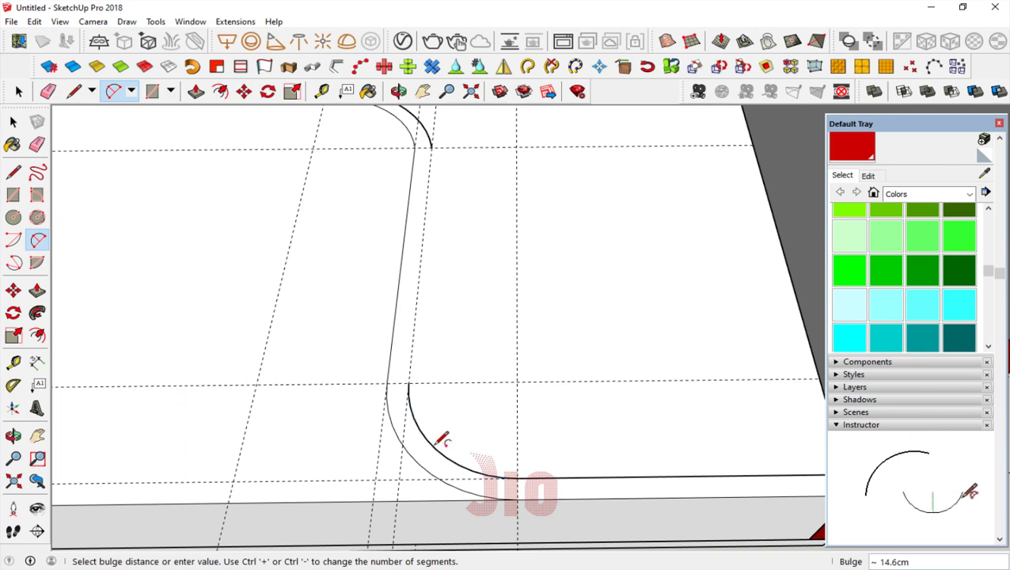
pyautogui.scroll(-2, 442, 440)
pyautogui.click(12, 172)
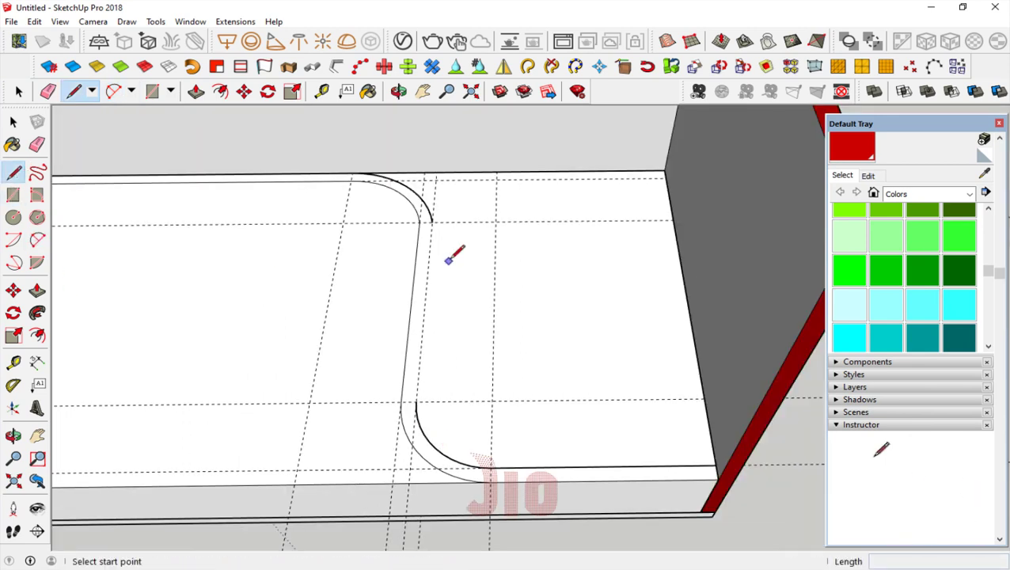
pyautogui.click(432, 222)
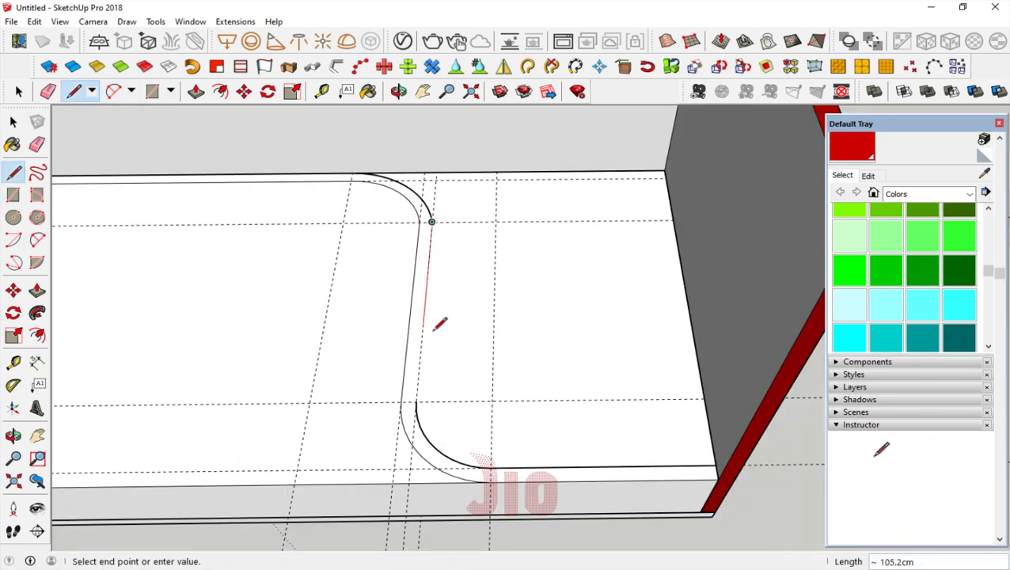
pyautogui.click(417, 400)
pyautogui.scroll(-3, 416, 400)
pyautogui.press('space')
# - Push/pull the left and right floor faces down by 60 cm
pyautogui.click(350, 334)
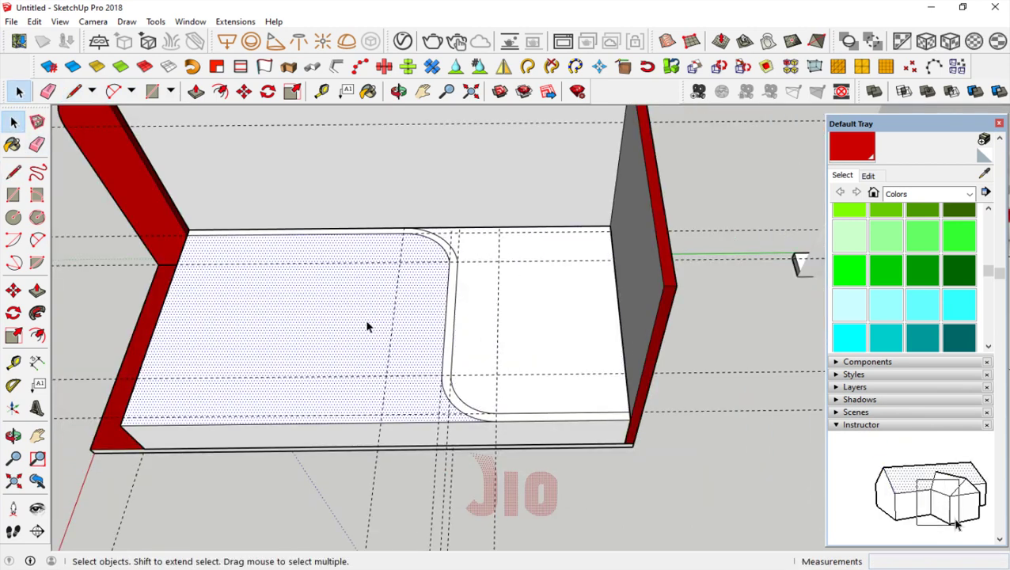
pyautogui.press('p')
pyautogui.click(318, 309)
pyautogui.click(313, 380)
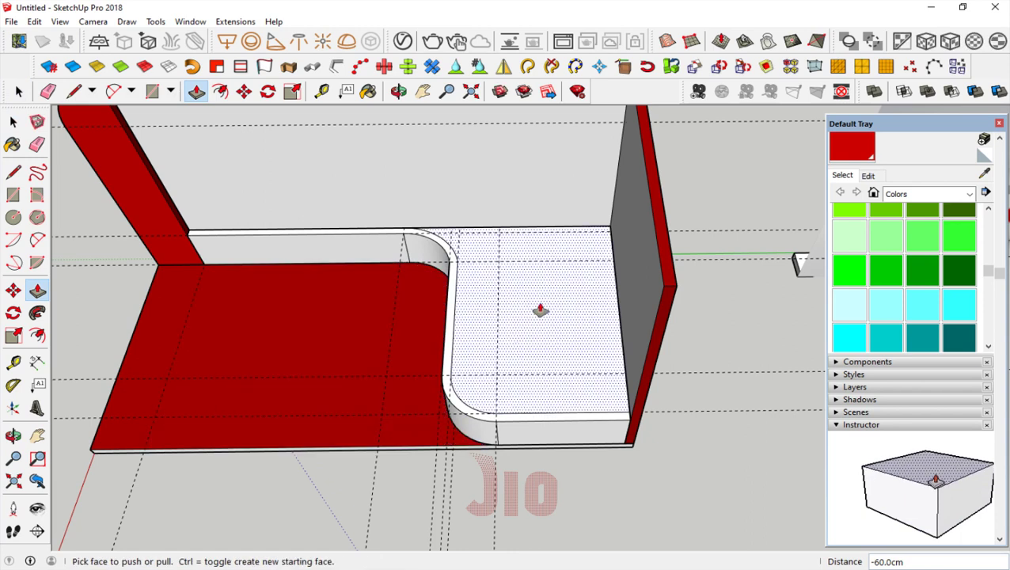
pyautogui.click(541, 311)
pyautogui.click(481, 379)
# - Paint the whole raised curved strip red
pyautogui.moveTo(481, 378); pyautogui.dragTo(532, 337, button='middle')
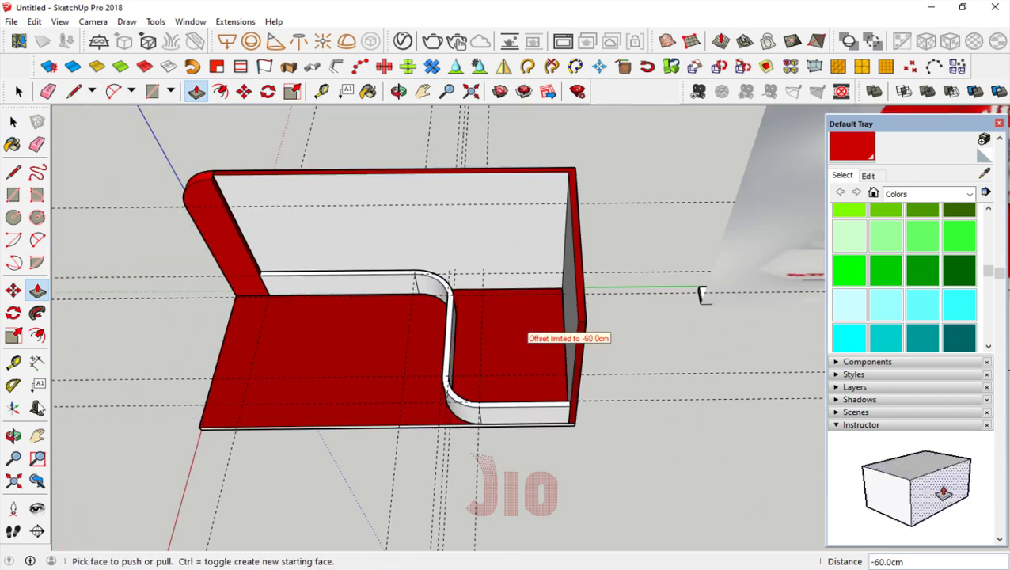
pyautogui.click(13, 434)
pyautogui.moveTo(435, 376)
pyautogui.mouseDown()
pyautogui.moveTo(507, 245)
pyautogui.moveTo(329, 354)
pyautogui.mouseUp()
pyautogui.scroll(5, 208, 309)
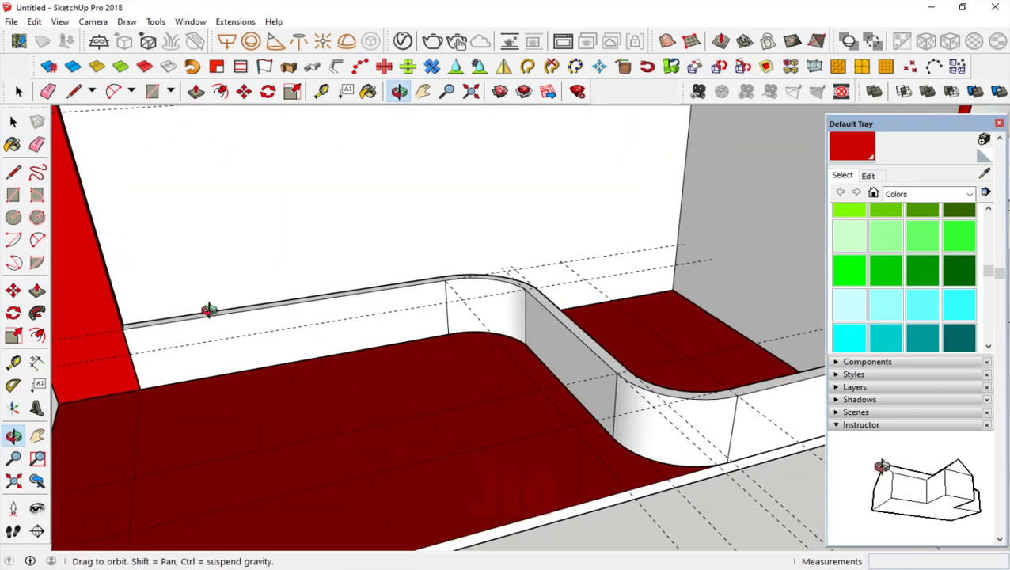
pyautogui.click(13, 121)
pyautogui.tripleClick(314, 338)
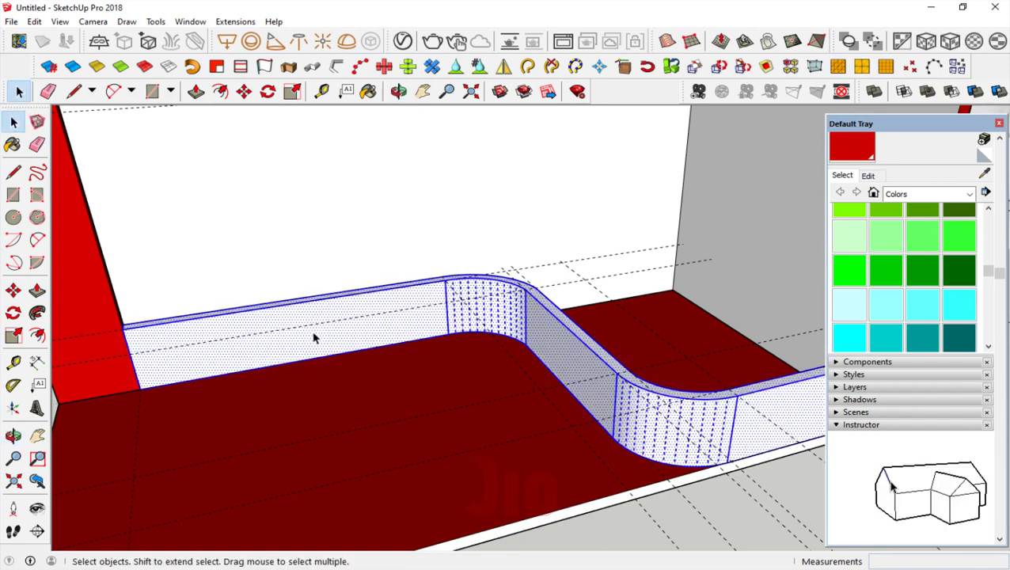
pyautogui.press('b')
pyautogui.click(580, 346)
pyautogui.scroll(-3, 542, 331)
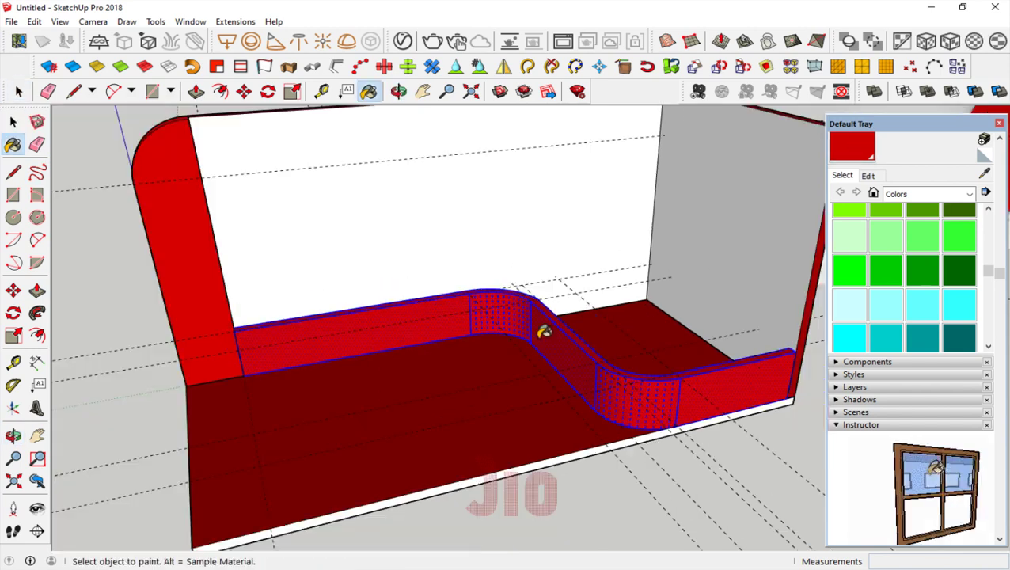
pyautogui.scroll(-1, 320, 342)
pyautogui.scroll(2, 319, 342)
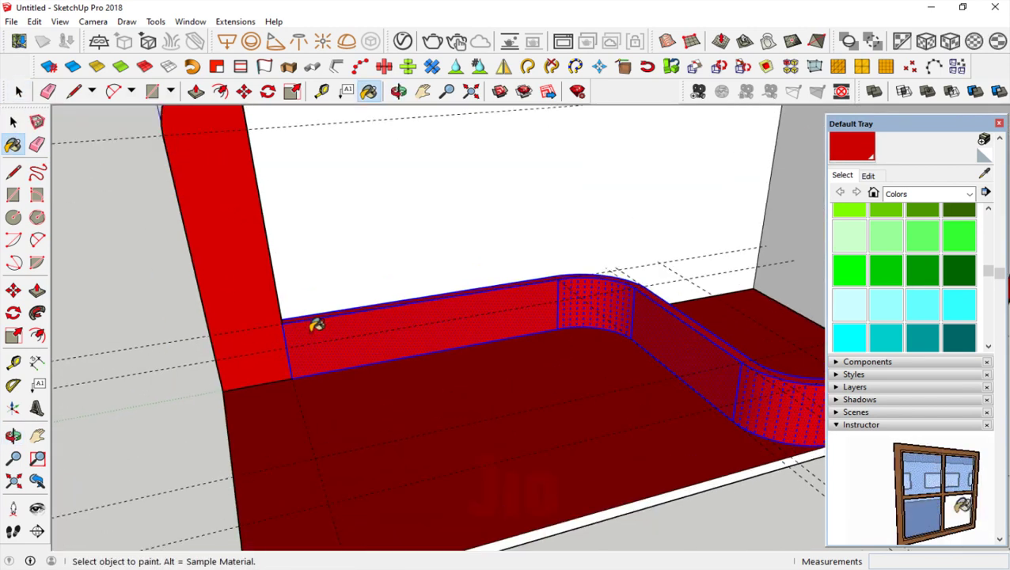
# - Move the red curved band up 240 cm along the blue axis to the wall tops
pyautogui.click(13, 290)
pyautogui.scroll(-1, 155, 402)
pyautogui.scroll(-1, 155, 402)
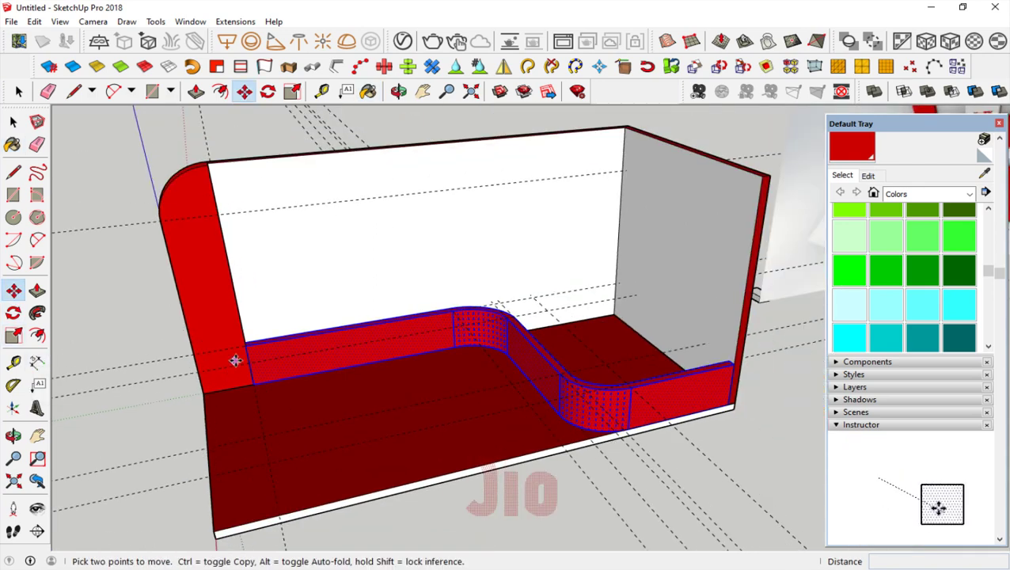
pyautogui.click(244, 351)
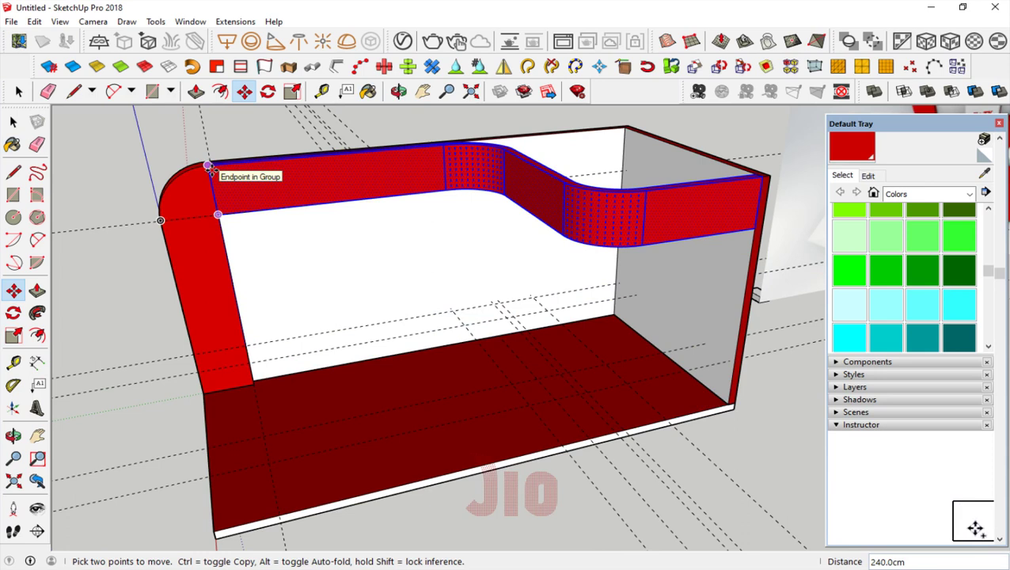
pyautogui.click(210, 168)
pyautogui.click(14, 435)
pyautogui.moveTo(301, 277)
pyautogui.mouseDown()
pyautogui.moveTo(336, 272)
pyautogui.moveTo(180, 232)
pyautogui.mouseUp()
pyautogui.click(14, 122)
# - Explode the rounded left corner piece into loose geometry
pyautogui.scroll(2, 235, 201)
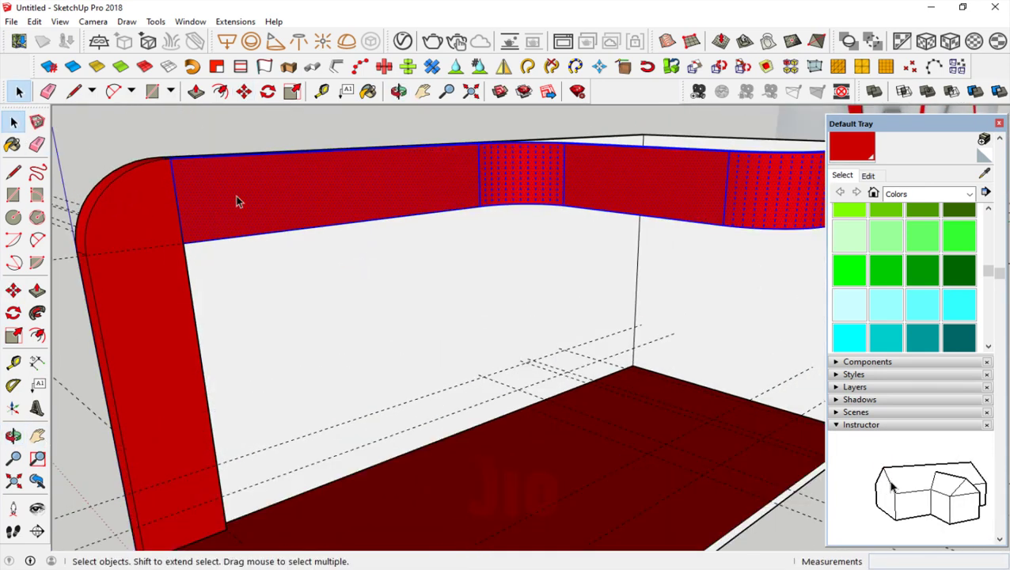
pyautogui.click(145, 213)
pyautogui.rightClick(153, 354)
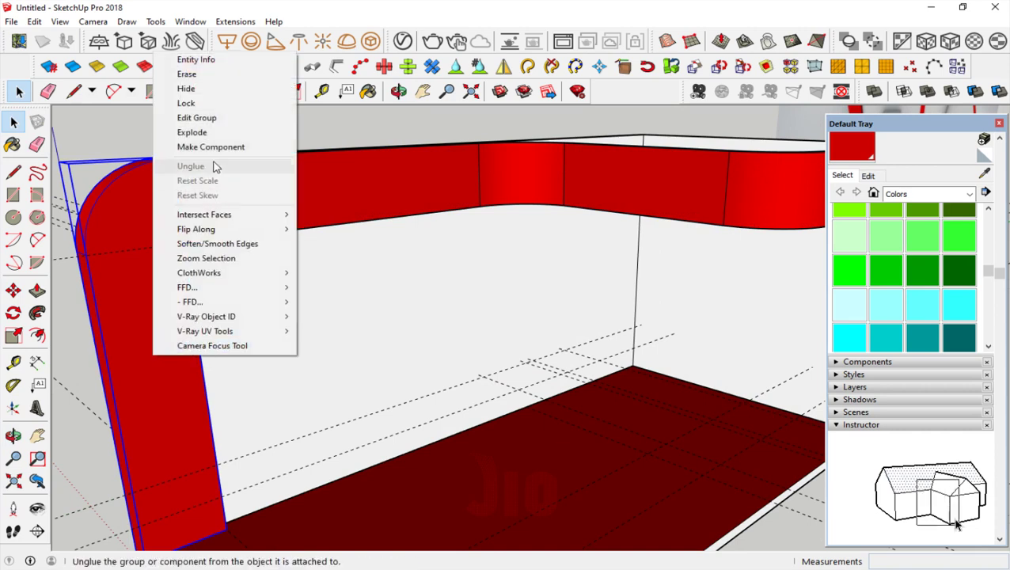
pyautogui.click(214, 132)
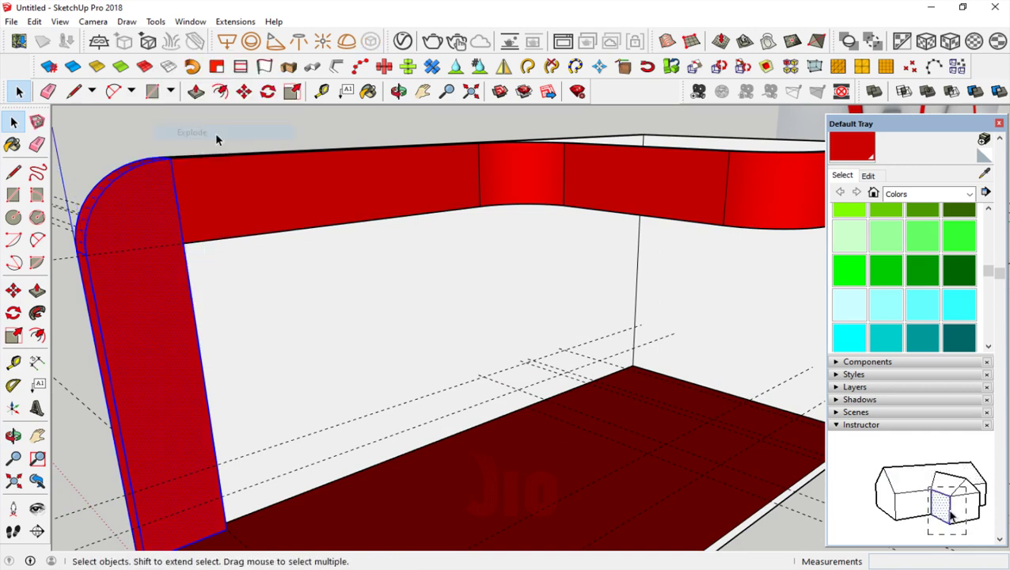
# - Select the entire red header band and make it a group
pyautogui.tripleClick(216, 202)
pyautogui.rightClick(217, 205)
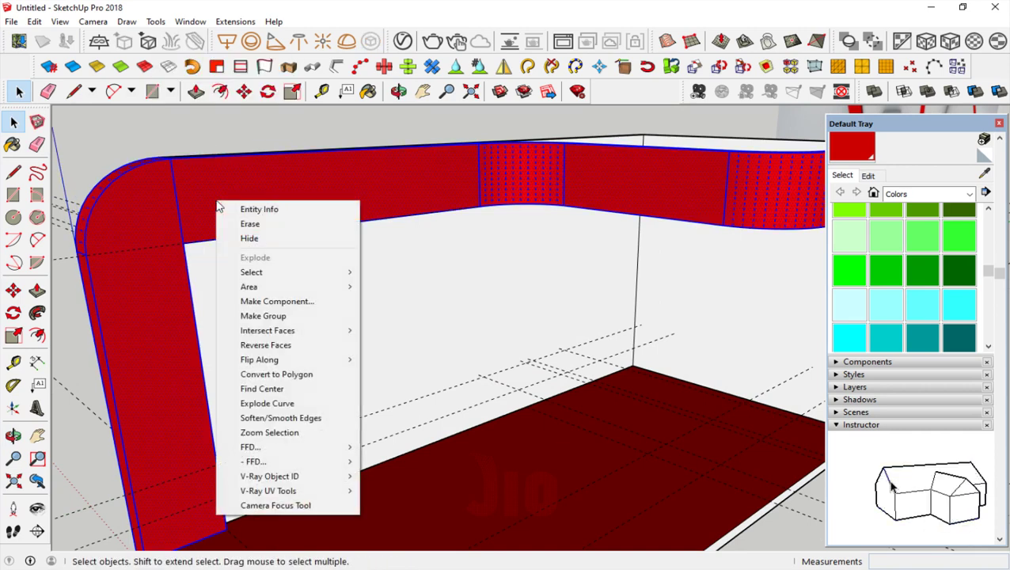
pyautogui.click(174, 198)
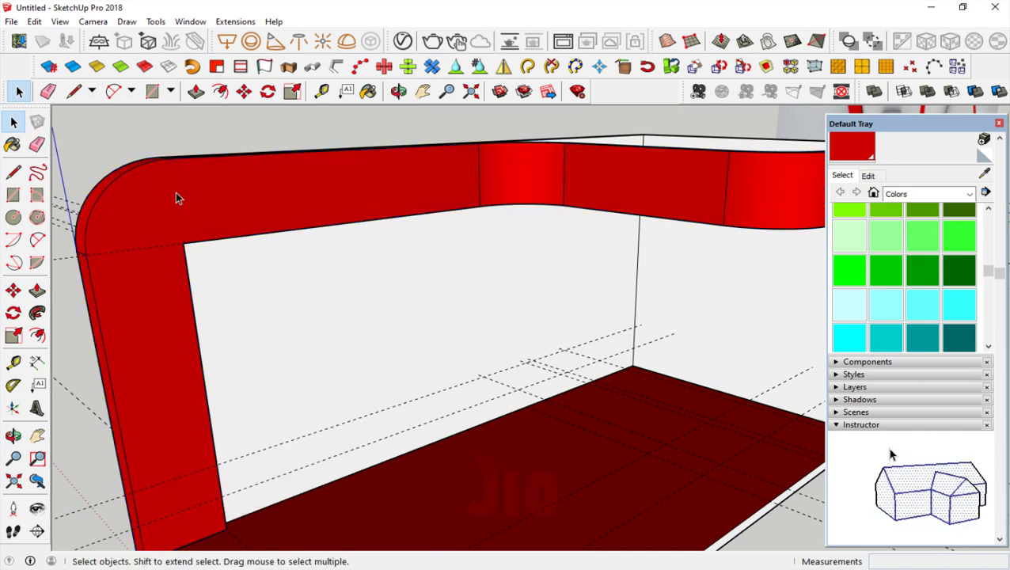
pyautogui.scroll(-3, 175, 192)
pyautogui.scroll(-2, 186, 287)
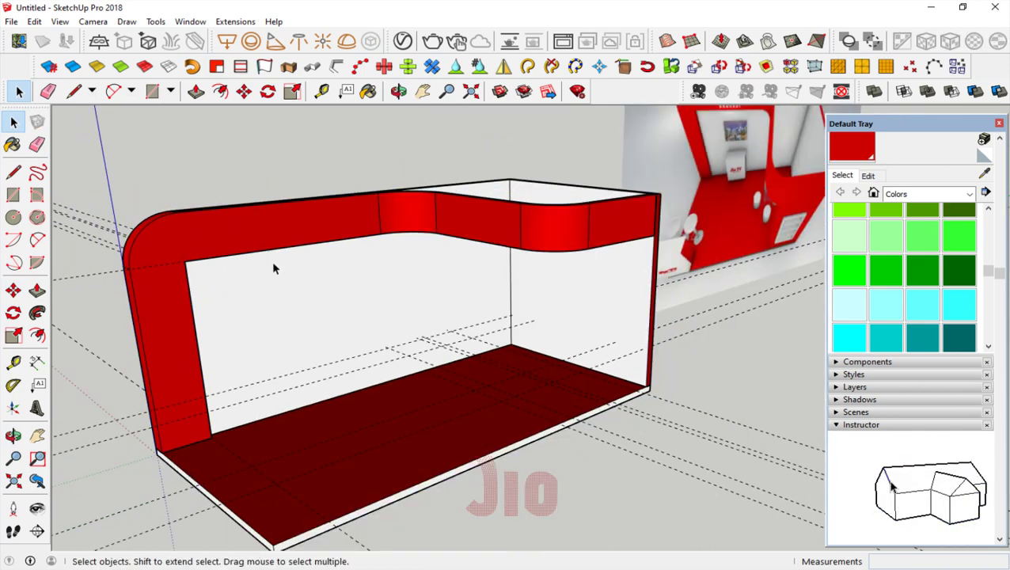
pyautogui.tripleClick(255, 215)
pyautogui.rightClick(256, 215)
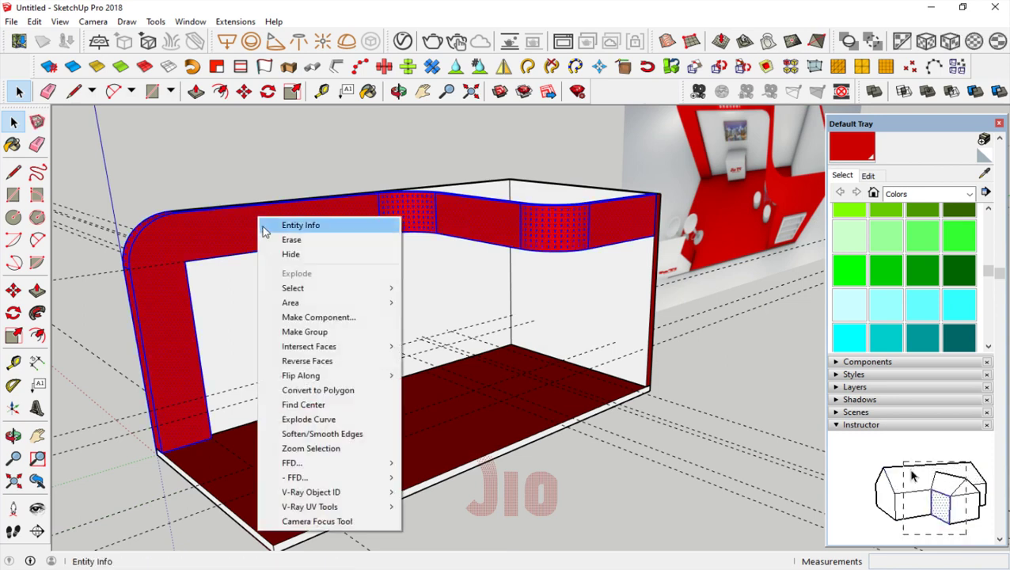
pyautogui.click(317, 331)
pyautogui.scroll(3, 441, 208)
pyautogui.scroll(2, 440, 208)
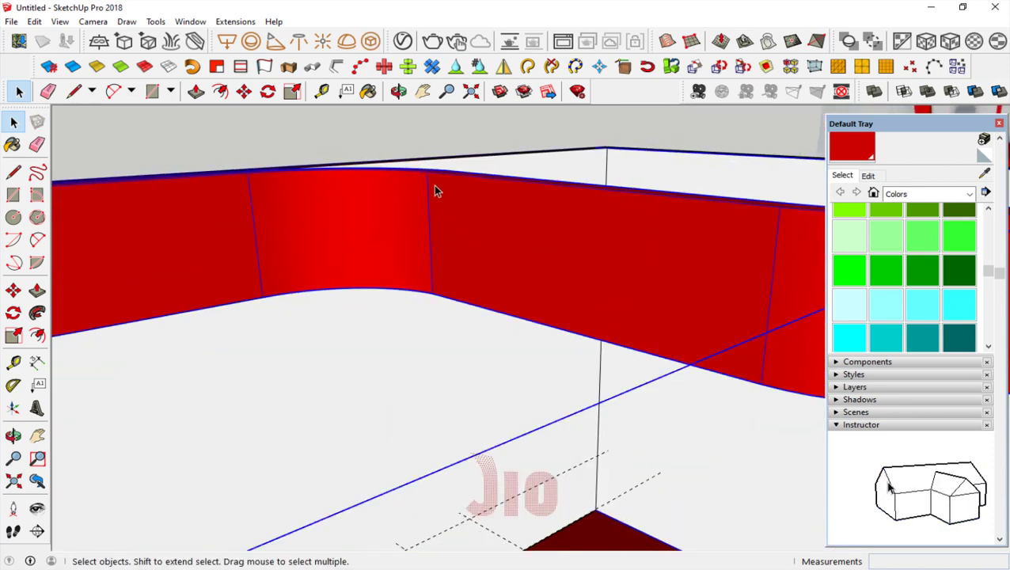
# - Soften/smooth the header group's edges at 33.8 degrees
pyautogui.click(386, 143)
pyautogui.scroll(-2, 401, 233)
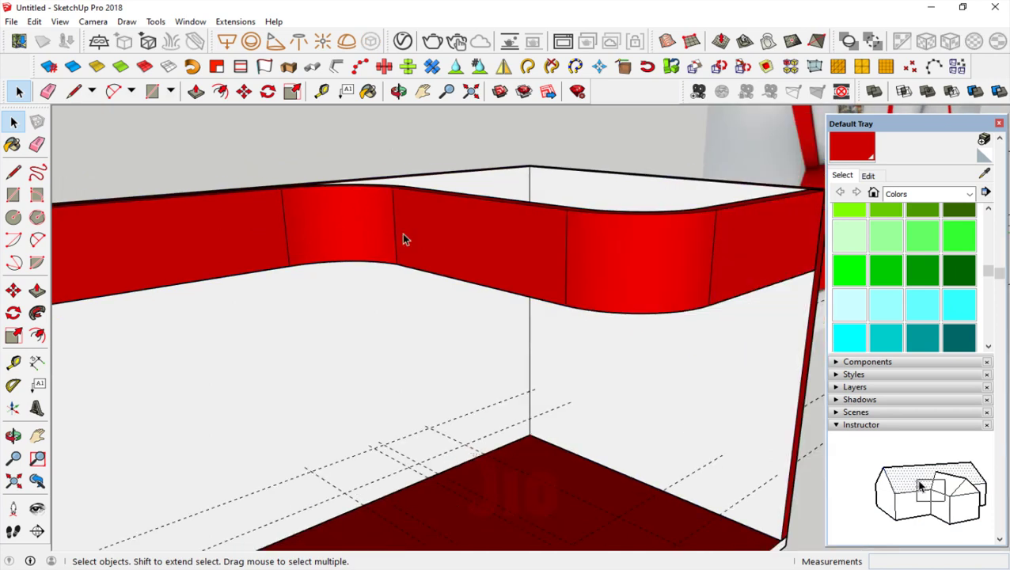
pyautogui.scroll(1, 480, 236)
pyautogui.click(483, 237)
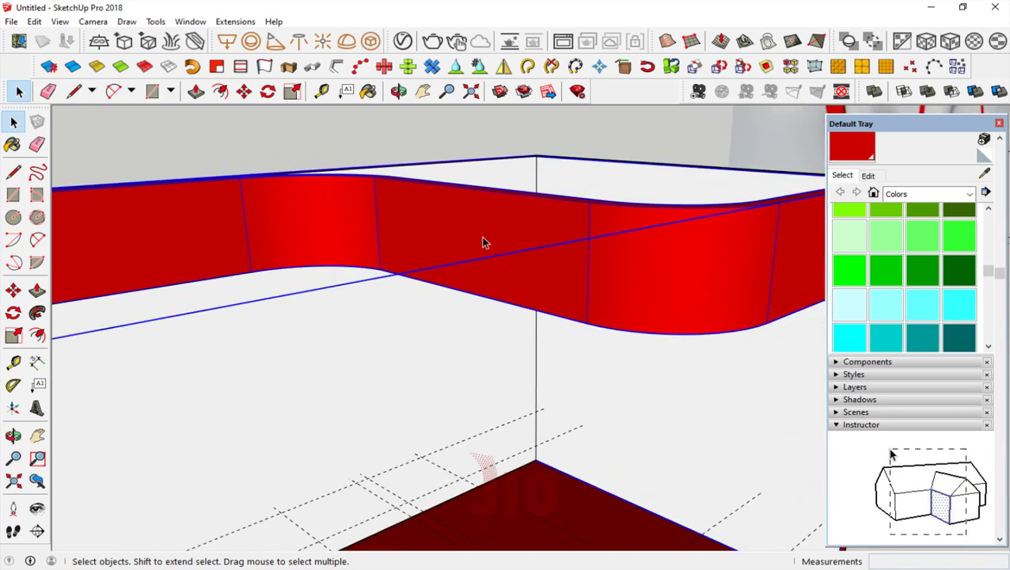
pyautogui.rightClick(482, 237)
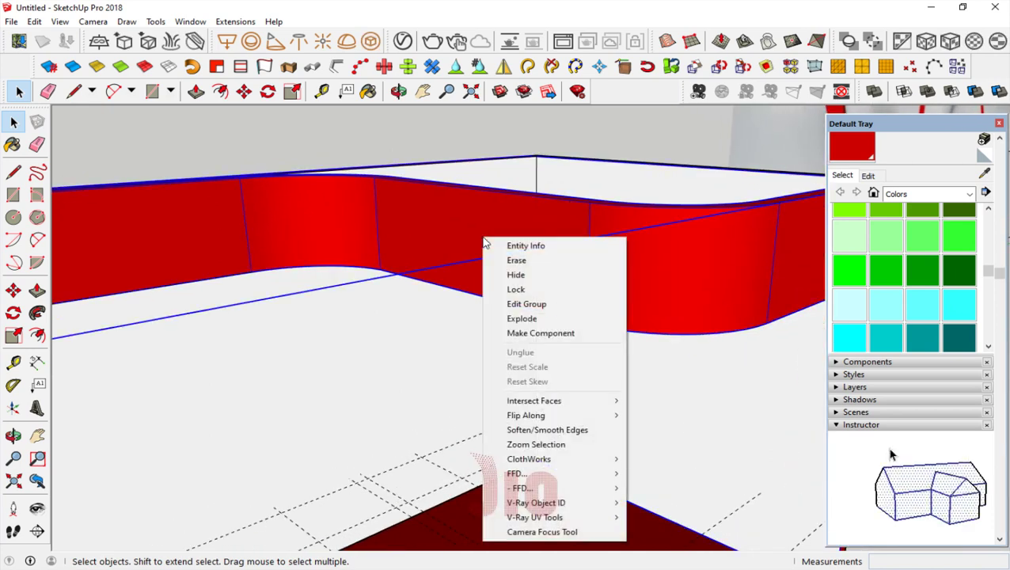
pyautogui.click(575, 433)
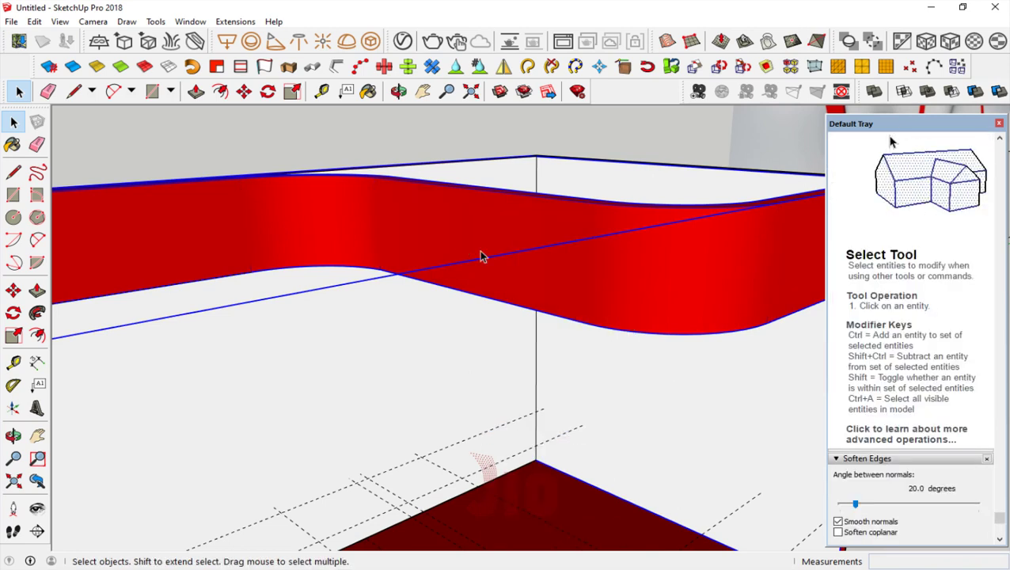
pyautogui.moveTo(859, 504); pyautogui.dragTo(869, 510)
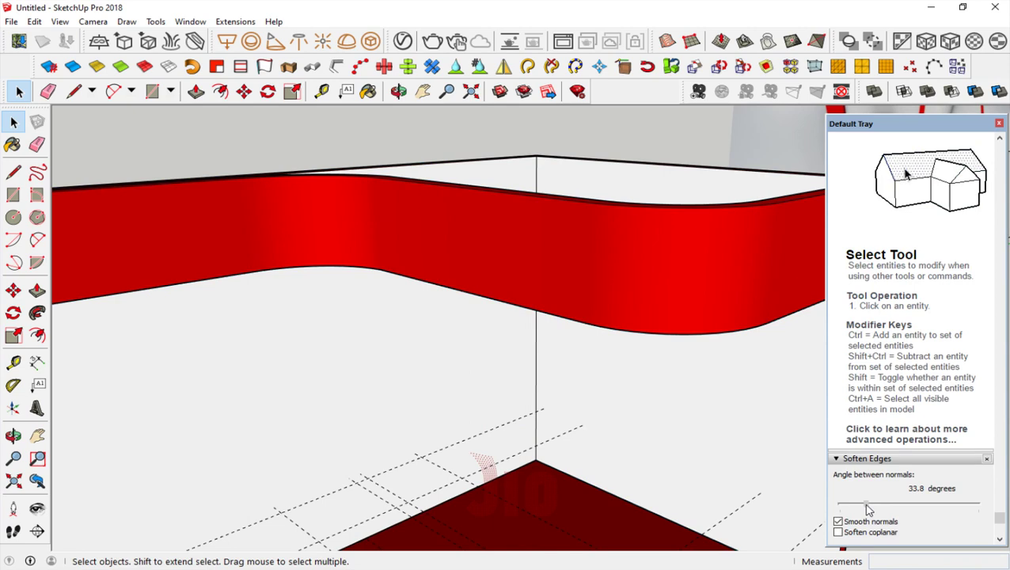
pyautogui.click(1000, 124)
pyautogui.scroll(-3, 711, 269)
pyautogui.scroll(-3, 711, 269)
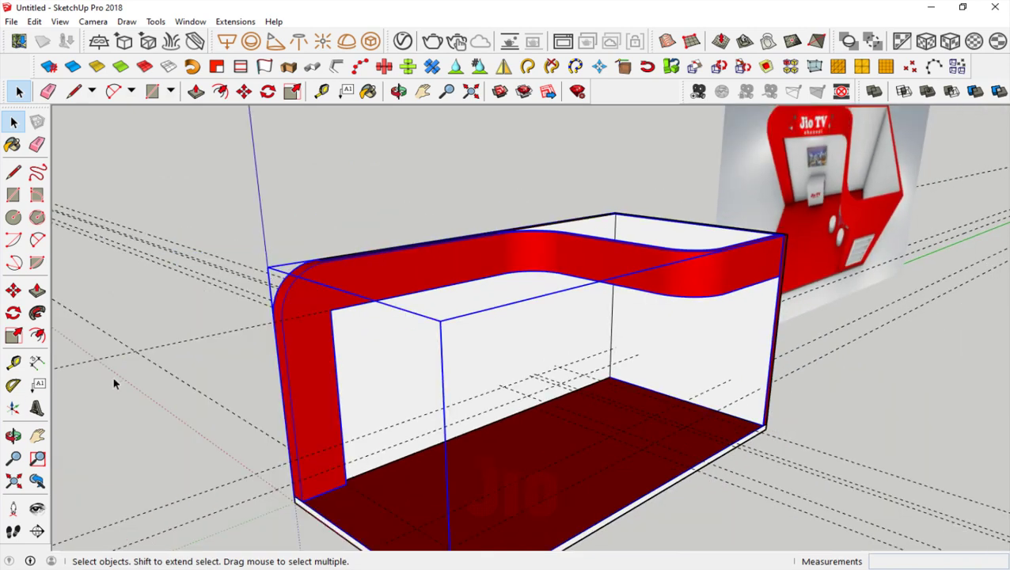
# - Place 25 cm extruded 3D text 'Jio TV' on the left part of the red header
pyautogui.click(14, 437)
pyautogui.moveTo(396, 317)
pyautogui.mouseDown()
pyautogui.moveTo(435, 325)
pyautogui.moveTo(364, 328)
pyautogui.moveTo(591, 259)
pyautogui.moveTo(504, 353)
pyautogui.moveTo(643, 239)
pyautogui.moveTo(805, 234)
pyautogui.moveTo(420, 299)
pyautogui.mouseUp()
pyautogui.scroll(-2, 316, 320)
pyautogui.scroll(-2, 370, 321)
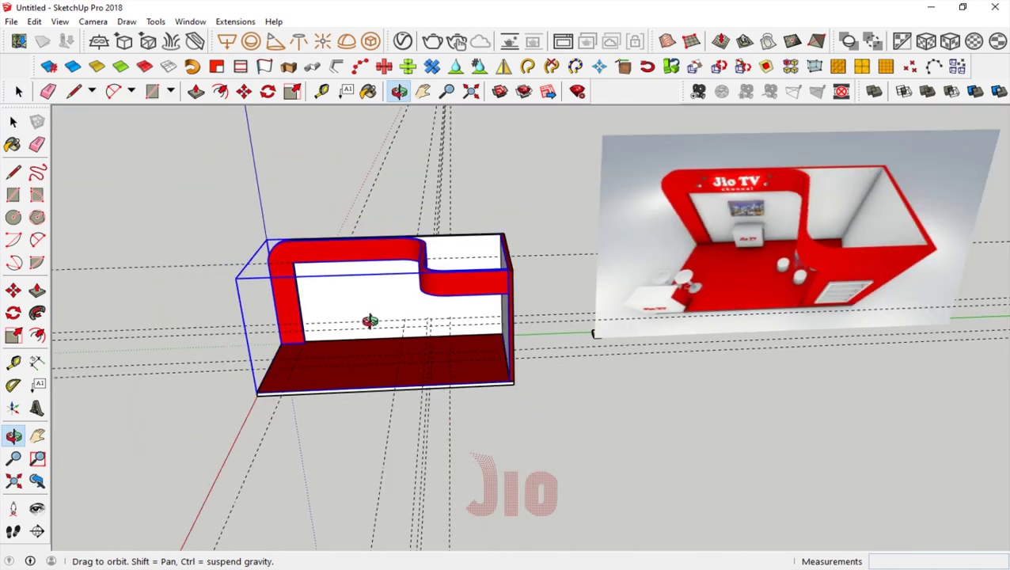
pyautogui.moveTo(357, 308)
pyautogui.mouseDown()
pyautogui.moveTo(447, 295)
pyautogui.moveTo(481, 383)
pyautogui.mouseUp()
pyautogui.scroll(2, 698, 277)
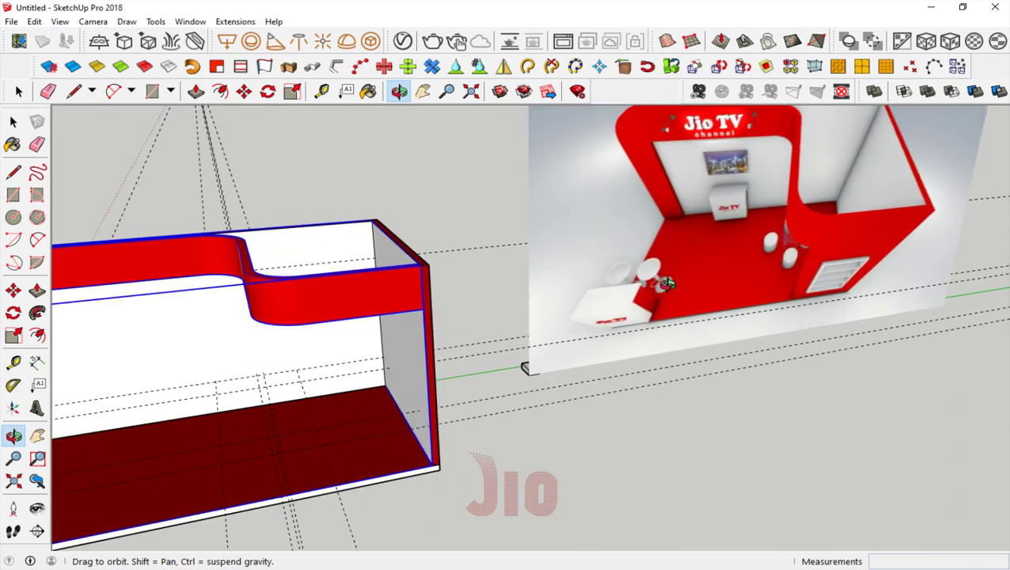
pyautogui.scroll(-2, 735, 155)
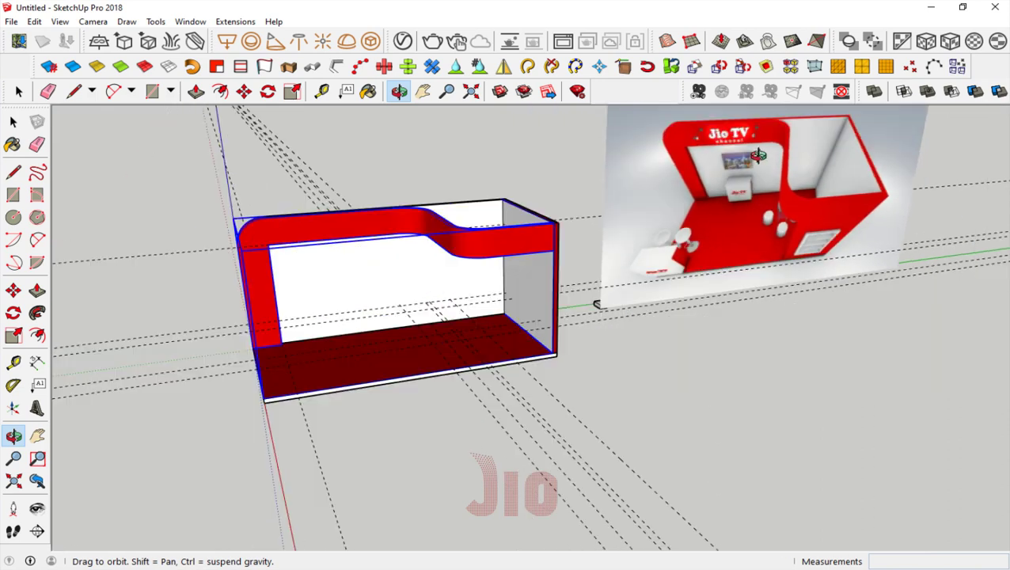
pyautogui.scroll(2, 274, 191)
pyautogui.scroll(3, 320, 212)
pyautogui.click(45, 408)
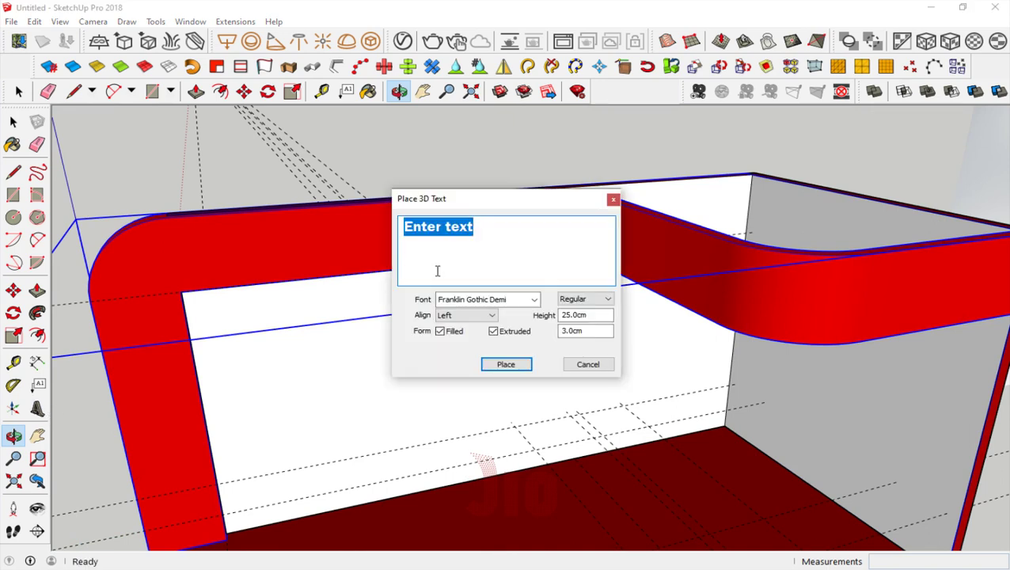
pyautogui.write('Jio TV')
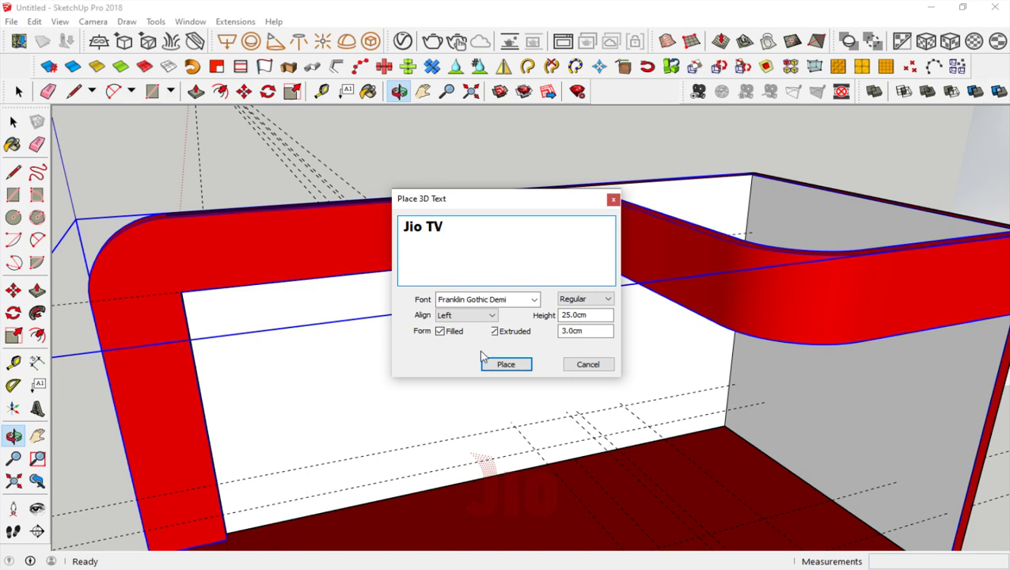
pyautogui.click(485, 361)
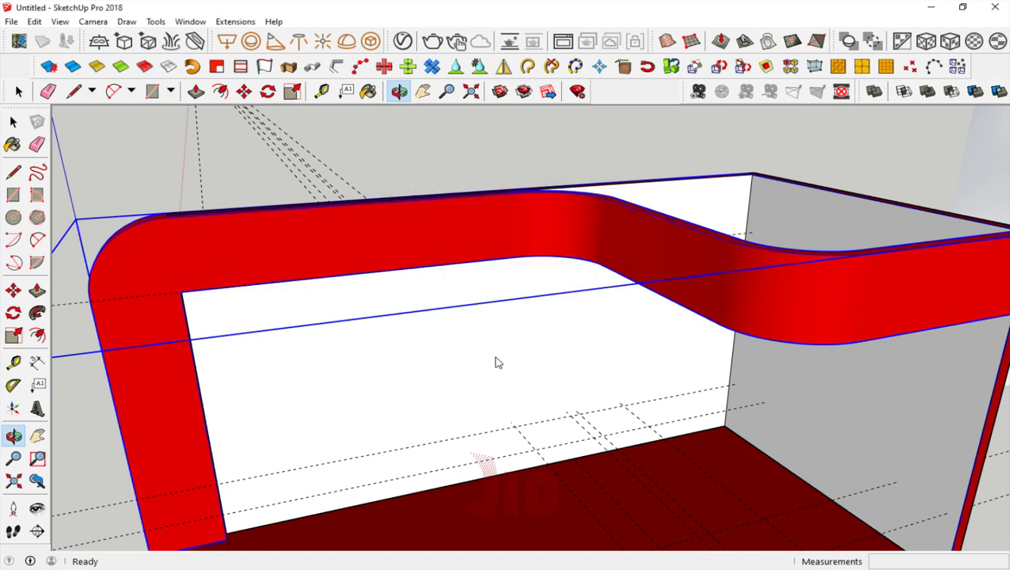
pyautogui.click(309, 256)
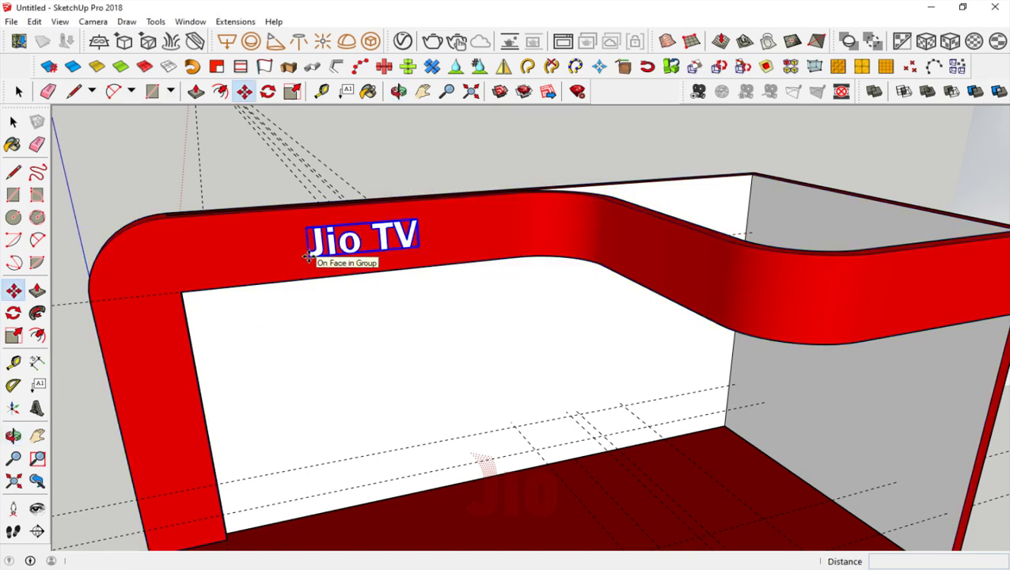
pyautogui.scroll(-3, 345, 241)
# - Drag chair.skp, a counter with stools and table, from File Explorer onto the booth floor
pyautogui.hotkey('alt', 'Tab')
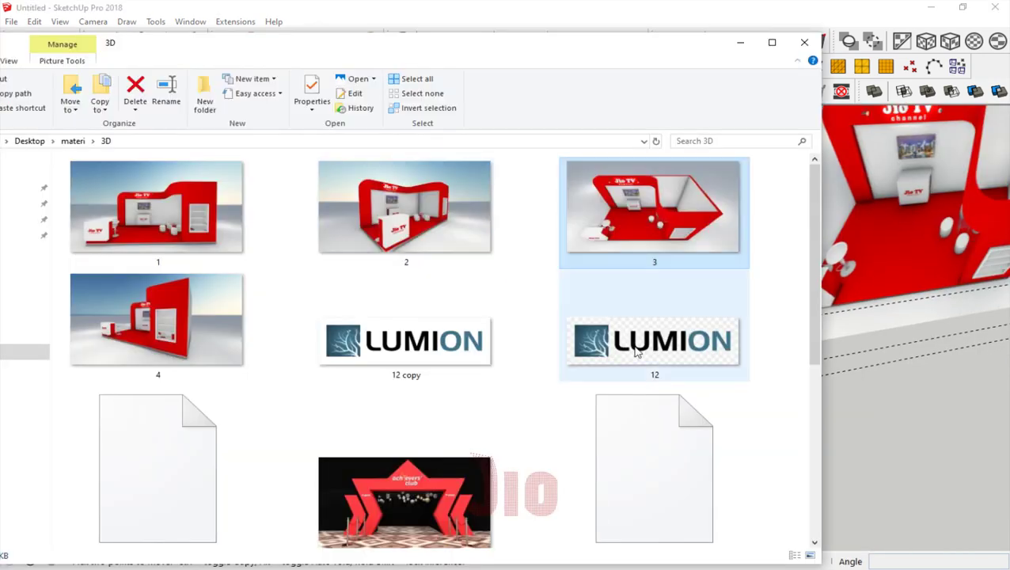
pyautogui.scroll(-3, 555, 317)
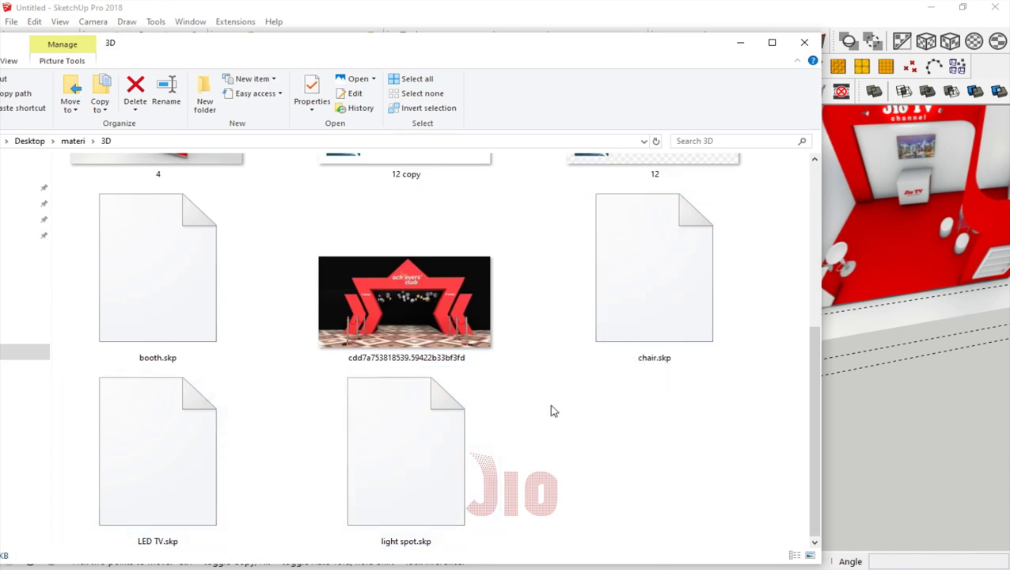
pyautogui.click(664, 325)
pyautogui.moveTo(664, 325); pyautogui.dragTo(423, 553)
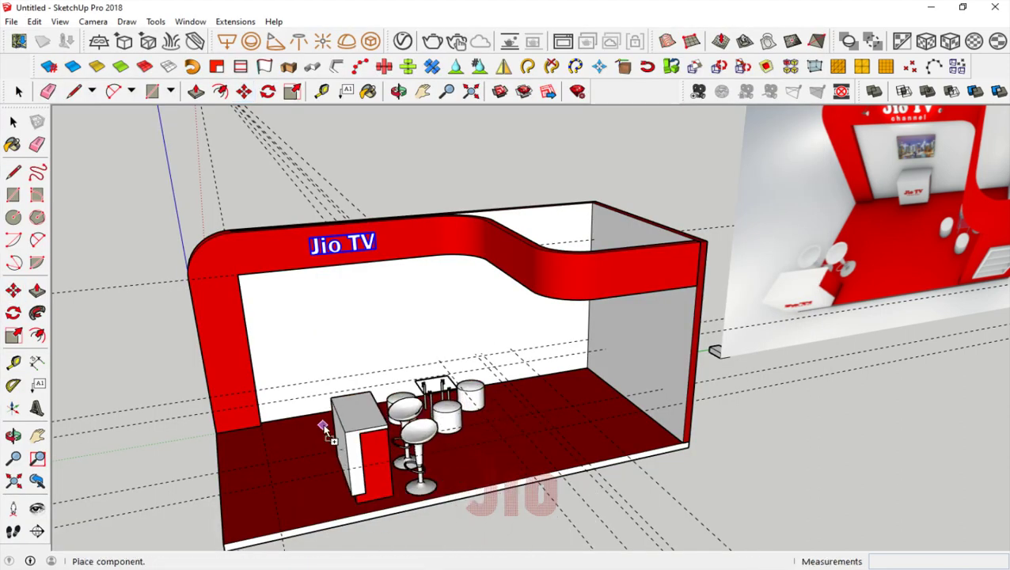
# - Place the chair set on the booth floor and rotate the counter-and-stools set 90°
pyautogui.click(336, 470)
pyautogui.scroll(2, 349, 398)
pyautogui.scroll(2, 349, 399)
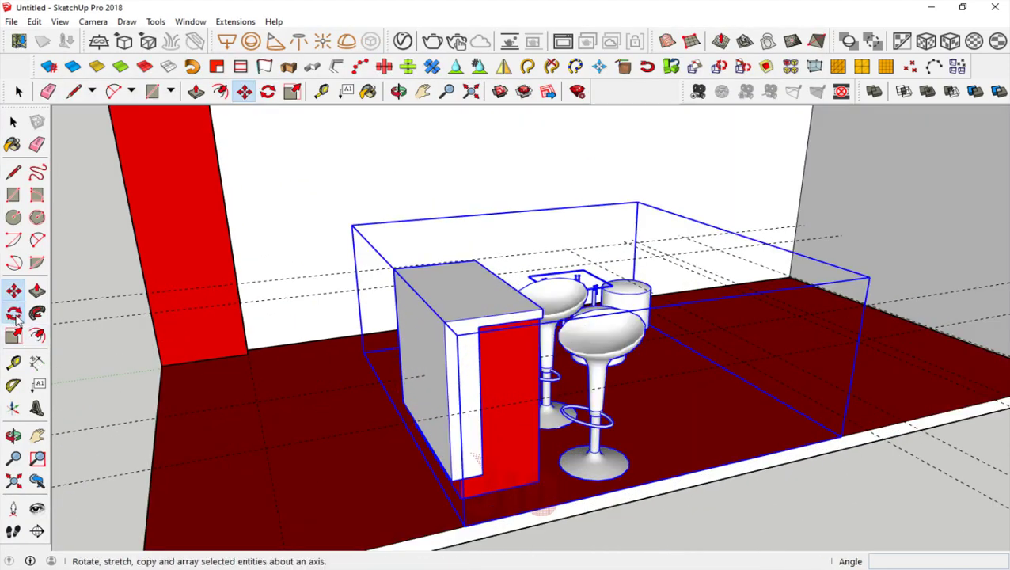
pyautogui.click(13, 314)
pyautogui.click(402, 437)
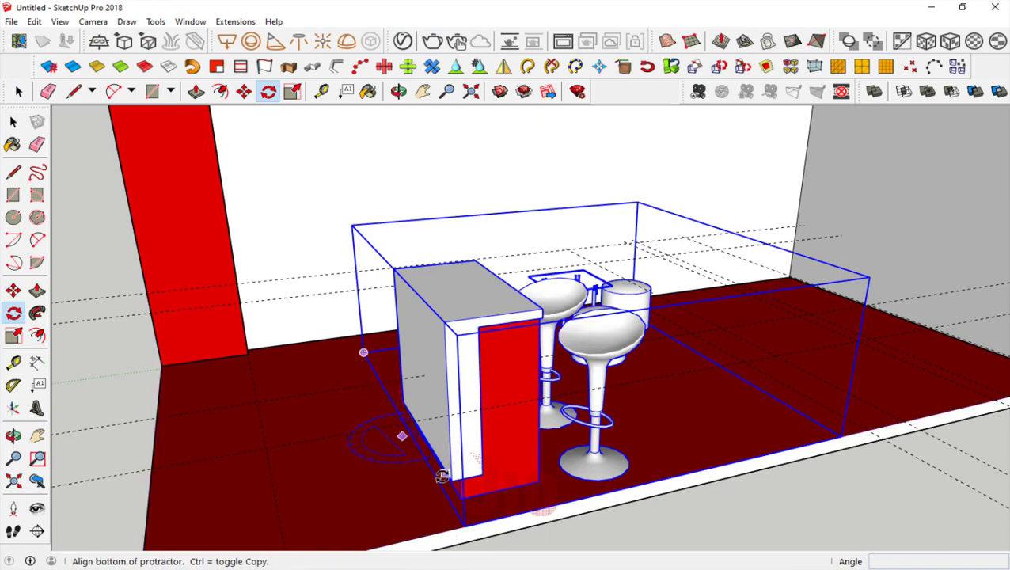
pyautogui.click(436, 498)
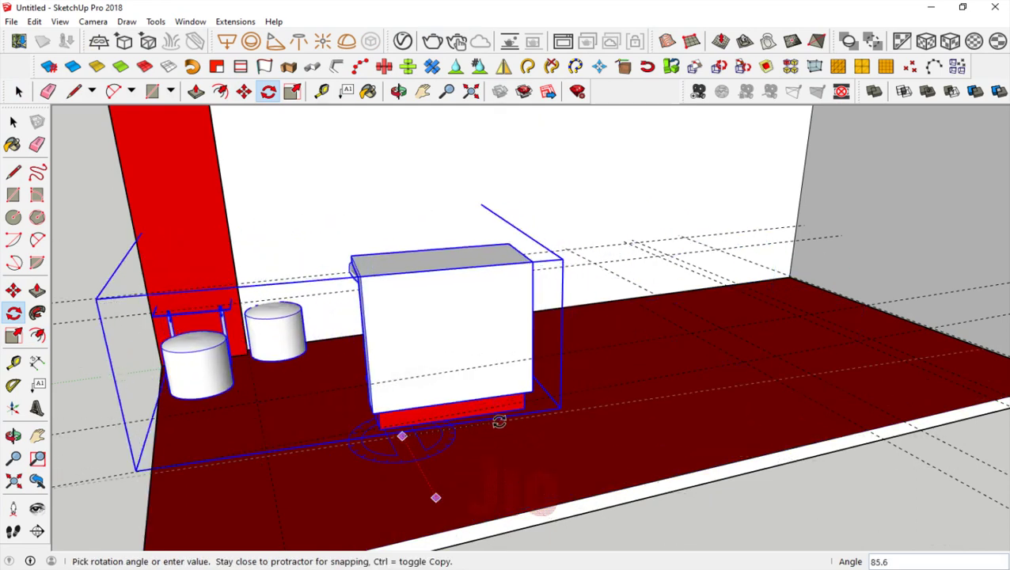
pyautogui.click(501, 420)
# - Move the counter set to the booth's front-left corner
pyautogui.scroll(-4, 475, 396)
pyautogui.scroll(-1, 394, 332)
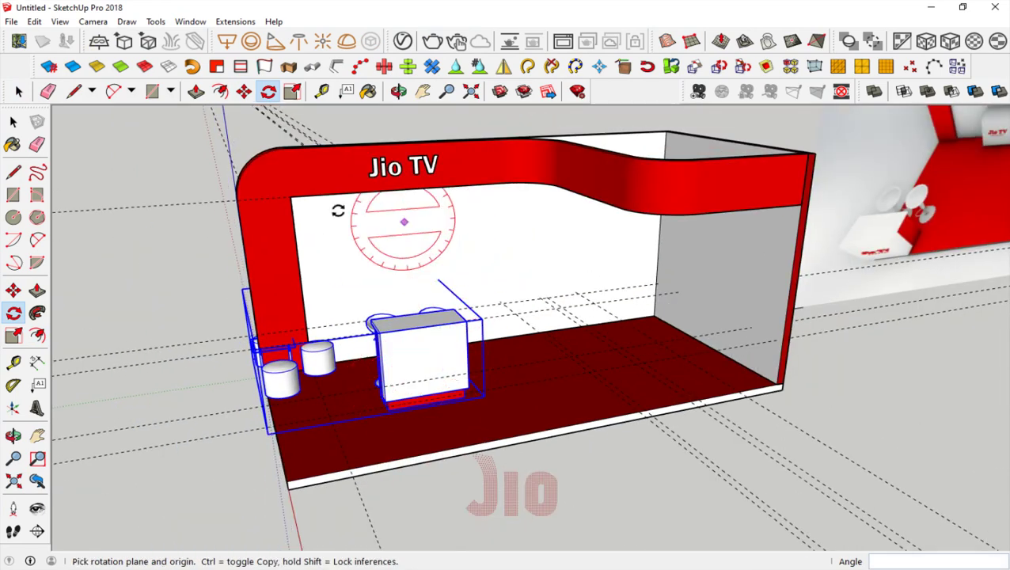
pyautogui.click(13, 291)
pyautogui.scroll(2, 420, 388)
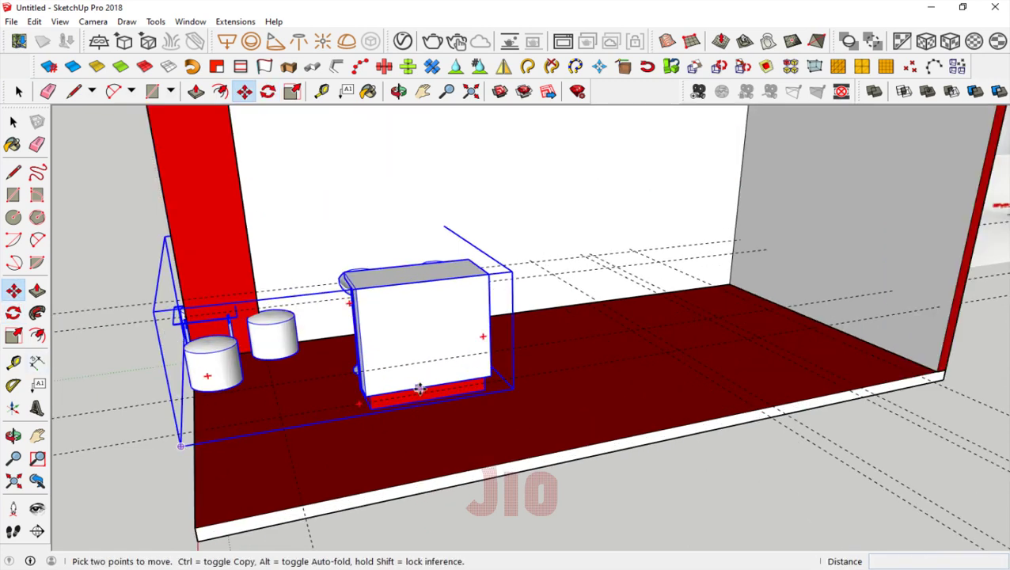
pyautogui.click(425, 383)
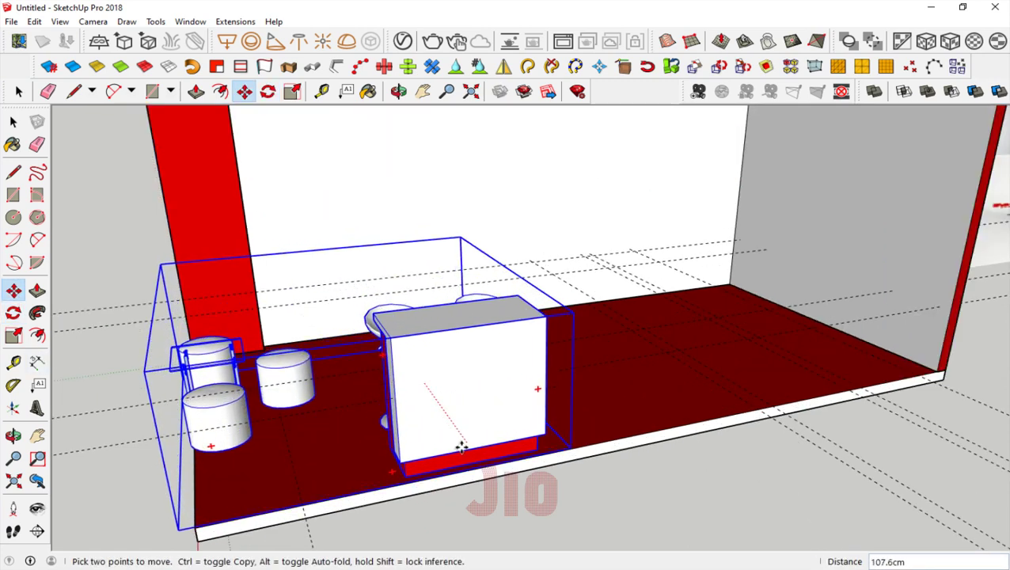
pyautogui.click(198, 526)
pyautogui.scroll(-5, 488, 406)
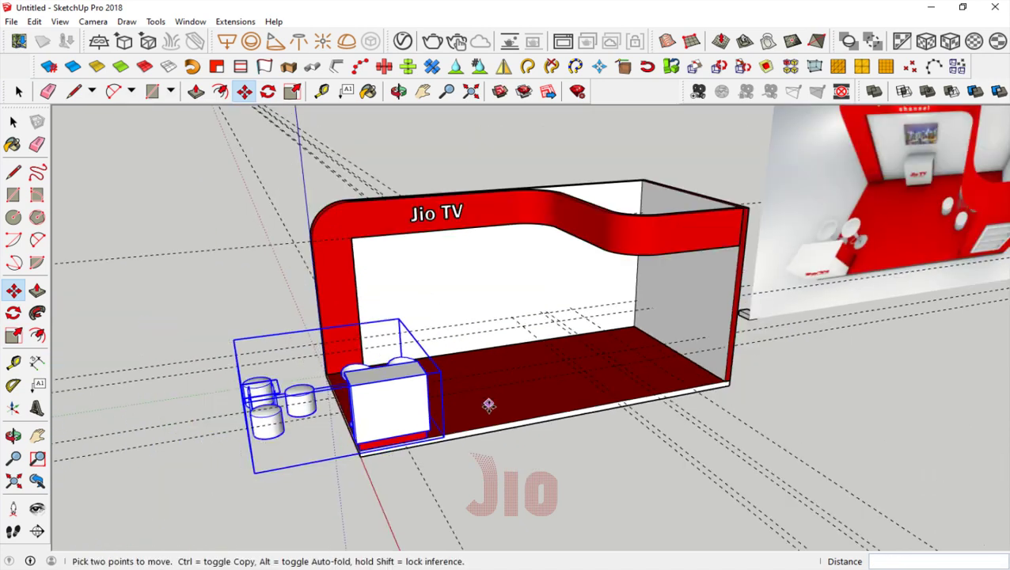
# - Explode the chair component into separate pieces
pyautogui.click(13, 436)
pyautogui.moveTo(237, 443); pyautogui.dragTo(306, 485)
pyautogui.scroll(3, 259, 407)
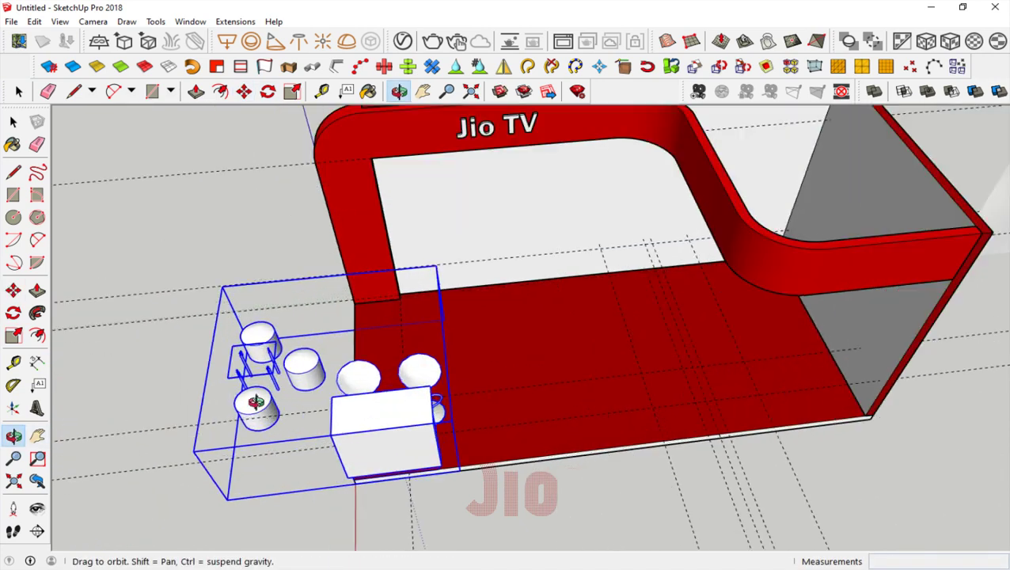
pyautogui.click(13, 121)
pyautogui.rightClick(380, 421)
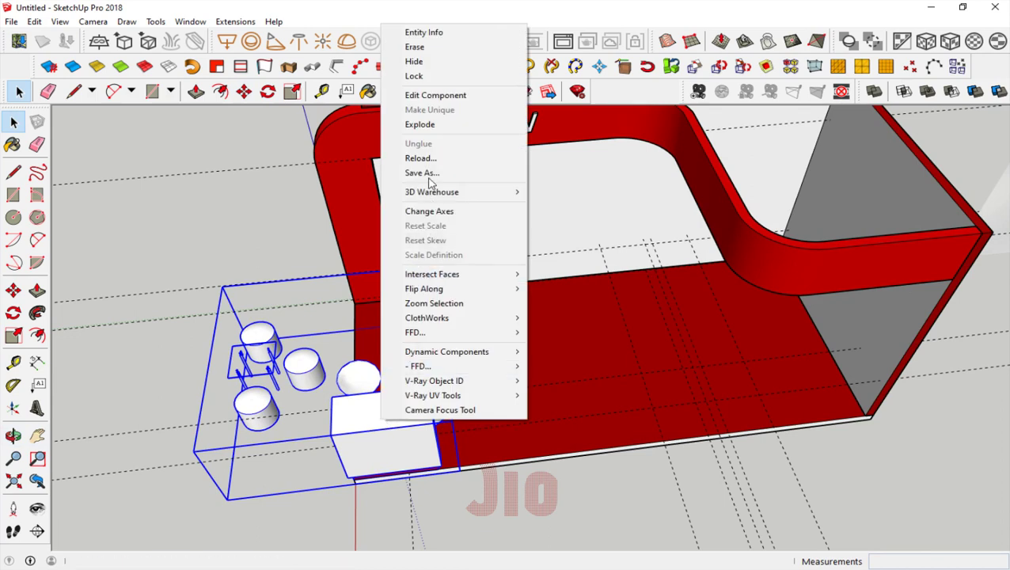
pyautogui.click(419, 125)
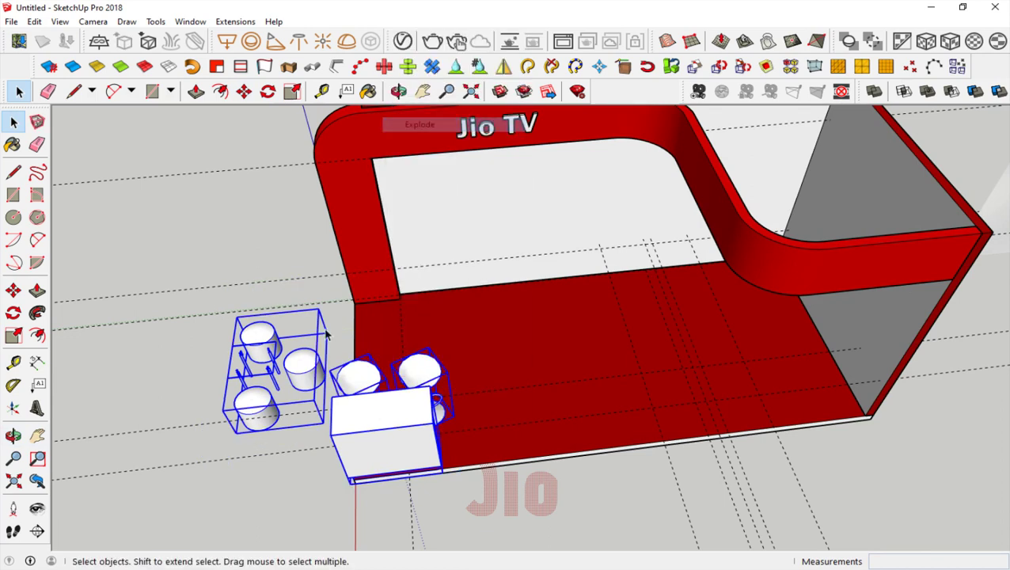
# - Move the table with three stools onto the booth's red floor
pyautogui.click(261, 342)
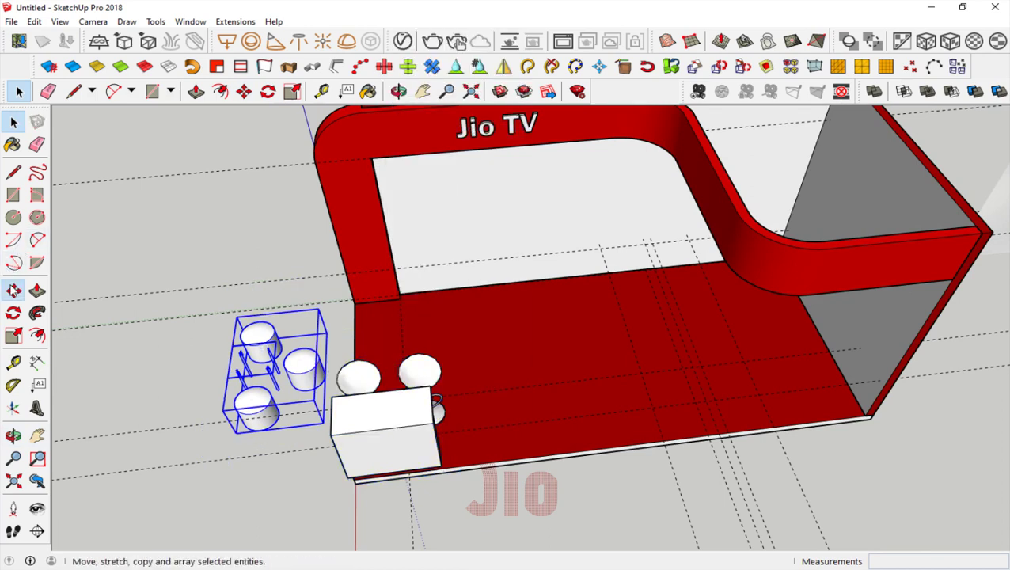
pyautogui.click(13, 291)
pyautogui.click(255, 366)
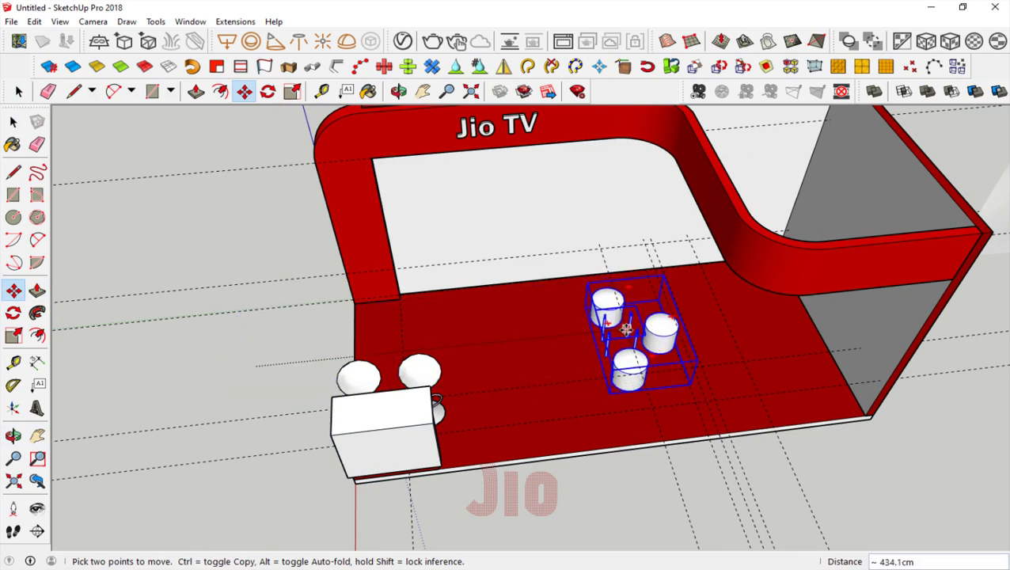
pyautogui.scroll(-5, 626, 335)
pyautogui.scroll(5, 405, 418)
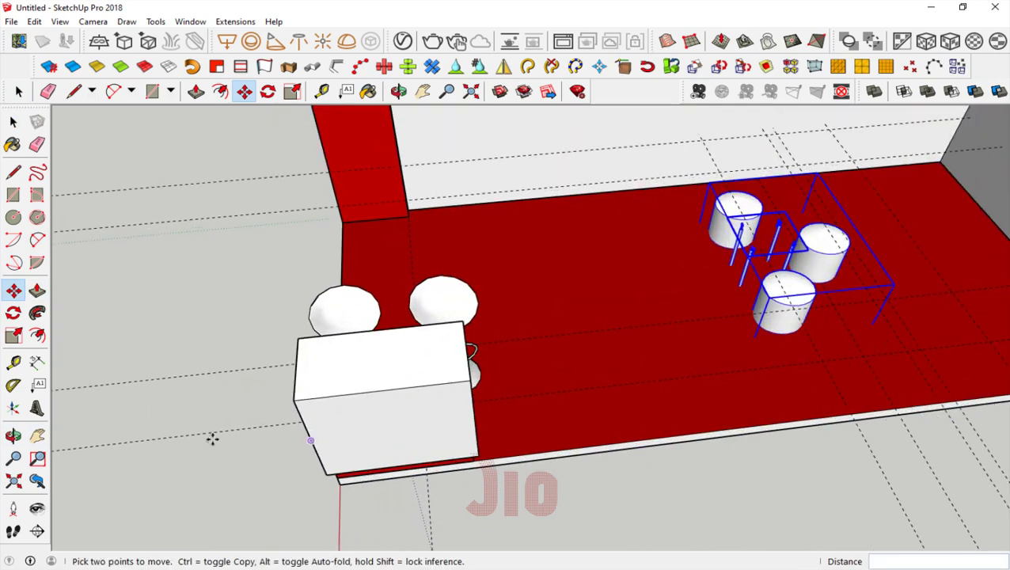
# - From a low front view, select the Jio TV lettering on the header
pyautogui.click(13, 435)
pyautogui.moveTo(412, 357)
pyautogui.mouseDown()
pyautogui.moveTo(428, 176)
pyautogui.moveTo(179, 301)
pyautogui.mouseUp()
pyautogui.scroll(3, 178, 301)
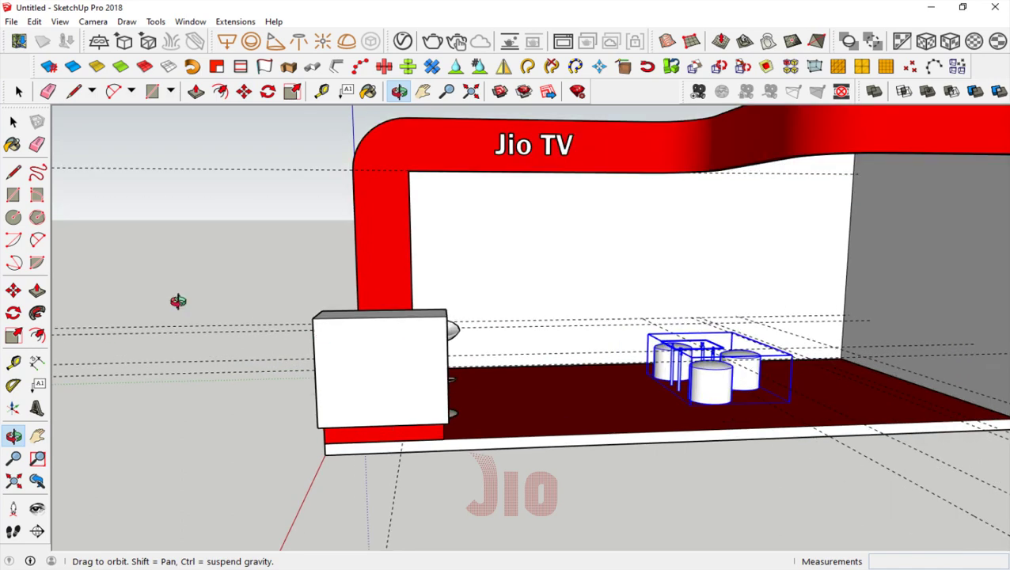
pyautogui.click(13, 121)
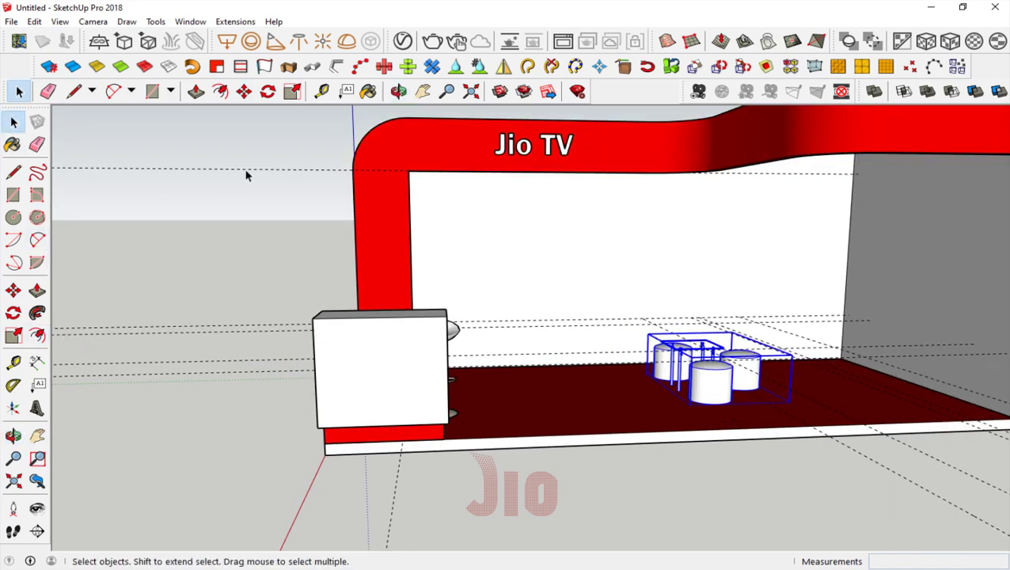
pyautogui.click(516, 152)
pyautogui.click(14, 291)
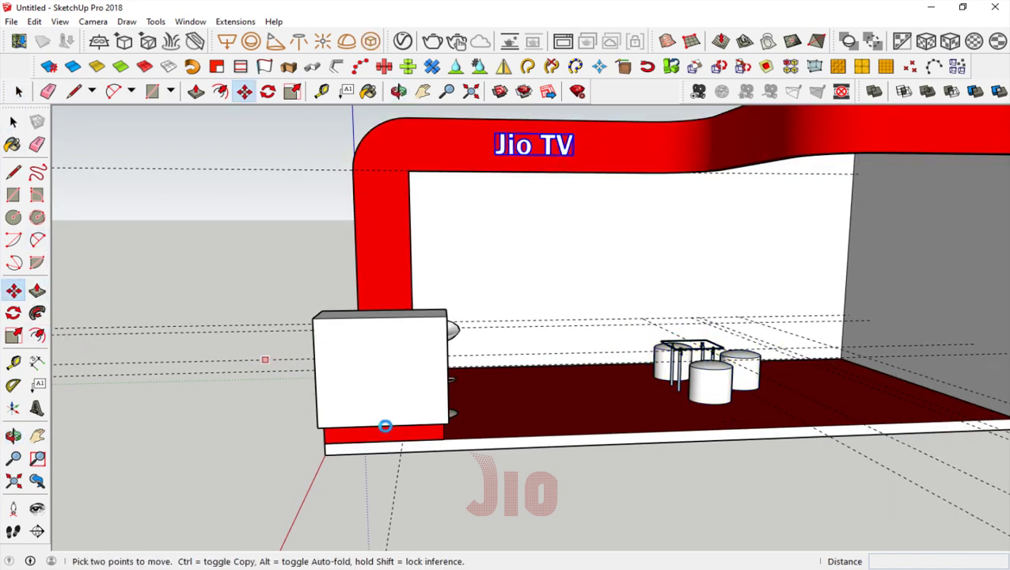
# - Paste a copy of the Jio TV lettering onto the counter front and paint it red
pyautogui.hotkey('ctrl', 'c')
pyautogui.hotkey('ctrl', 'v')
pyautogui.click(333, 388)
pyautogui.scroll(2, 317, 387)
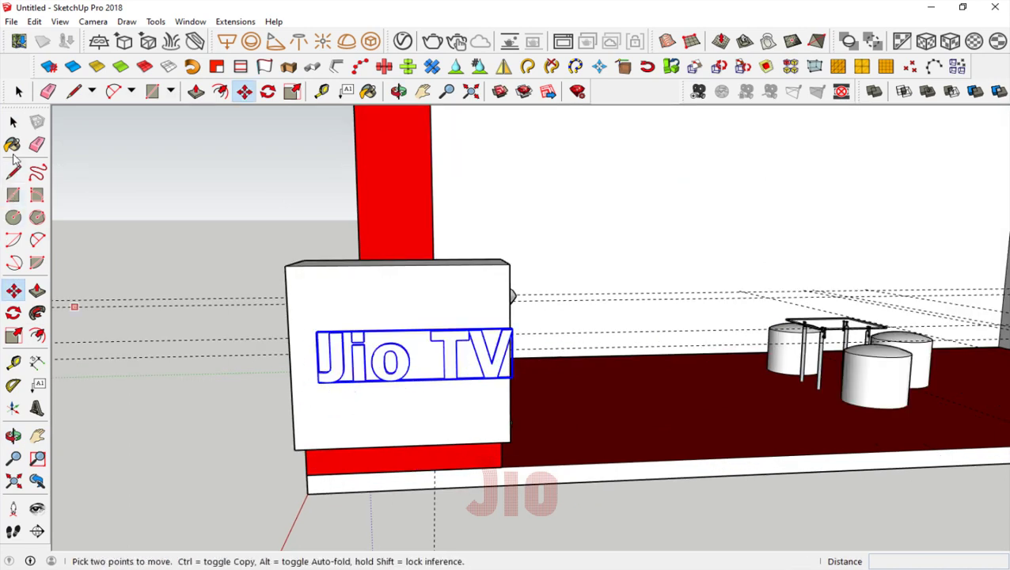
pyautogui.click(12, 145)
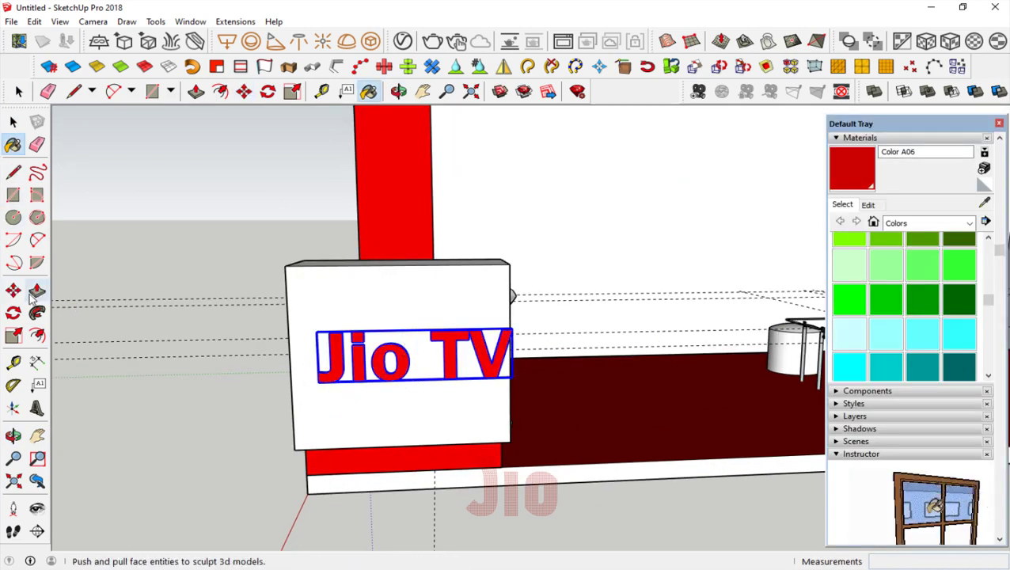
# - Scale the counter lettering to 0.59 and centre it on the counter front
pyautogui.click(14, 337)
pyautogui.moveTo(511, 331); pyautogui.dragTo(436, 351)
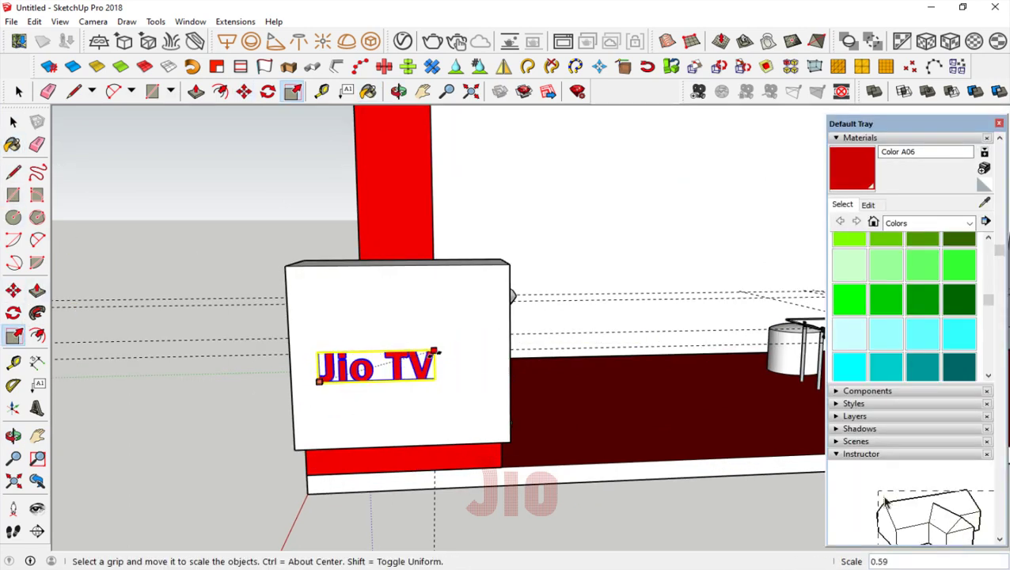
pyautogui.click(14, 292)
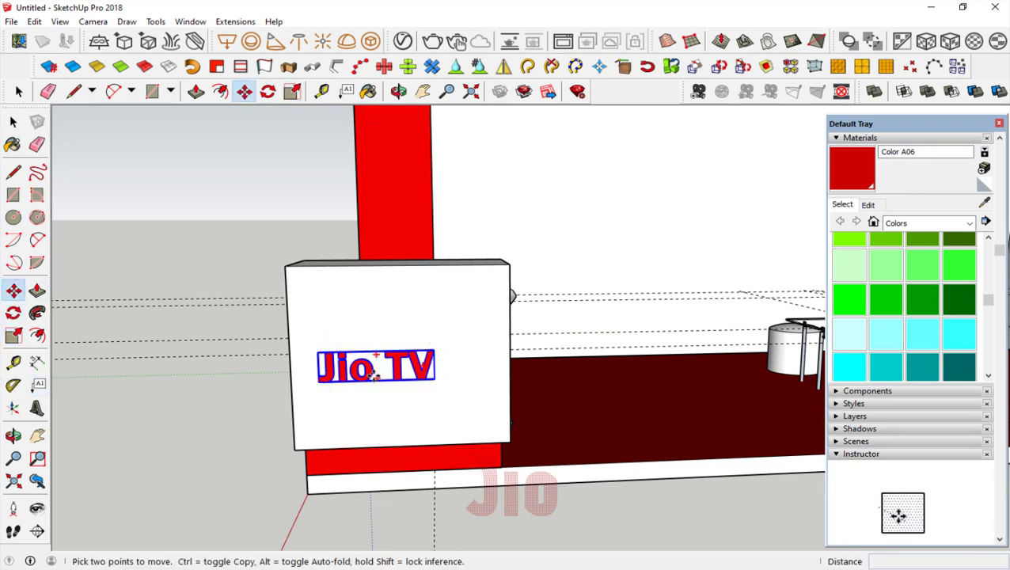
pyautogui.click(388, 361)
pyautogui.click(396, 361)
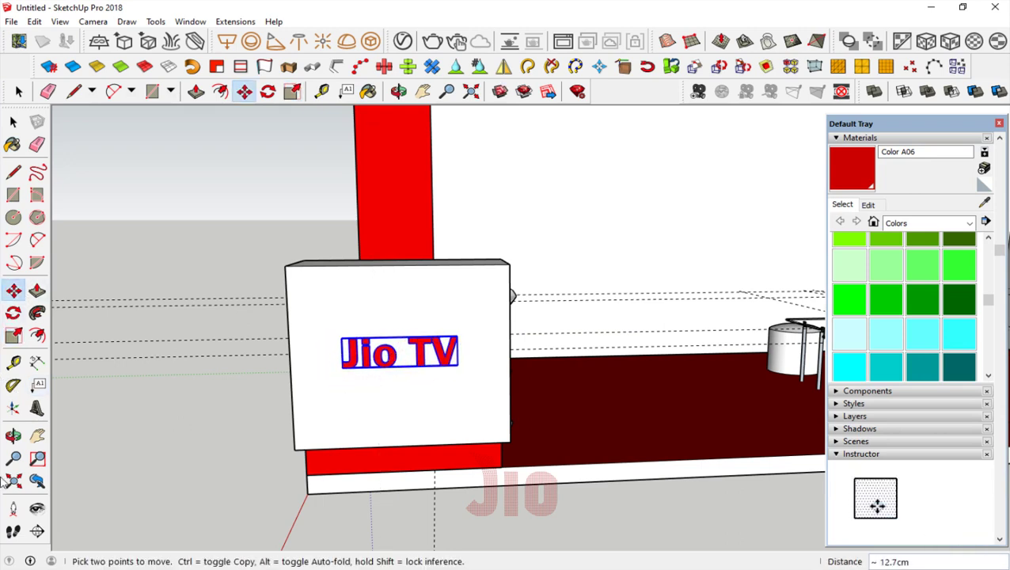
# - Bring the LED TV.skp model into the scene
pyautogui.click(13, 436)
pyautogui.moveTo(322, 540)
pyautogui.mouseDown()
pyautogui.moveTo(444, 314)
pyautogui.moveTo(526, 205)
pyautogui.moveTo(431, 386)
pyautogui.moveTo(583, 378)
pyautogui.moveTo(527, 362)
pyautogui.moveTo(478, 461)
pyautogui.mouseUp()
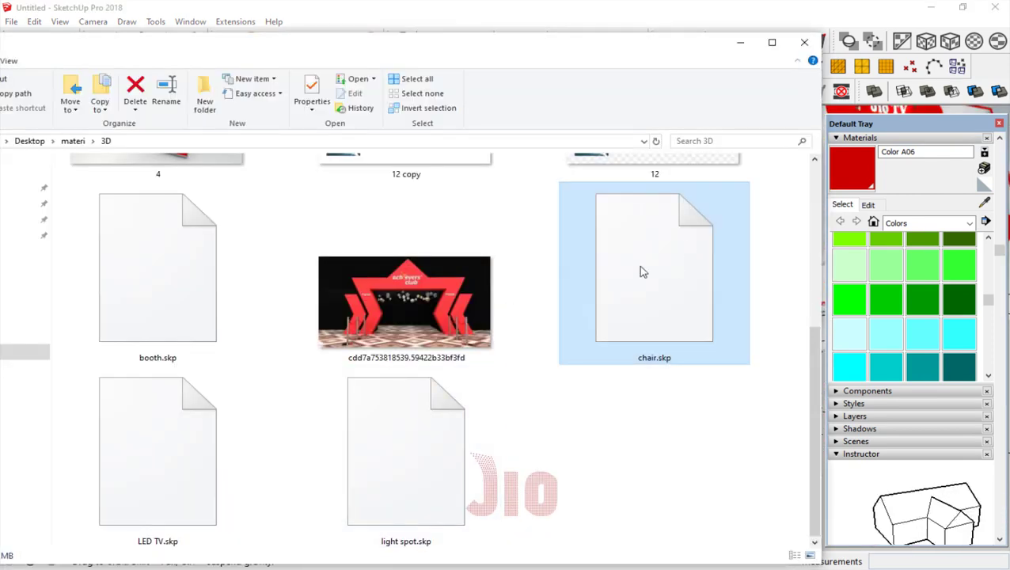
pyautogui.moveTo(243, 487); pyautogui.dragTo(434, 545)
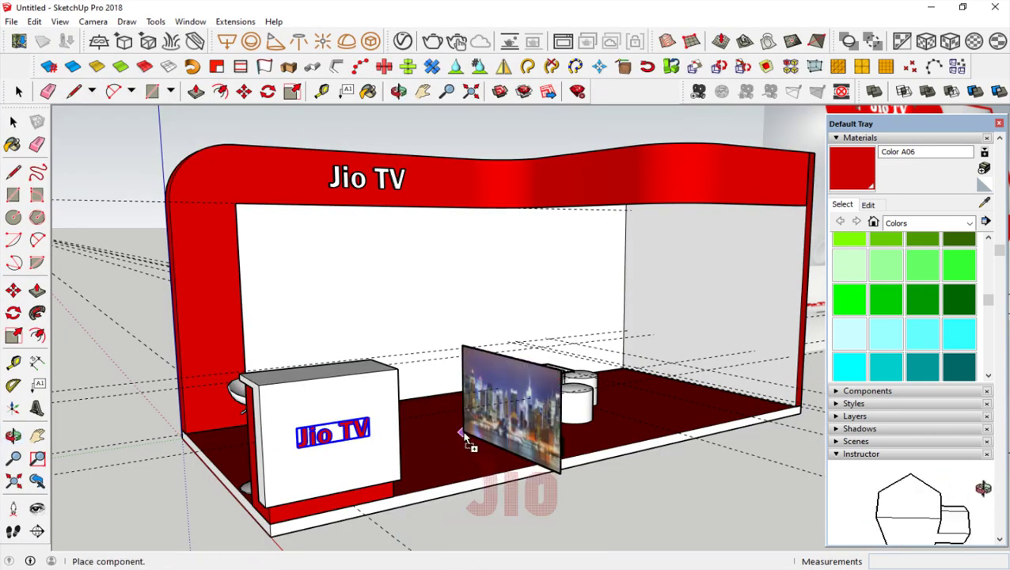
# - Place the LED TV on the booth floor and scale it to 0.64
pyautogui.click(469, 443)
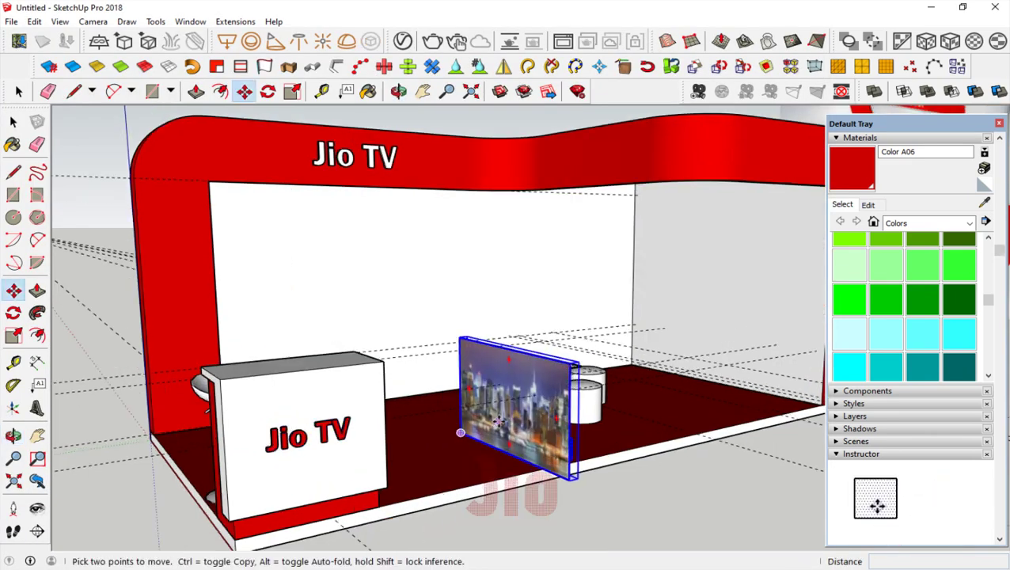
pyautogui.scroll(3, 507, 411)
pyautogui.click(12, 336)
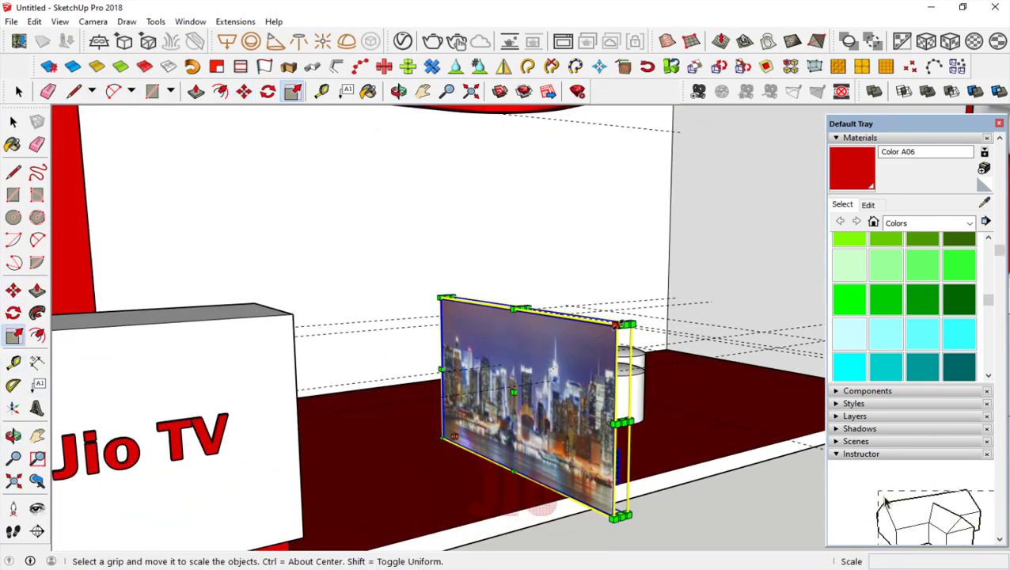
pyautogui.moveTo(617, 324); pyautogui.dragTo(548, 372)
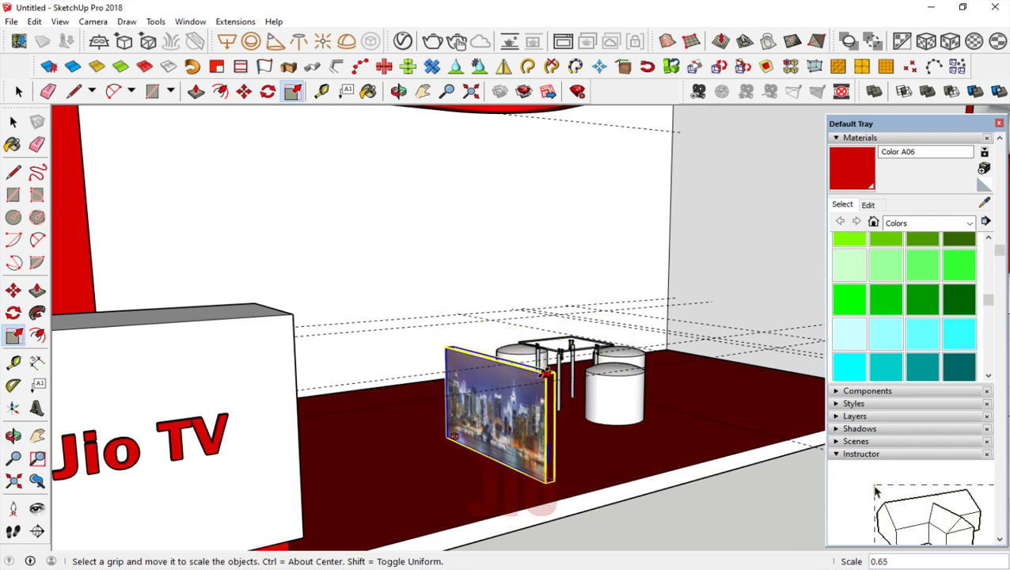
# - Rotate the TV 92° so it faces the front of the booth
pyautogui.click(14, 437)
pyautogui.moveTo(317, 396); pyautogui.dragTo(495, 379)
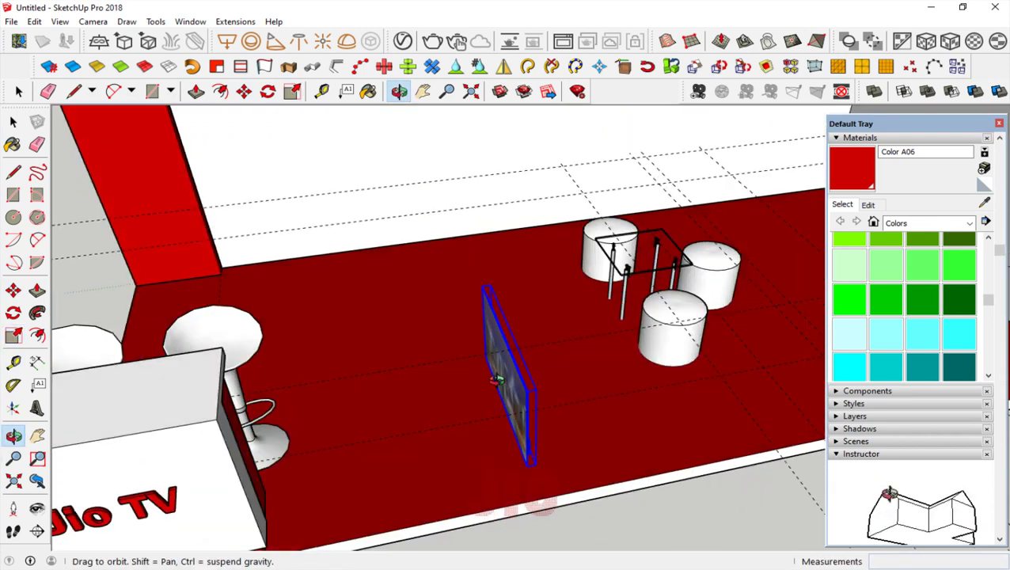
pyautogui.click(13, 312)
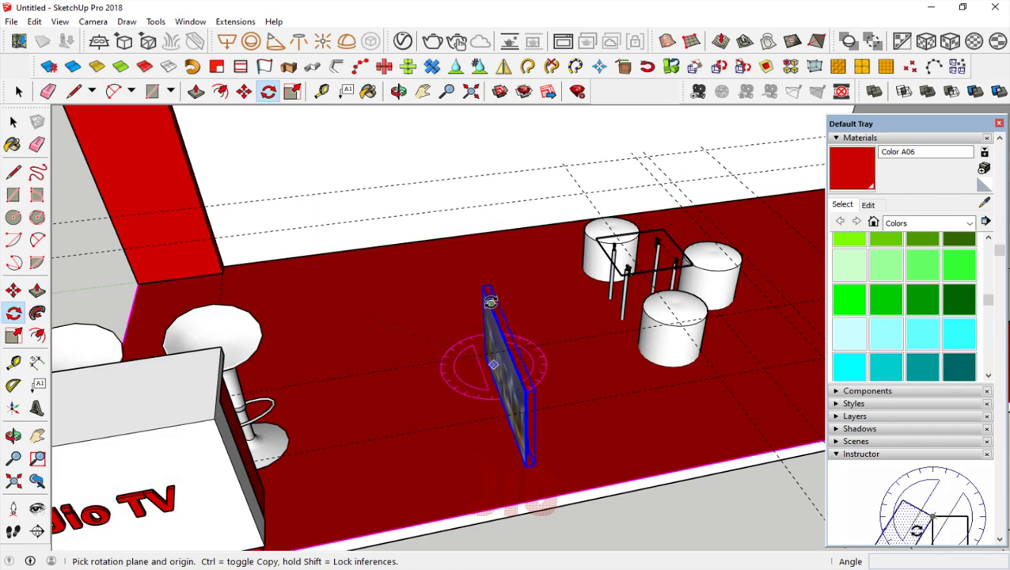
pyautogui.moveTo(481, 285); pyautogui.dragTo(537, 377)
pyautogui.click(527, 393)
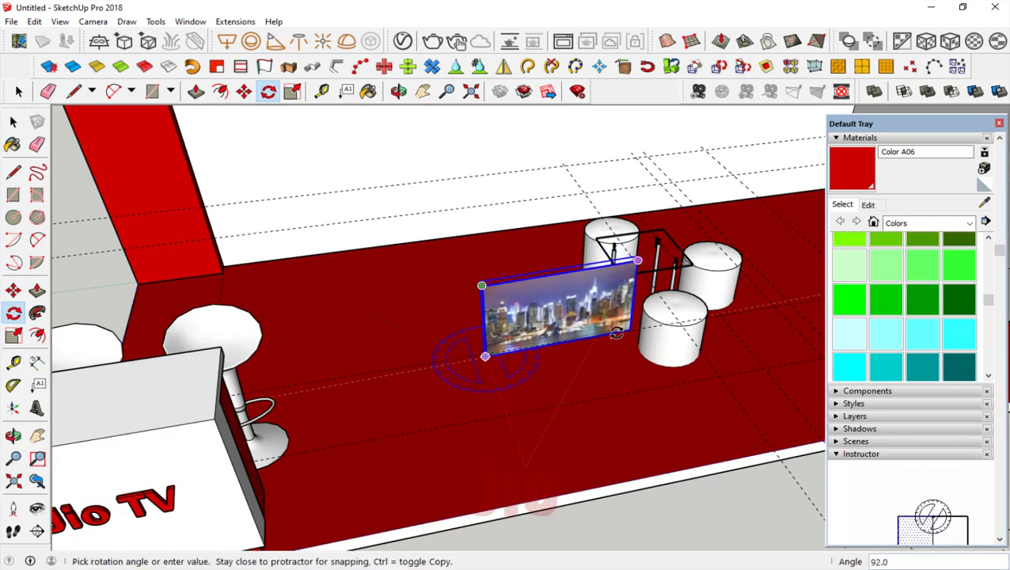
pyautogui.click(626, 317)
# - Cut the TV and paste it onto the white back wall
pyautogui.moveTo(356, 364); pyautogui.dragTo(113, 370, button='middle')
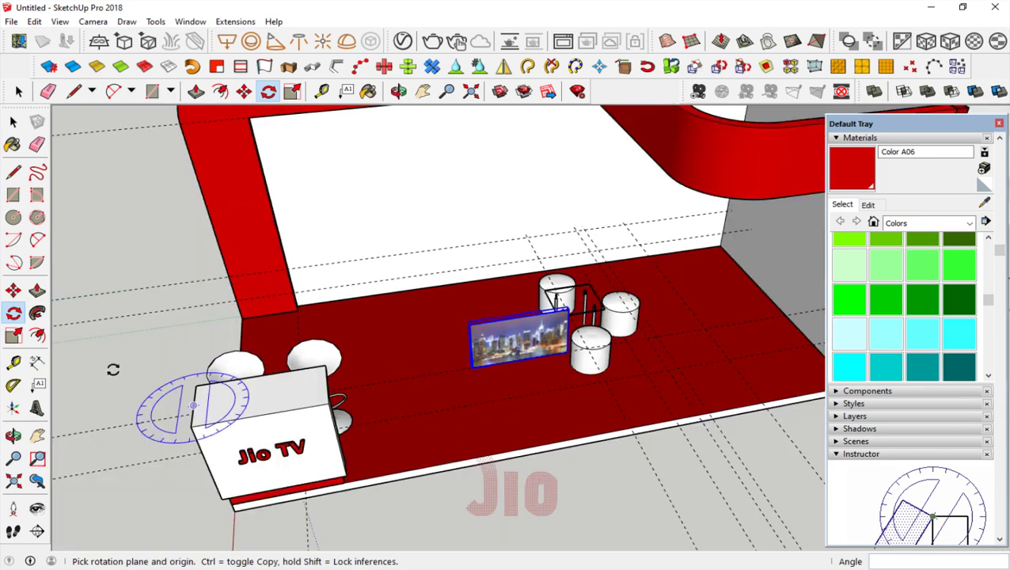
pyautogui.click(13, 291)
pyautogui.hotkey('ctrl', 'x')
pyautogui.hotkey('ctrl', 'v')
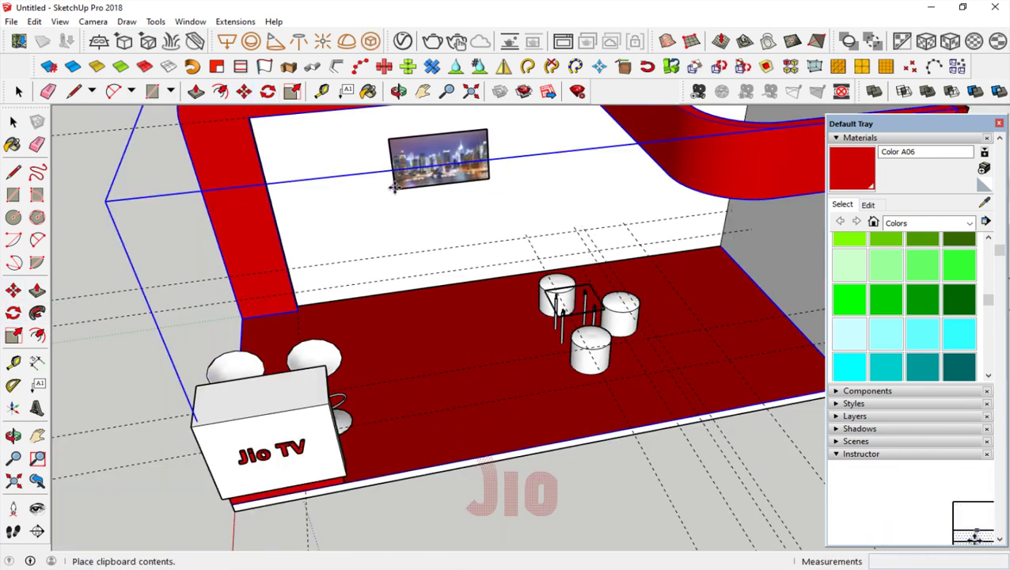
pyautogui.click(366, 188)
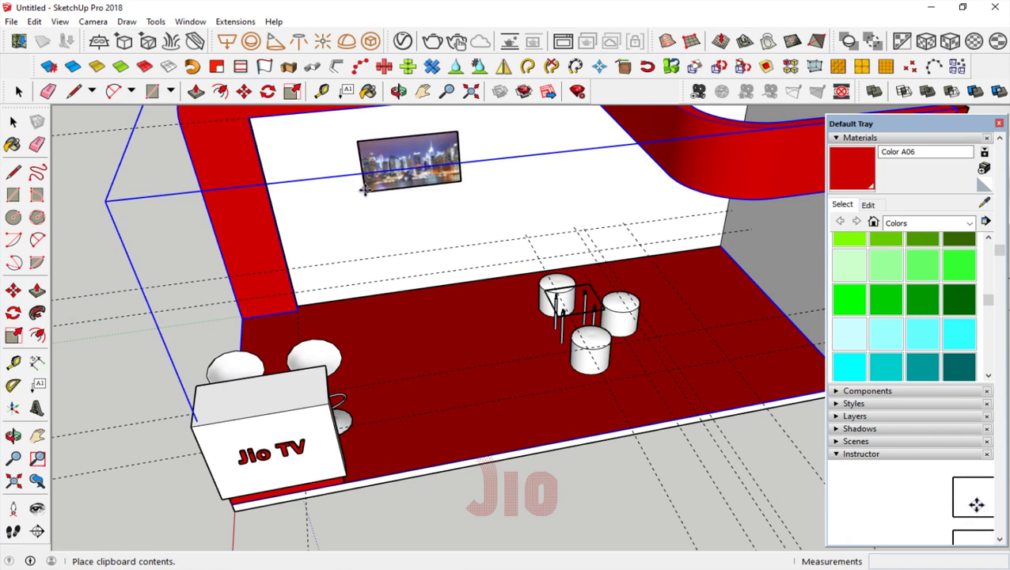
# - Copy the Jio TV counter and set the copy against the back wall below the TV
pyautogui.click(13, 123)
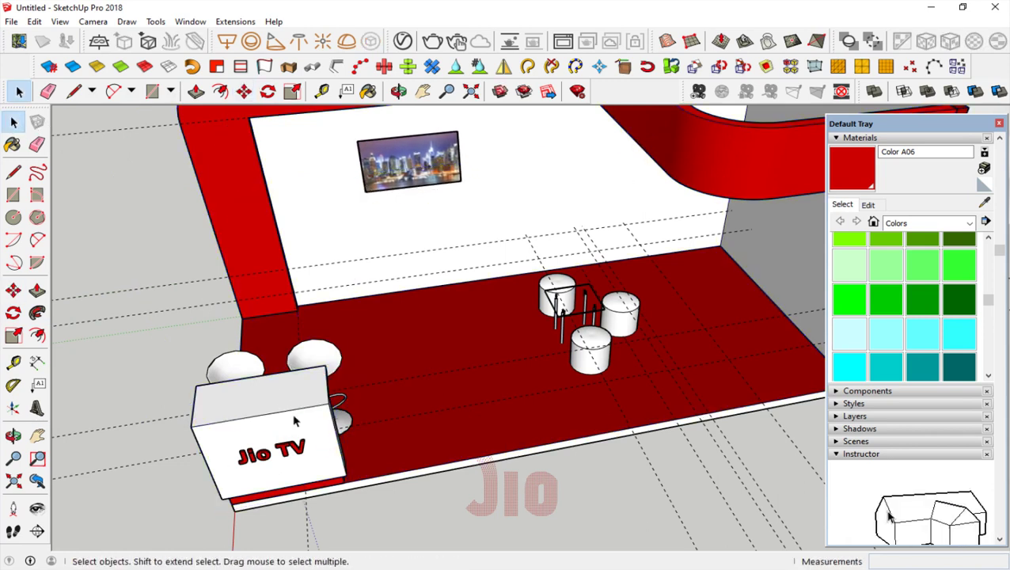
pyautogui.click(290, 427)
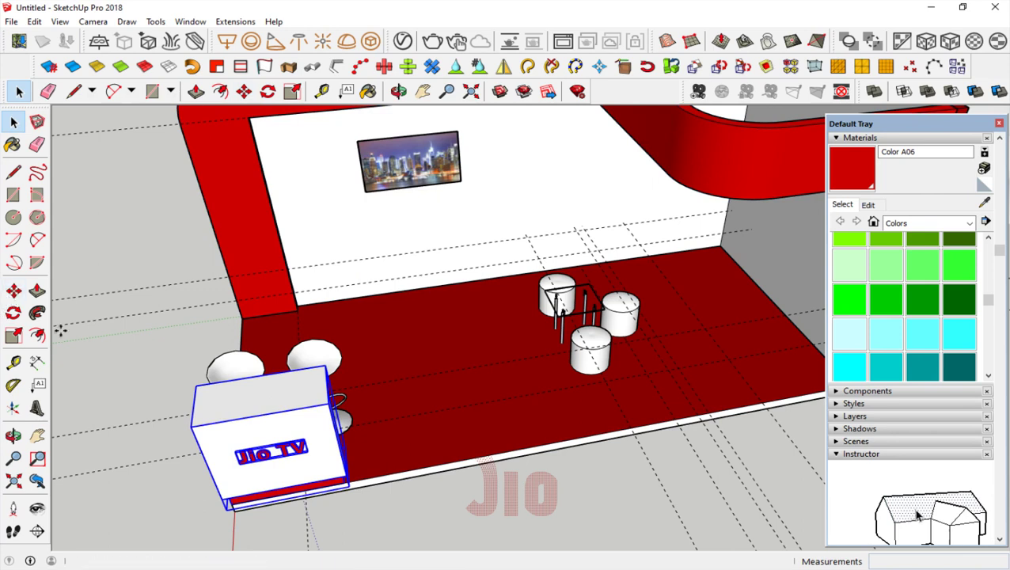
pyautogui.press('m')
pyautogui.click(300, 466)
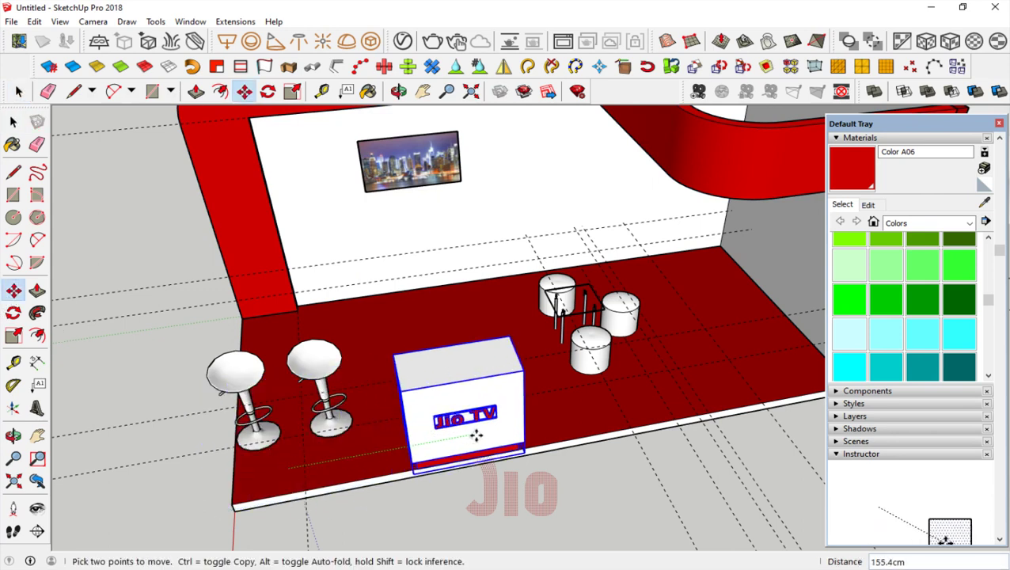
pyautogui.press('ctrl')
pyautogui.click(476, 437)
pyautogui.click(476, 437)
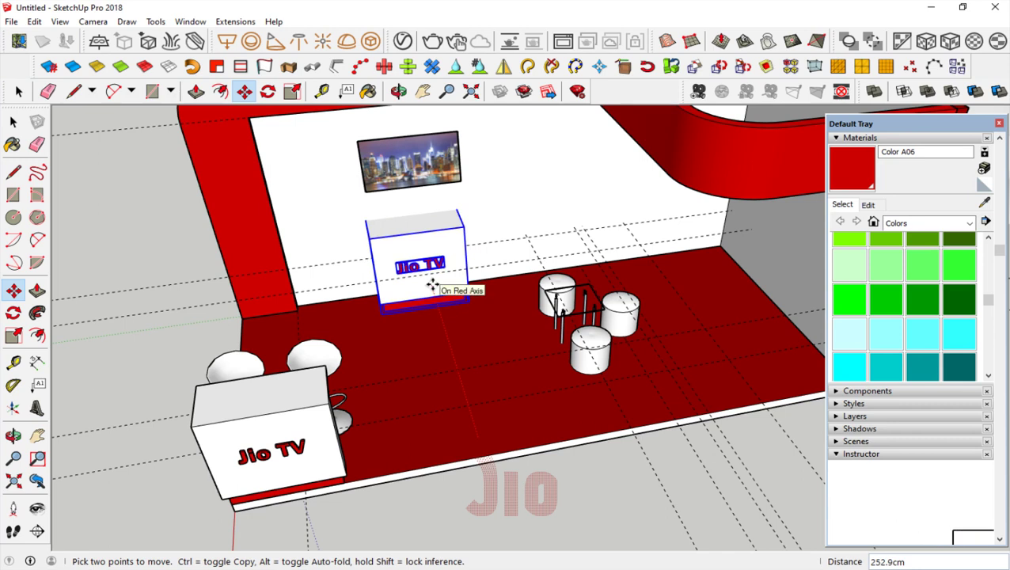
pyautogui.click(433, 285)
# - From a frontal view, select the TV picture and start moving it, zooming to check placement
pyautogui.press('o')
pyautogui.moveTo(372, 269); pyautogui.dragTo(425, 268)
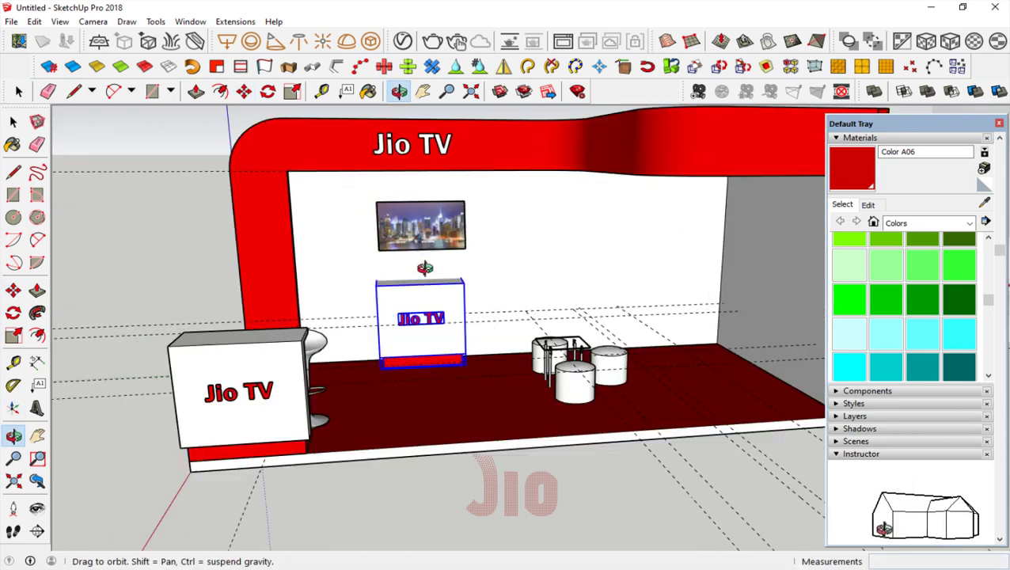
pyautogui.scroll(3, 425, 268)
pyautogui.click(13, 121)
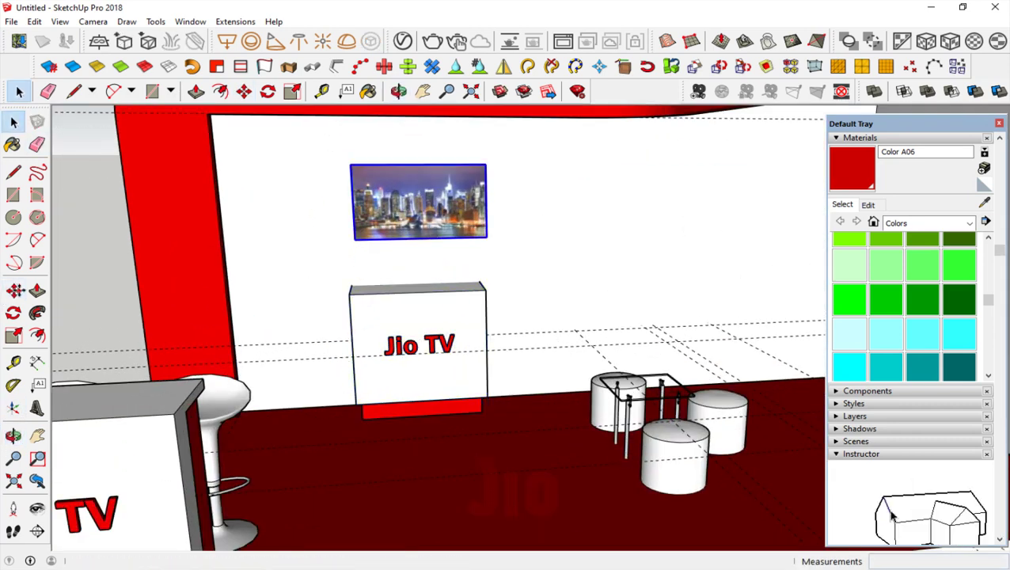
pyautogui.press('m')
pyautogui.scroll(3, 420, 206)
pyautogui.scroll(1, 420, 206)
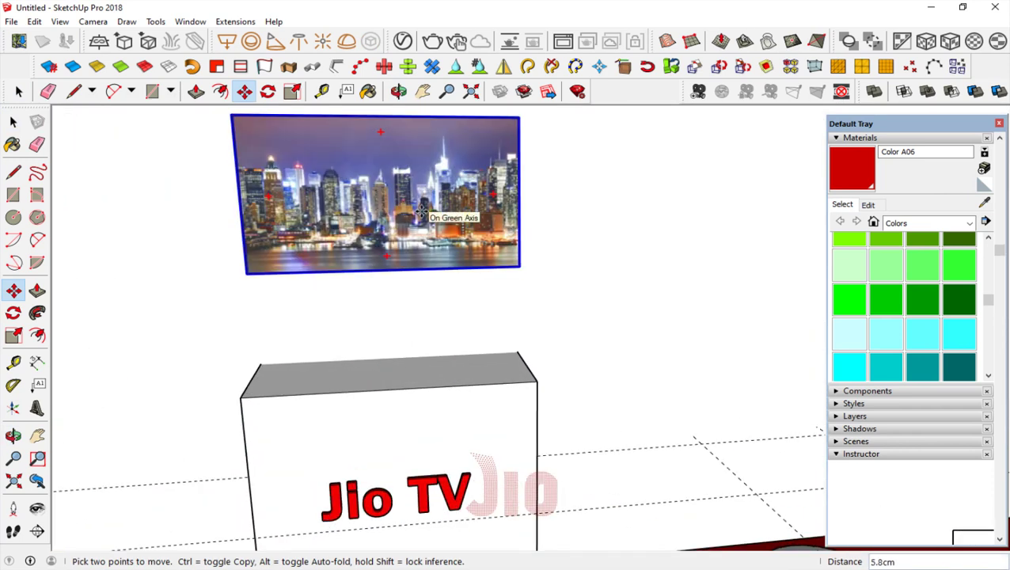
pyautogui.scroll(-5, 421, 213)
pyautogui.scroll(-3, 332, 253)
pyautogui.scroll(5, 798, 287)
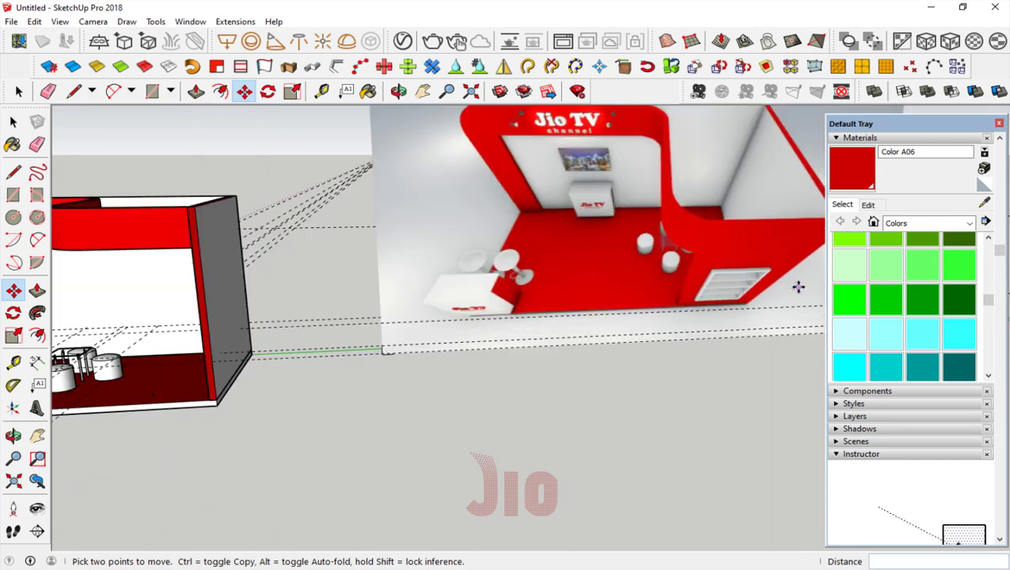
pyautogui.scroll(2, 727, 275)
pyautogui.scroll(2, 726, 276)
pyautogui.scroll(-3, 745, 271)
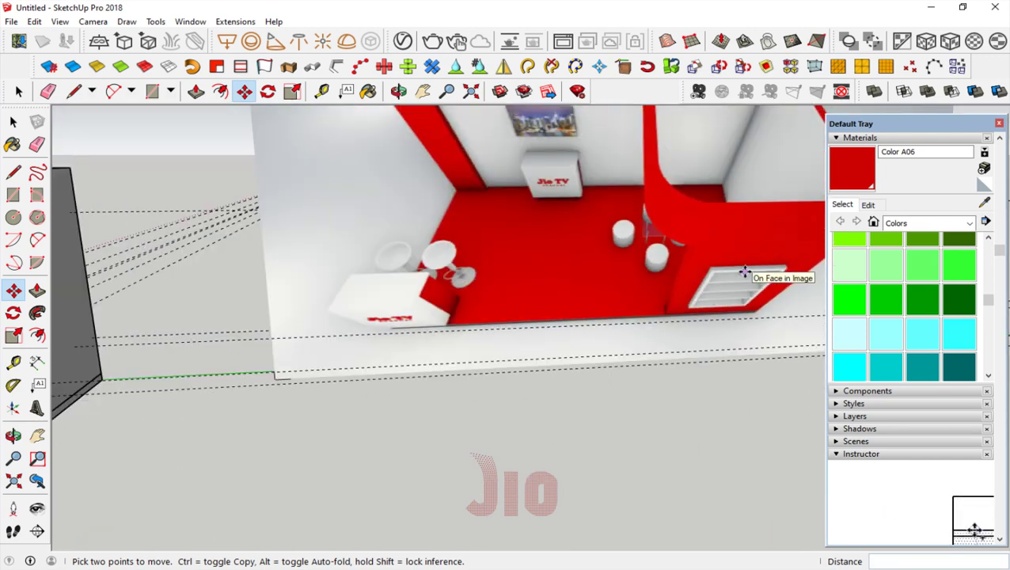
pyautogui.scroll(-2, 745, 274)
pyautogui.scroll(3, 316, 320)
pyautogui.scroll(2, 317, 333)
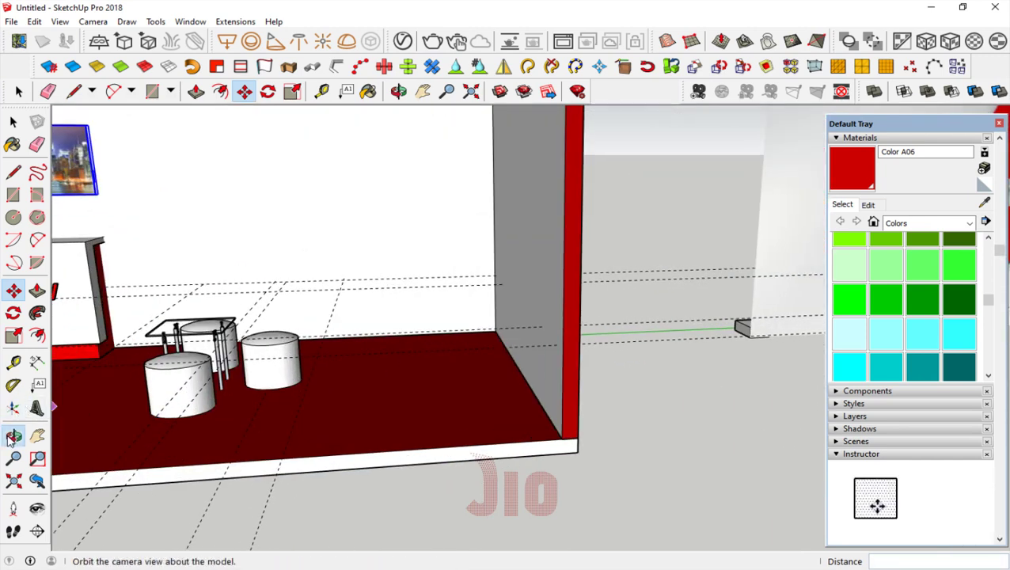
# - Draw a thin base strip along the floor's front-right edge
pyautogui.click(13, 436)
pyautogui.moveTo(277, 439)
pyautogui.mouseDown()
pyautogui.moveTo(377, 439)
pyautogui.moveTo(492, 408)
pyautogui.moveTo(487, 453)
pyautogui.mouseUp()
pyautogui.press('r')
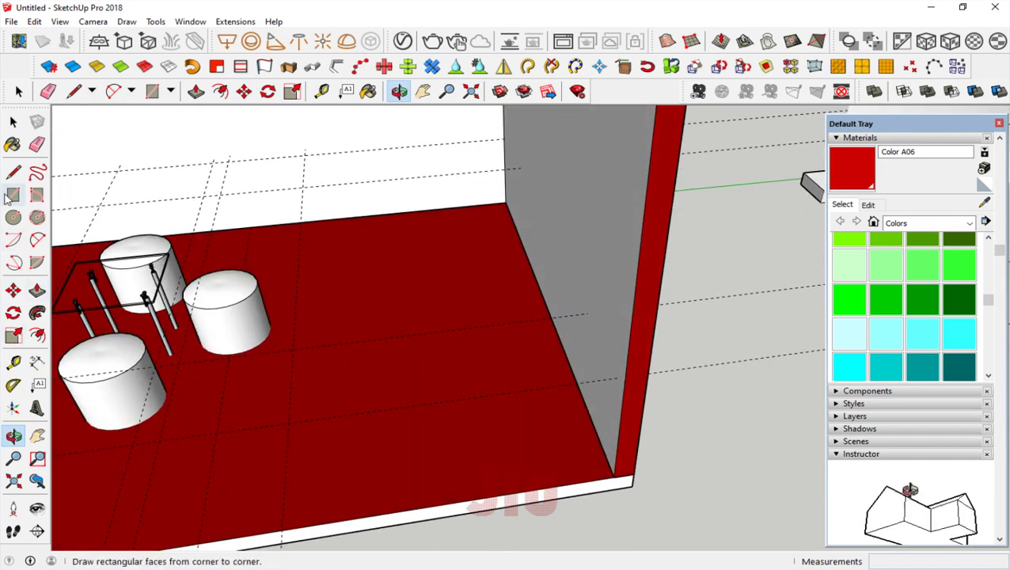
pyautogui.press('l')
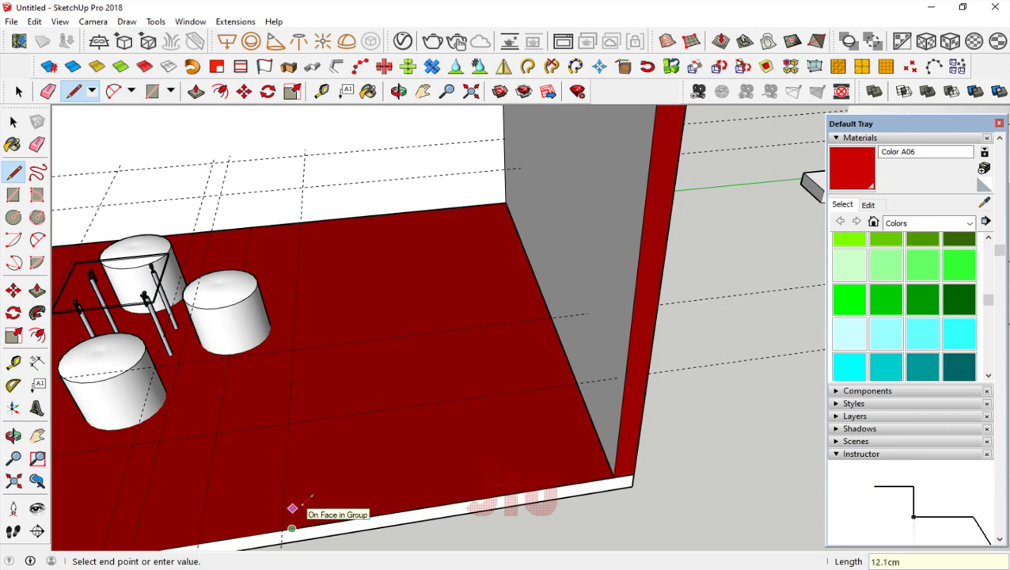
pyautogui.click(608, 464)
pyautogui.scroll(-2, 514, 479)
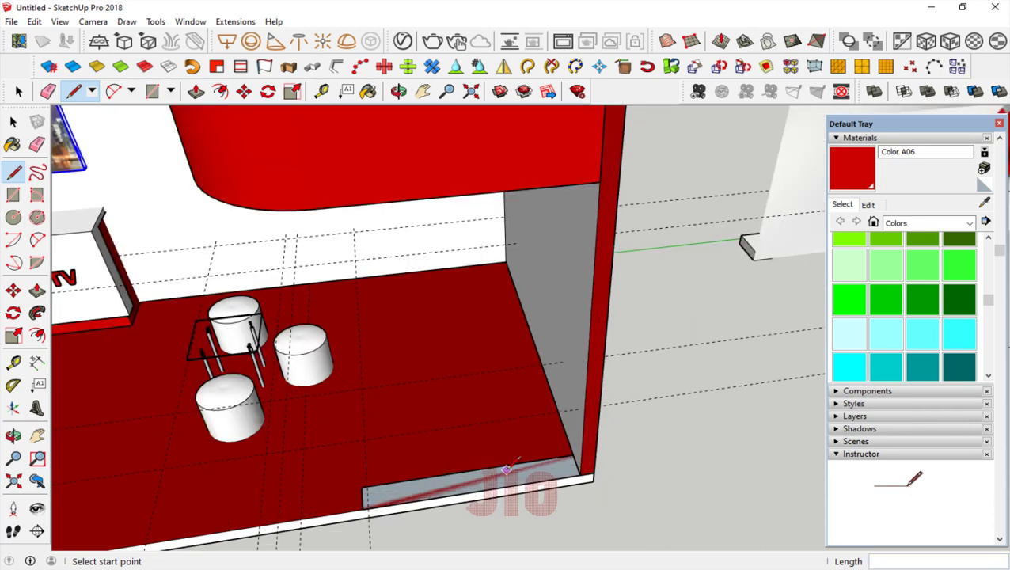
pyautogui.scroll(-2, 515, 480)
# - Raise the strip into a 240 cm wall and paint it red
pyautogui.press('p')
pyautogui.click(513, 480)
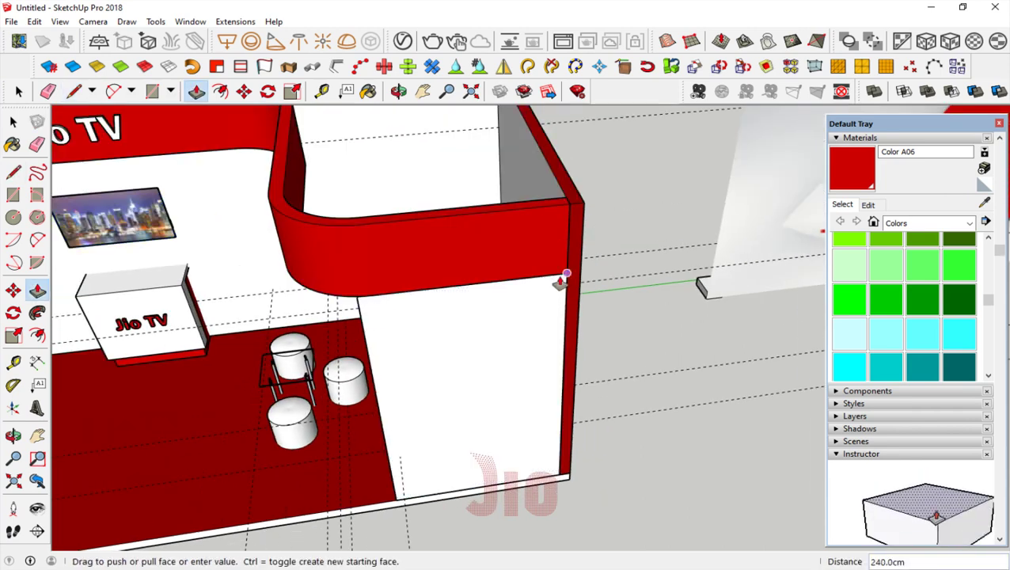
pyautogui.press('b')
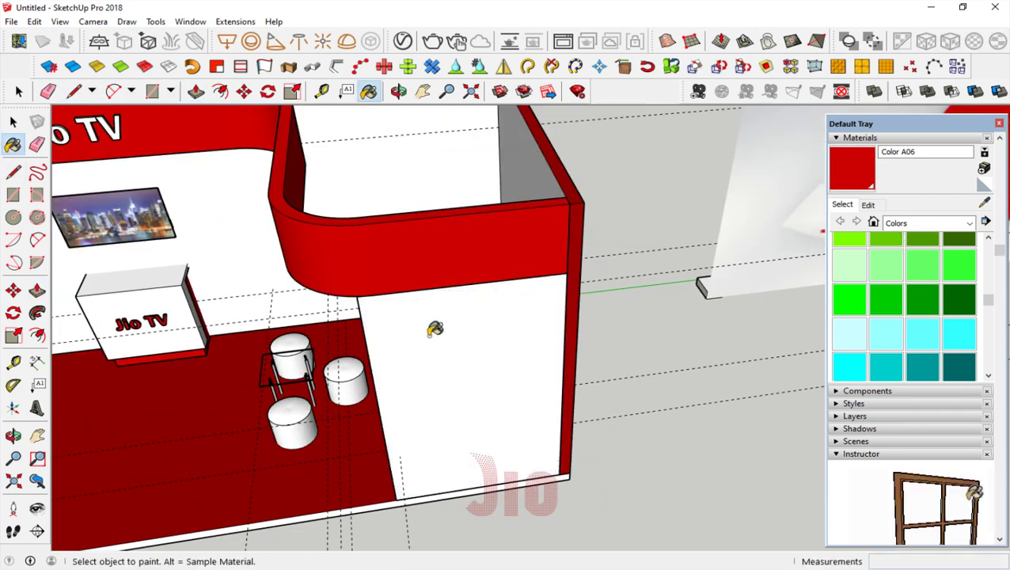
pyautogui.click(436, 330)
# - Offset the red wall face's outline inward to form an inner rectangle
pyautogui.press('space')
pyautogui.click(392, 332)
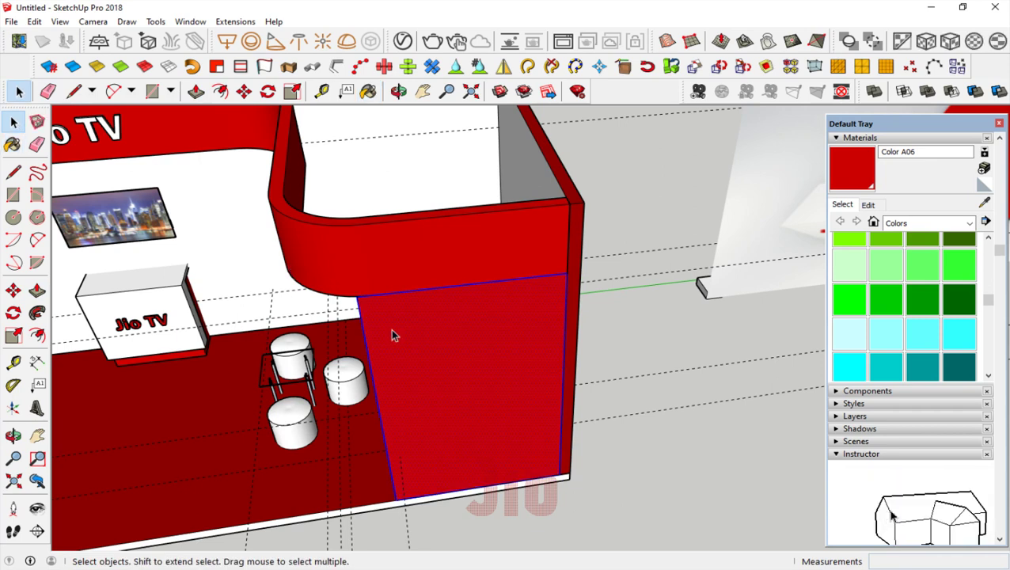
pyautogui.click(844, 182)
pyautogui.click(37, 336)
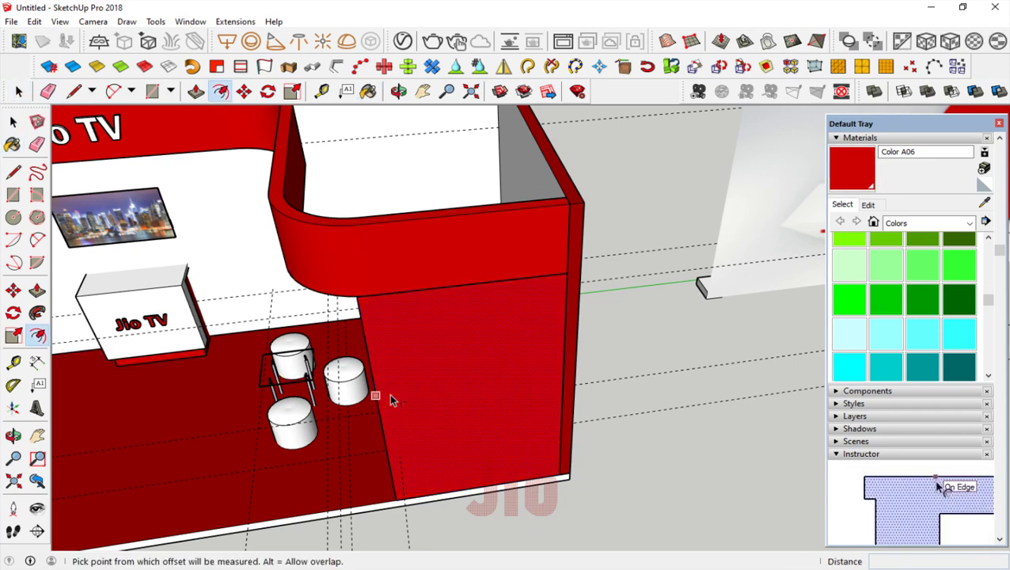
pyautogui.click(390, 367)
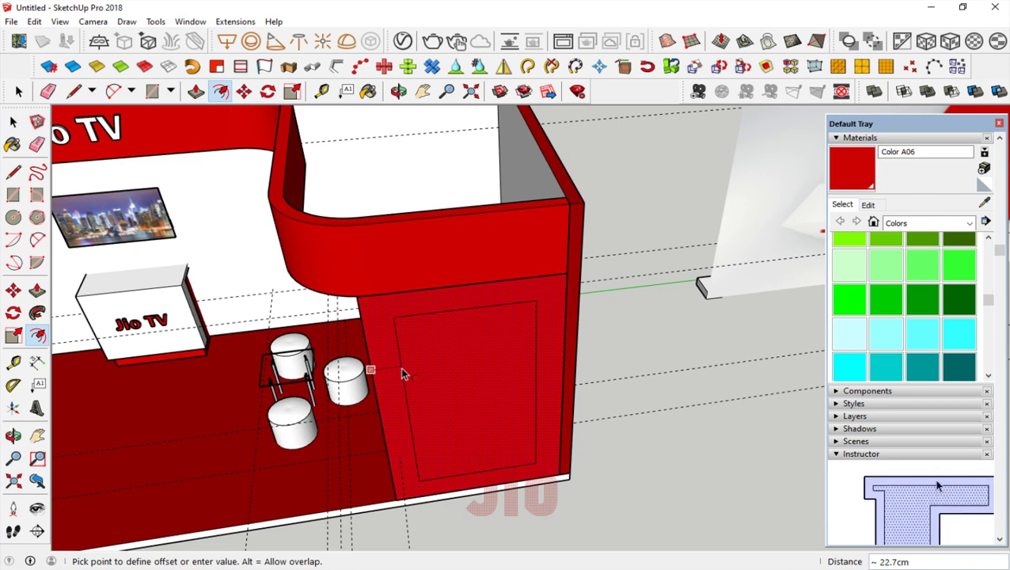
pyautogui.click(401, 370)
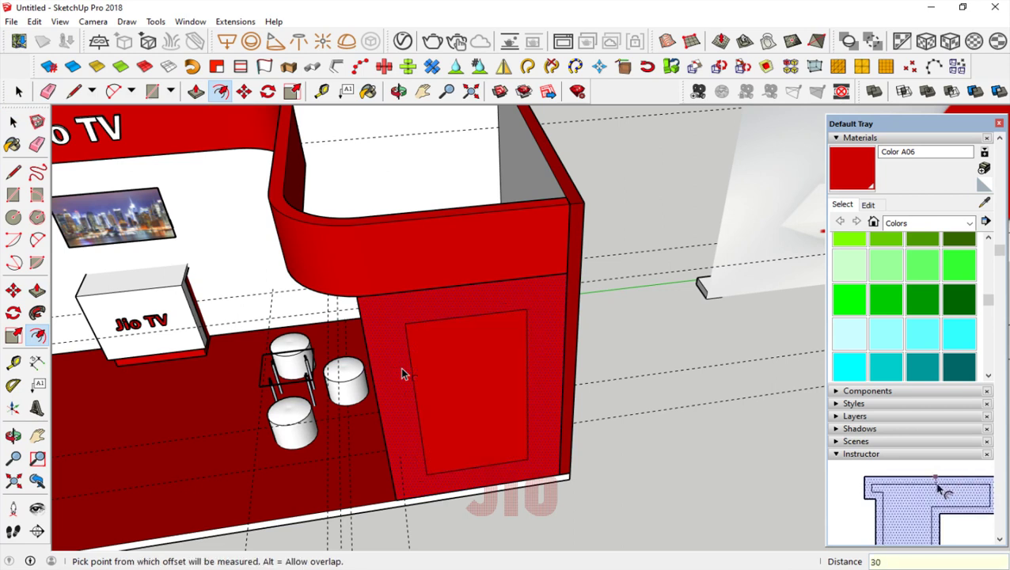
# - Push the inner panel 20 cm into the wall and set 20 cm ledges top and bottom
pyautogui.press('p')
pyautogui.click(482, 403)
pyautogui.click(492, 369)
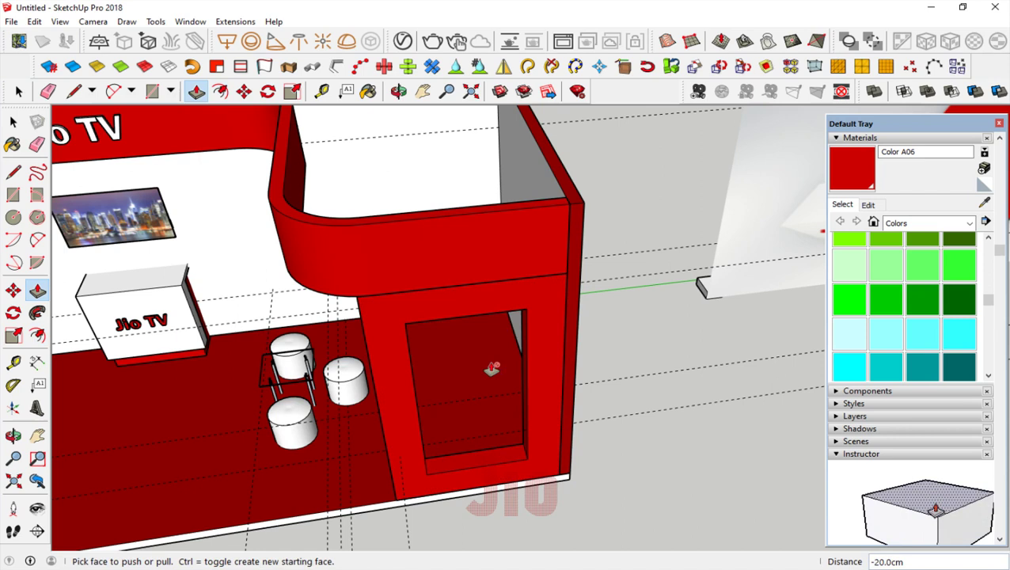
pyautogui.click(501, 466)
pyautogui.write('20')
pyautogui.press('Return')
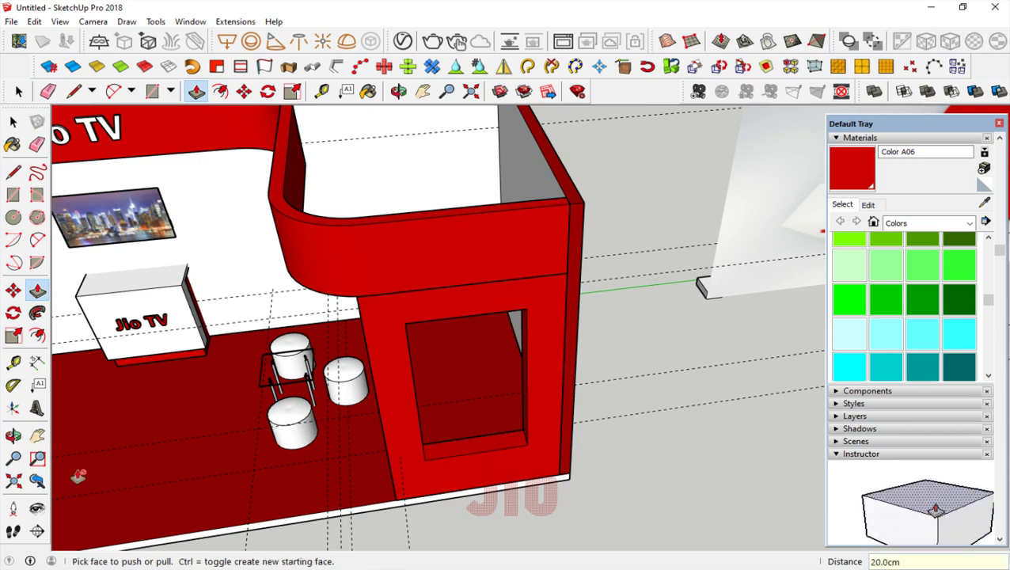
pyautogui.moveTo(238, 356); pyautogui.dragTo(399, 214, button='middle')
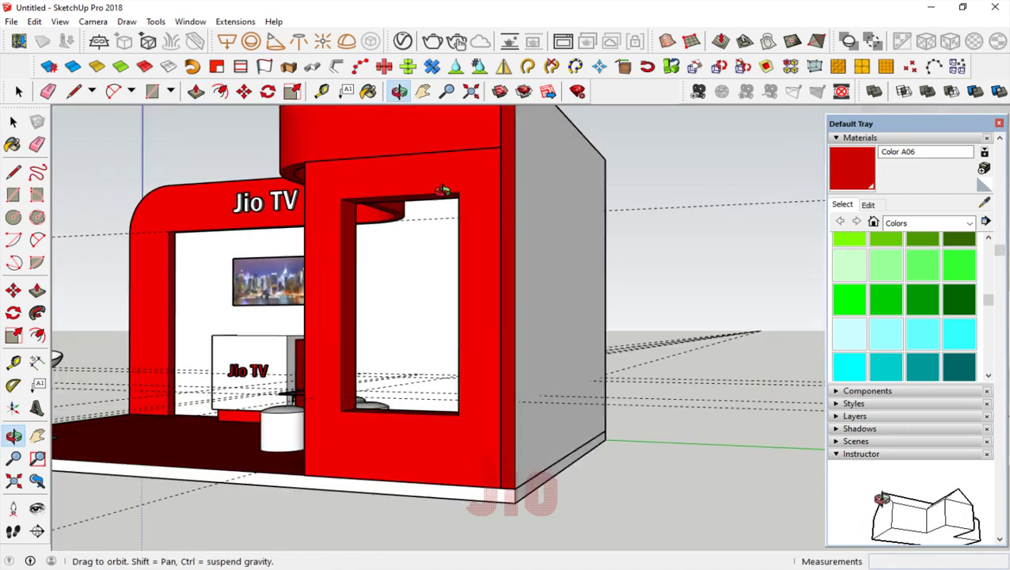
pyautogui.click(397, 215)
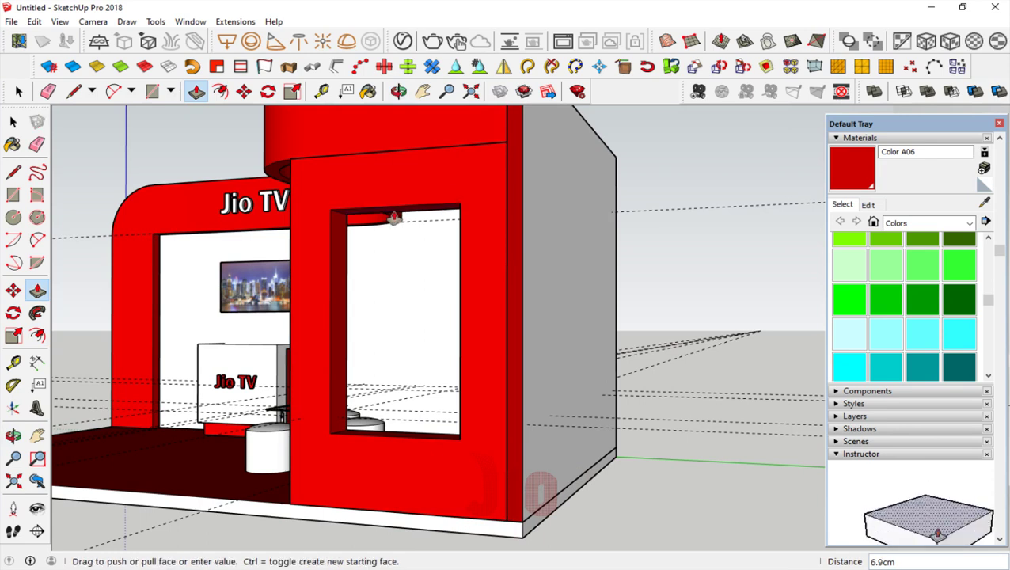
pyautogui.write('20')
pyautogui.press('Return')
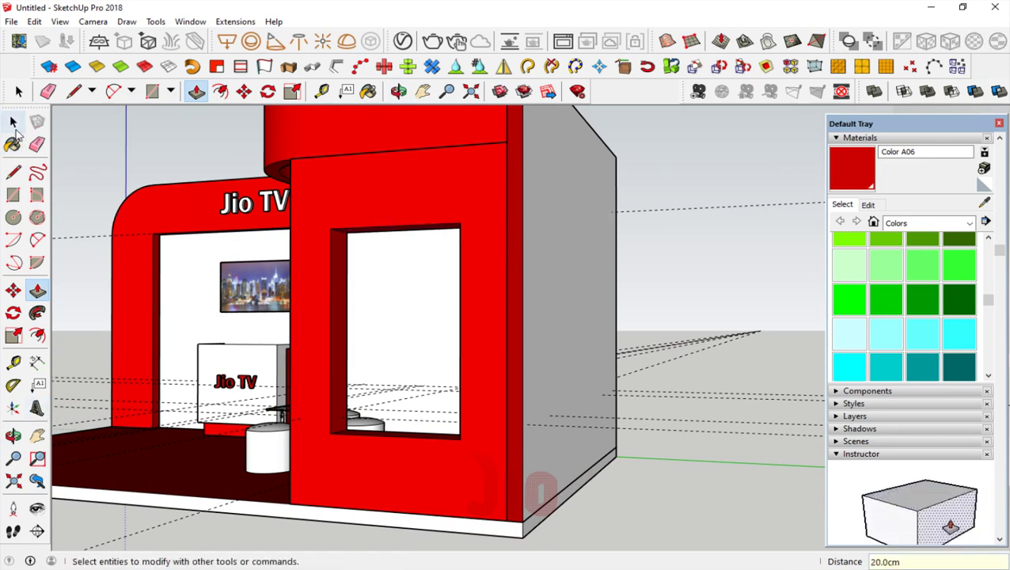
# - Make the side wall geometry into a group
pyautogui.click(13, 121)
pyautogui.click(415, 194)
pyautogui.rightClick(415, 194)
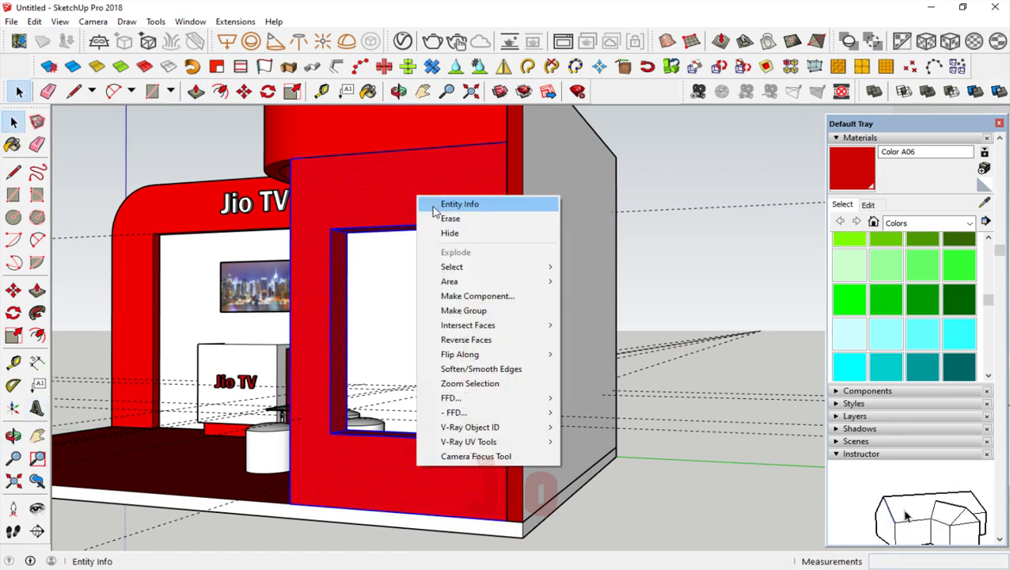
pyautogui.click(463, 310)
pyautogui.moveTo(298, 298); pyautogui.dragTo(311, 219)
pyautogui.scroll(3, 383, 264)
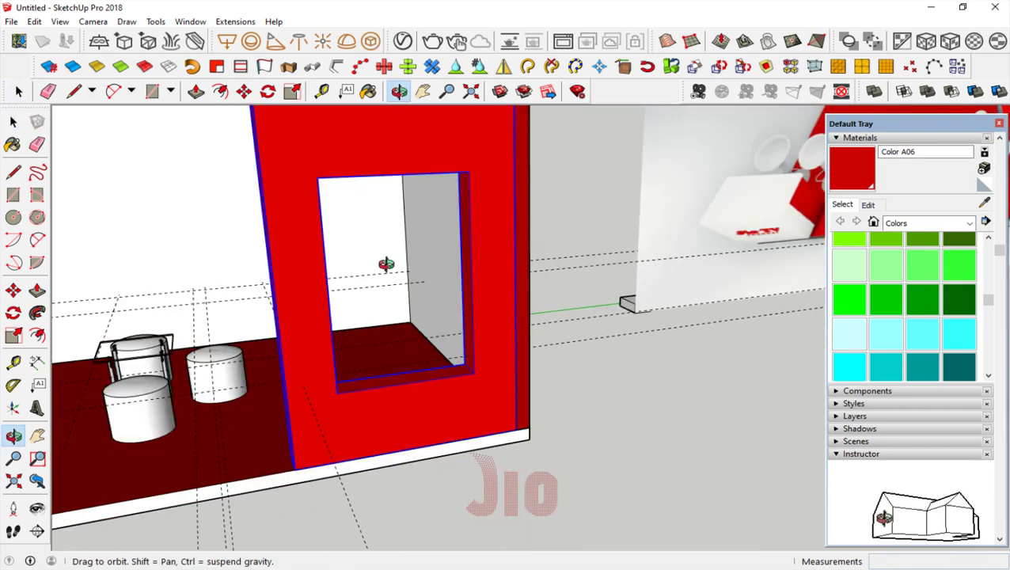
pyautogui.scroll(2, 329, 251)
# - Draw a rectangle panel over the side wall opening and push/pull it 25 cm
pyautogui.click(13, 194)
pyautogui.scroll(-1, 184, 299)
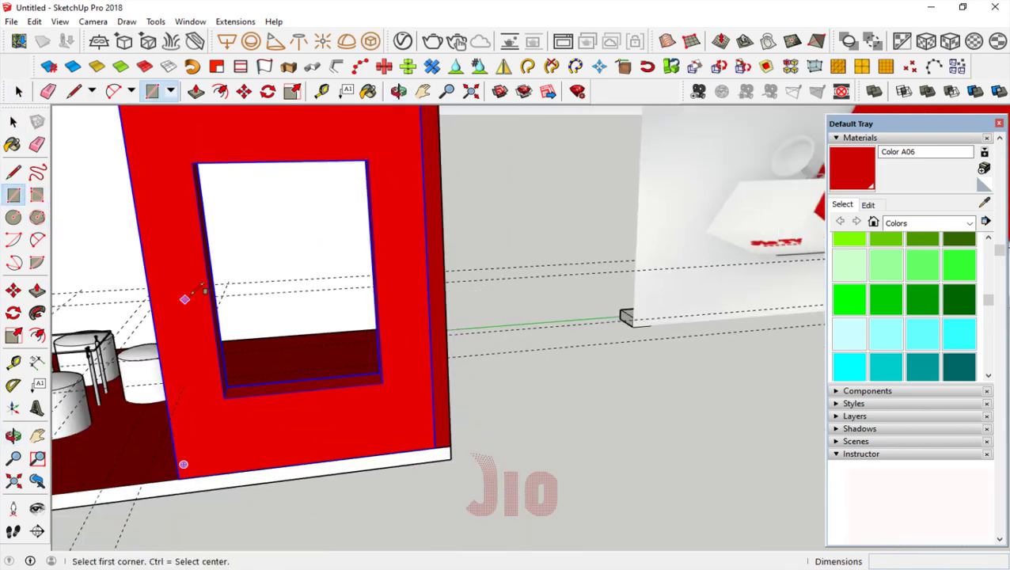
pyautogui.click(192, 163)
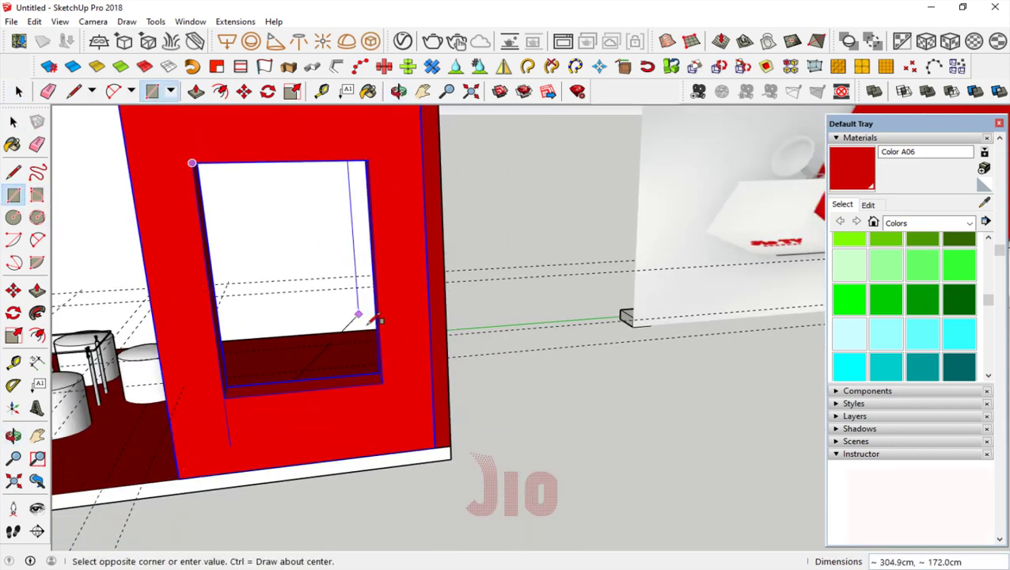
pyautogui.click(382, 383)
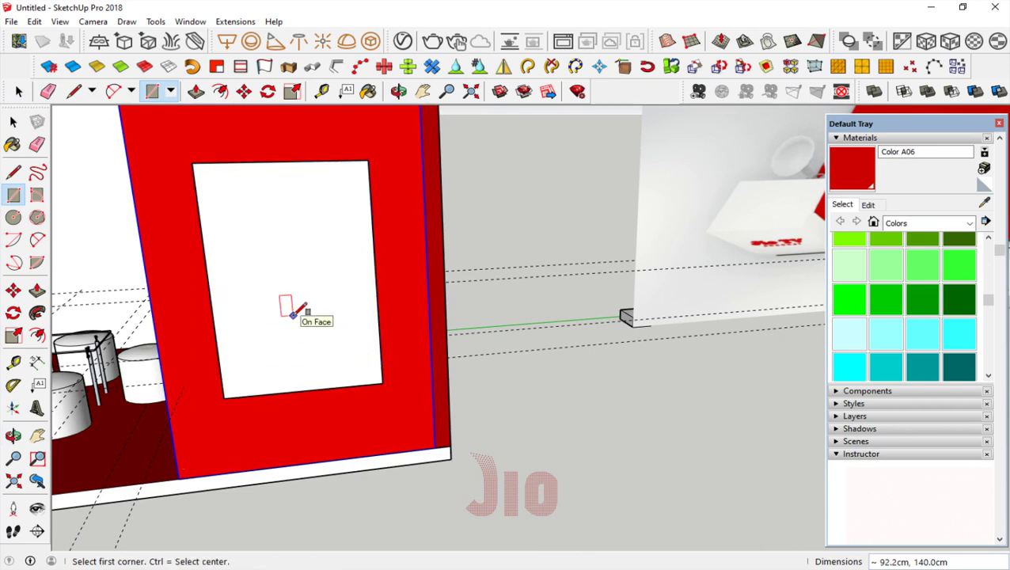
pyautogui.press('p')
pyautogui.click(296, 308)
pyautogui.write('25')
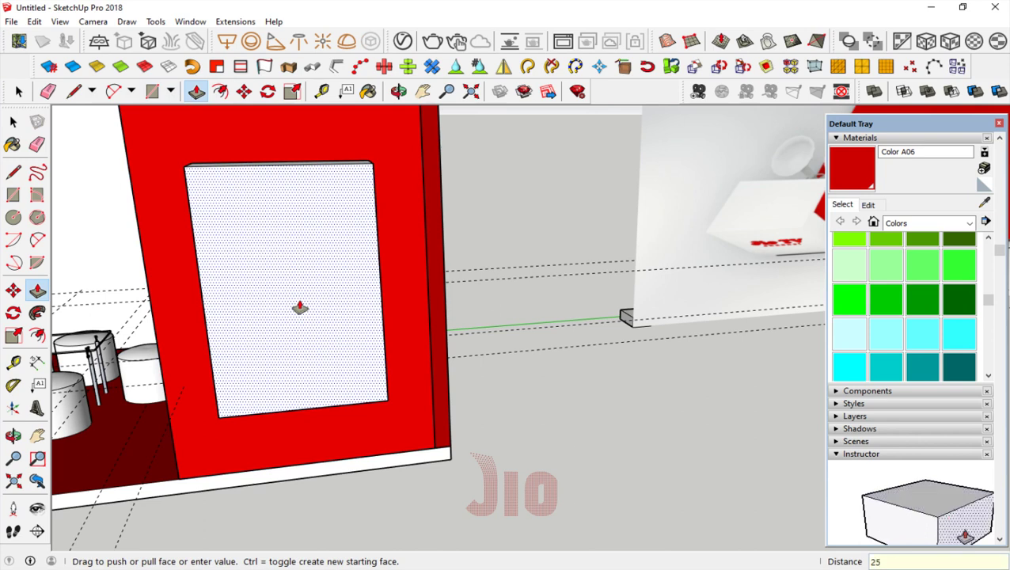
pyautogui.press('Return')
# - Offset the panel outline 5 cm inward and push the inner face 25 cm into the wall
pyautogui.press('f')
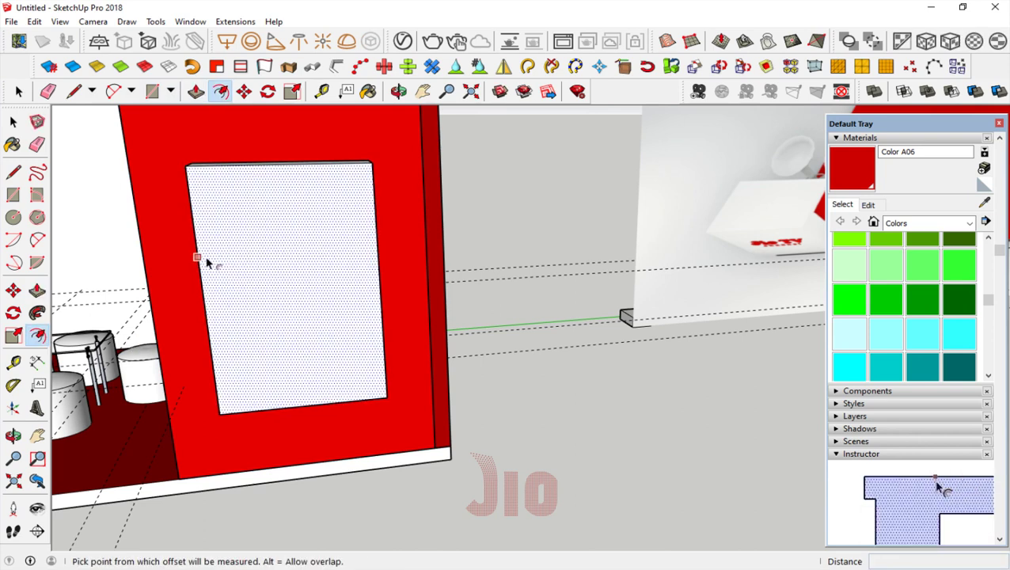
pyautogui.click(207, 261)
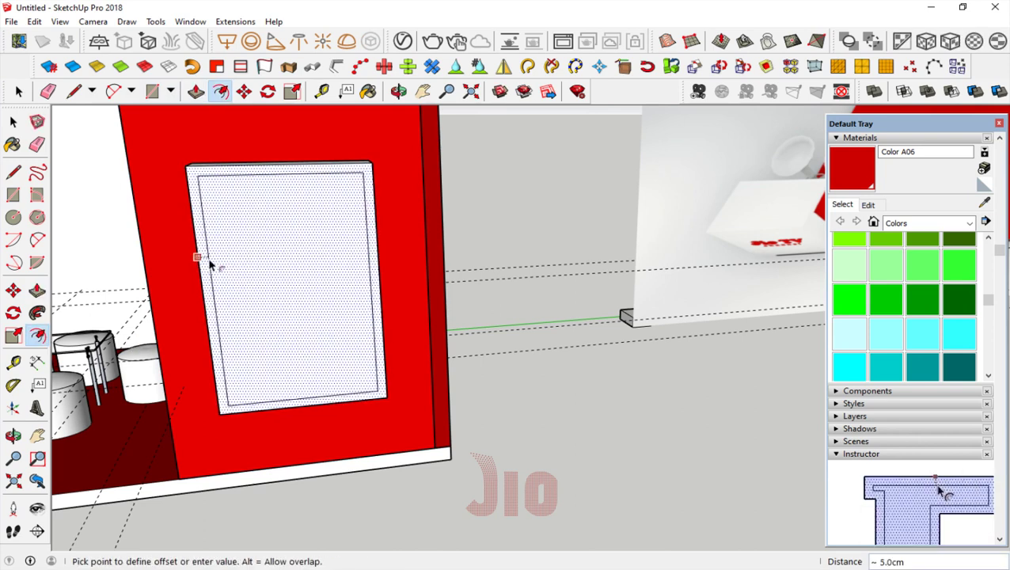
pyautogui.write('5')
pyautogui.click(210, 265)
pyautogui.press('p')
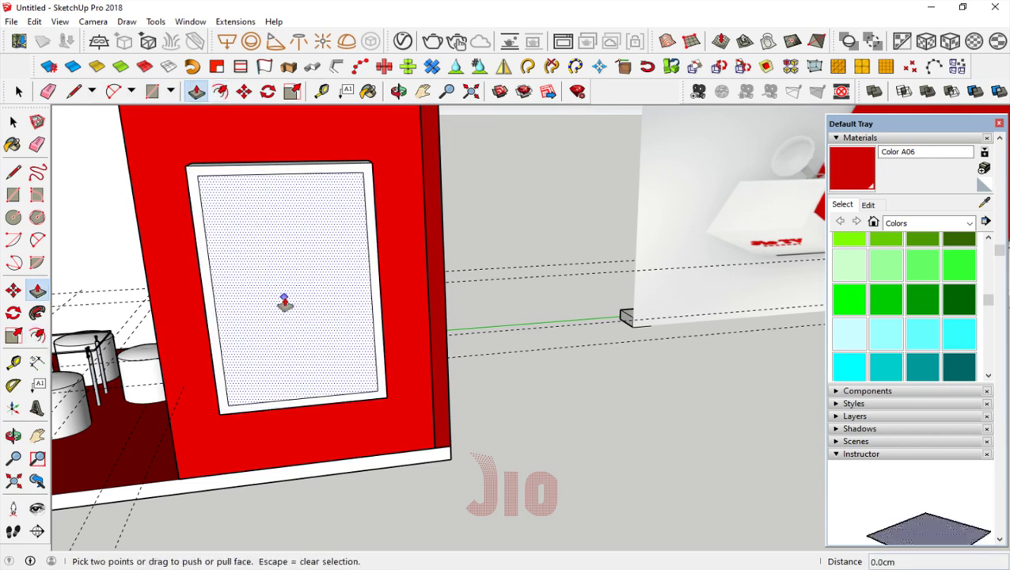
pyautogui.click(284, 304)
pyautogui.write('25')
pyautogui.press('Return')
pyautogui.moveTo(293, 235); pyautogui.dragTo(198, 260, button='middle')
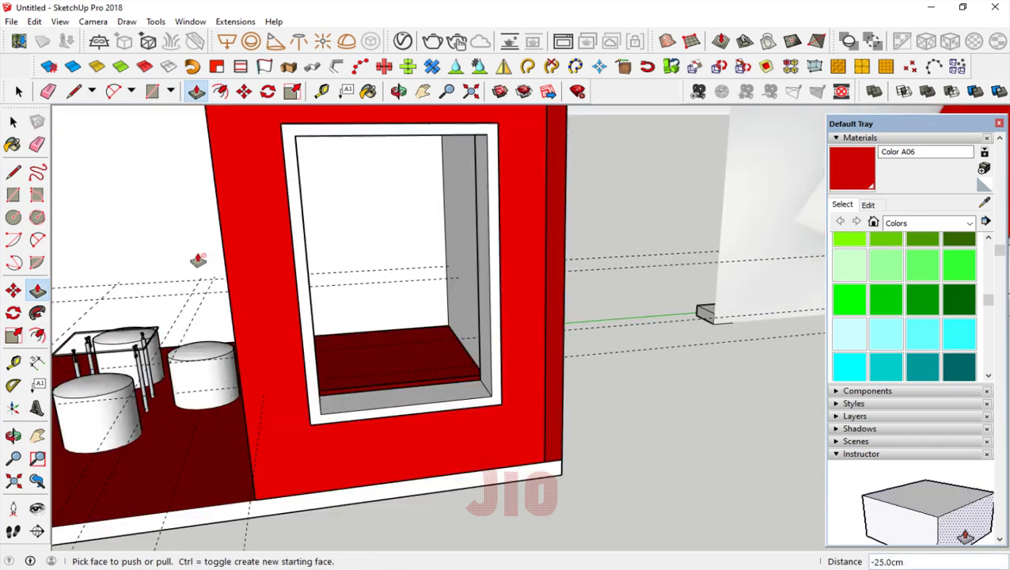
# - Make the white 5 cm frame a group and move it to its new depth
pyautogui.click(13, 121)
pyautogui.doubleClick(318, 140)
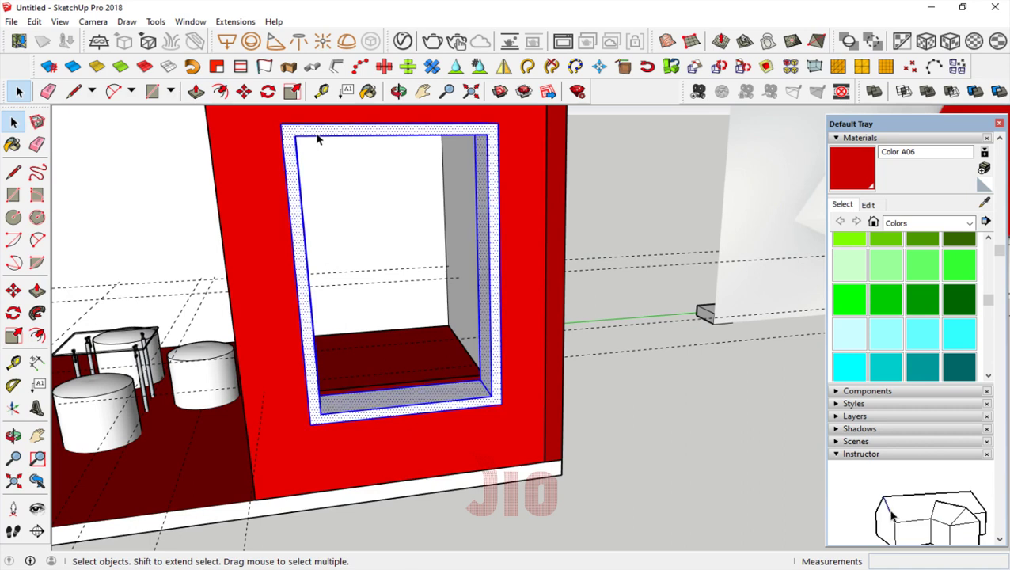
pyautogui.rightClick(318, 140)
pyautogui.click(366, 248)
pyautogui.click(13, 435)
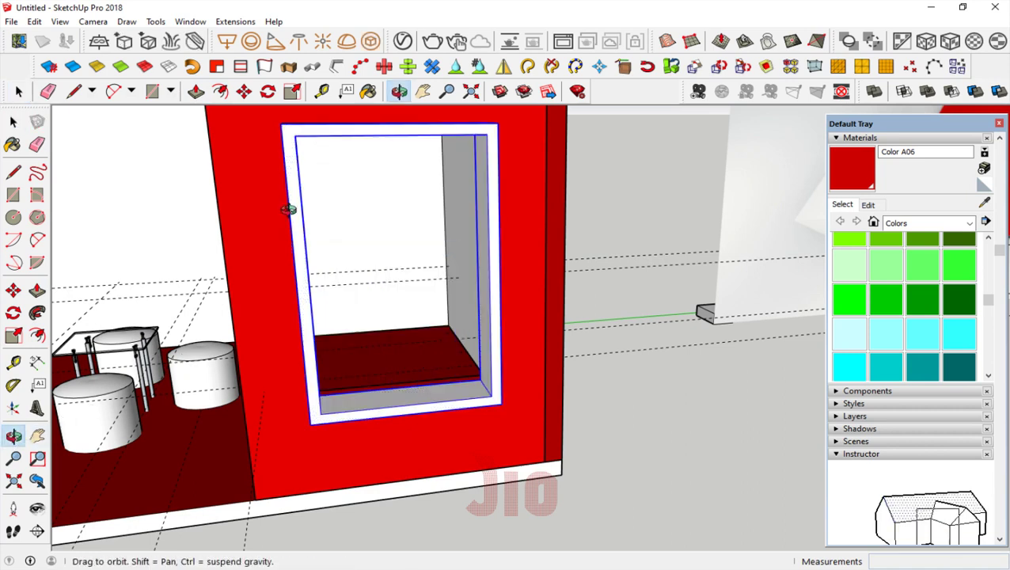
pyautogui.moveTo(291, 207)
pyautogui.mouseDown()
pyautogui.moveTo(548, 270)
pyautogui.moveTo(578, 265)
pyautogui.mouseUp()
pyautogui.click(13, 291)
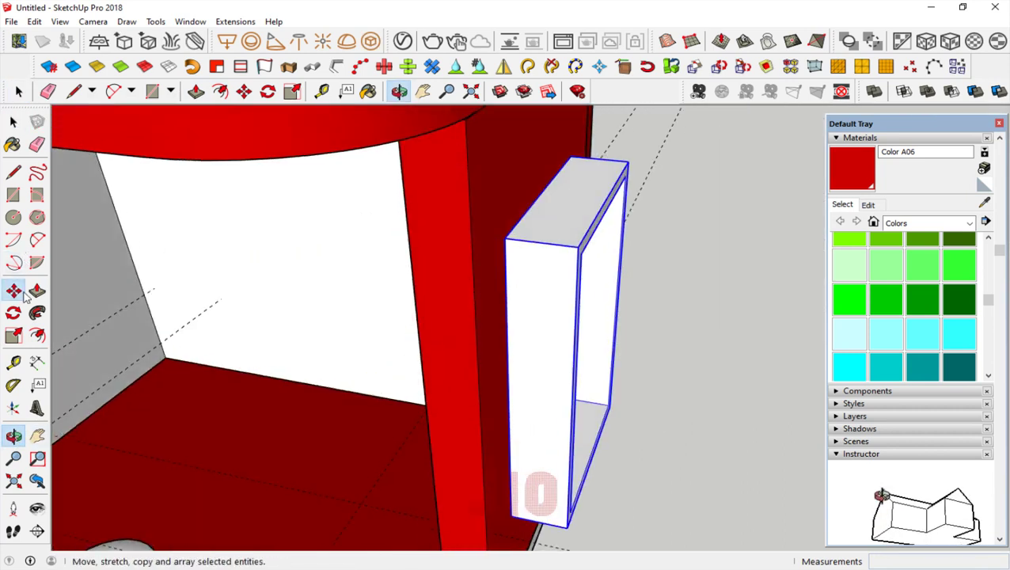
pyautogui.click(572, 250)
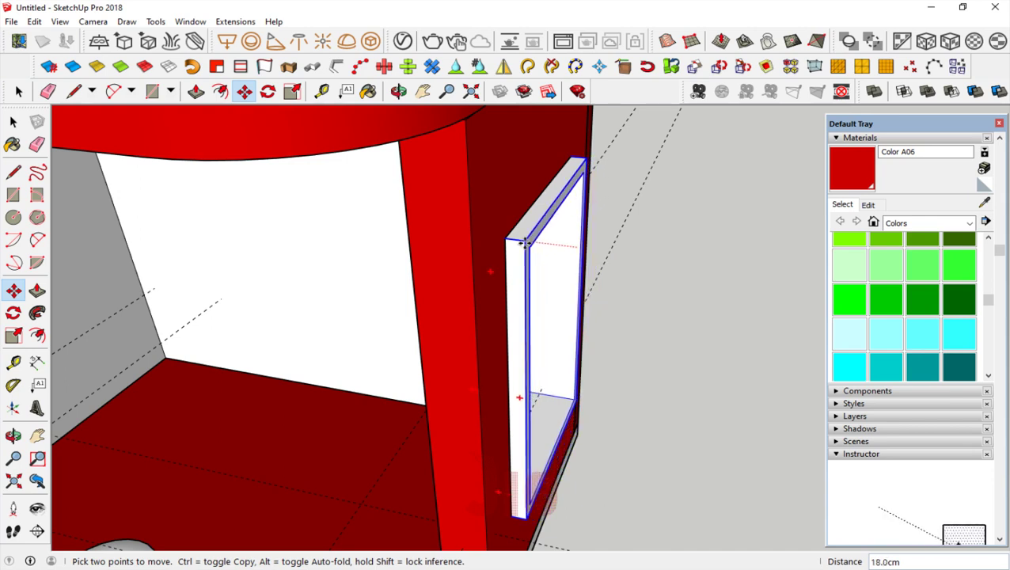
pyautogui.click(515, 244)
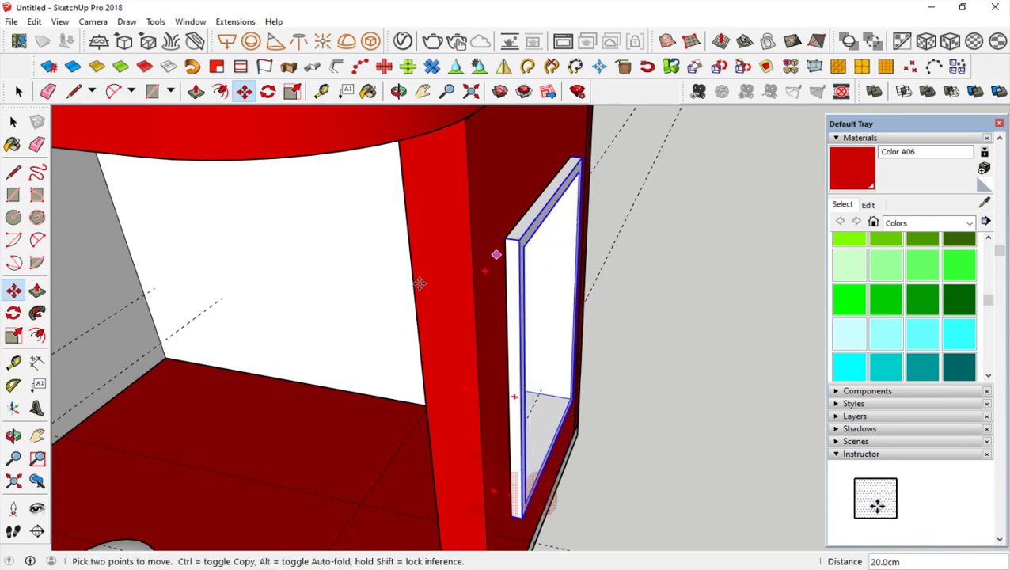
pyautogui.click(13, 436)
pyautogui.moveTo(595, 301)
pyautogui.mouseDown()
pyautogui.moveTo(575, 378)
pyautogui.moveTo(357, 291)
pyautogui.moveTo(406, 320)
pyautogui.mouseUp()
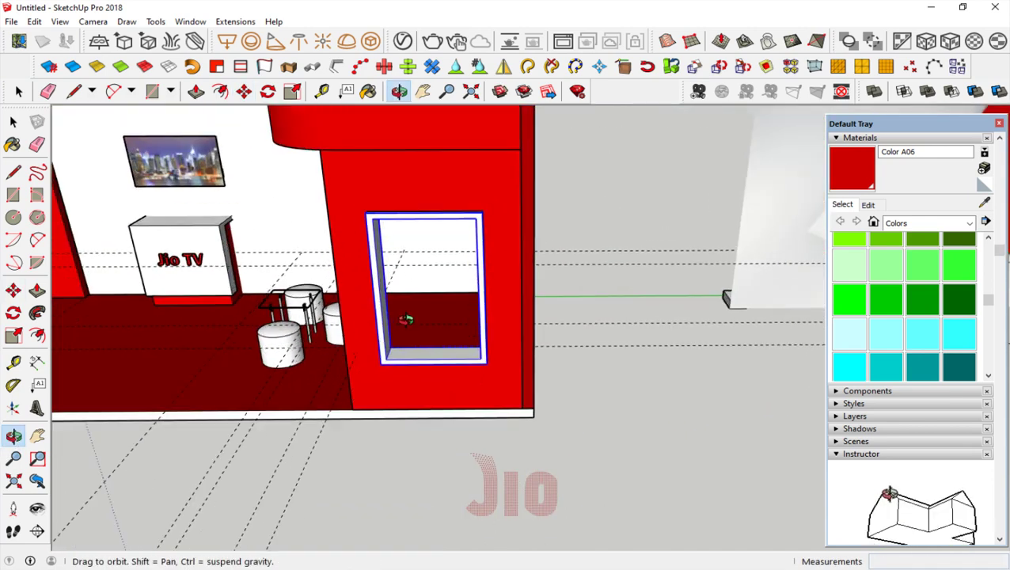
pyautogui.scroll(5, 451, 354)
# - Create a 3 cm-thick base shelf across the niche floor and reverse its faces
pyautogui.scroll(2, 451, 354)
pyautogui.click(13, 194)
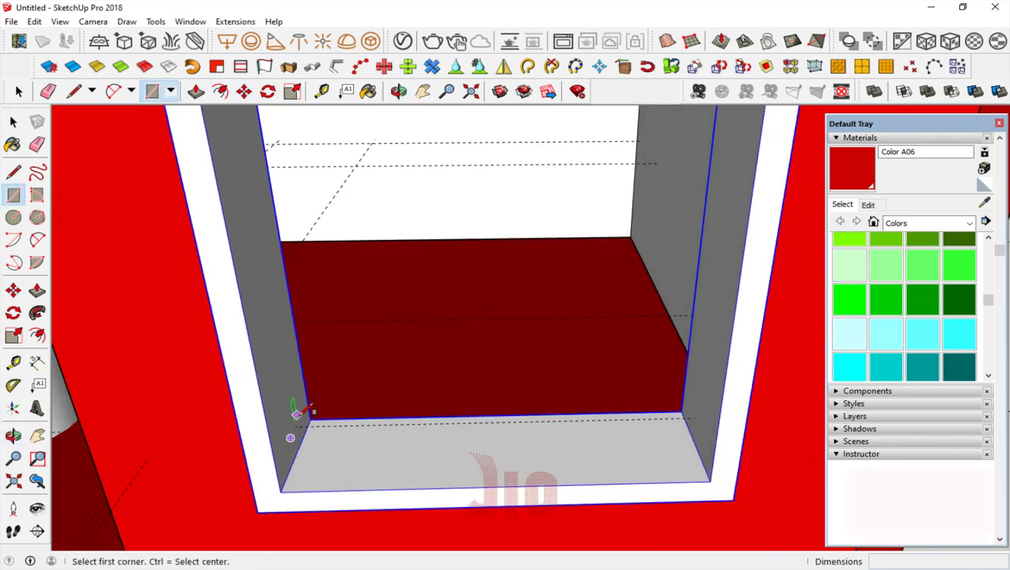
pyautogui.click(310, 419)
pyautogui.click(710, 479)
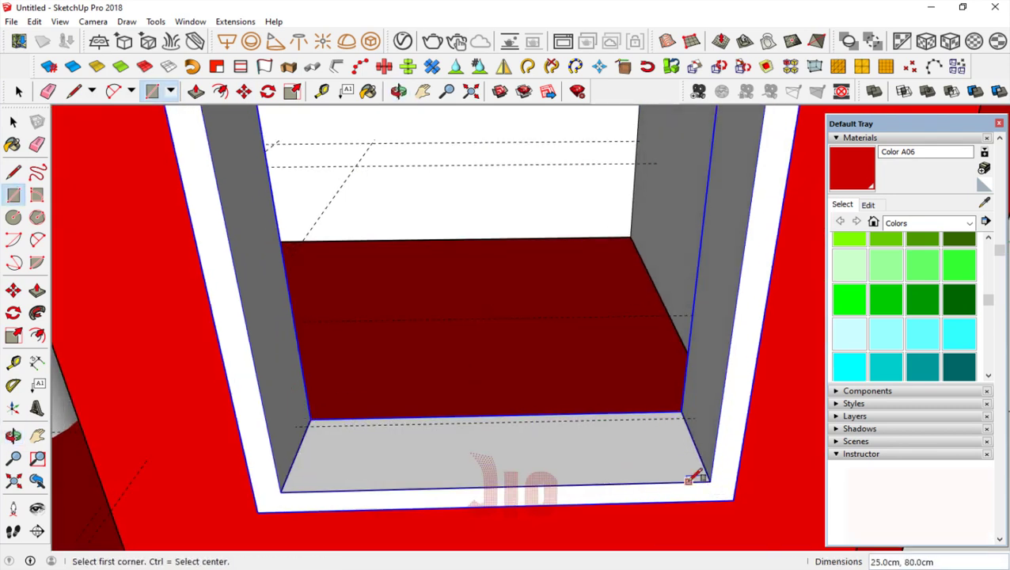
pyautogui.press('p')
pyautogui.click(654, 484)
pyautogui.write('3')
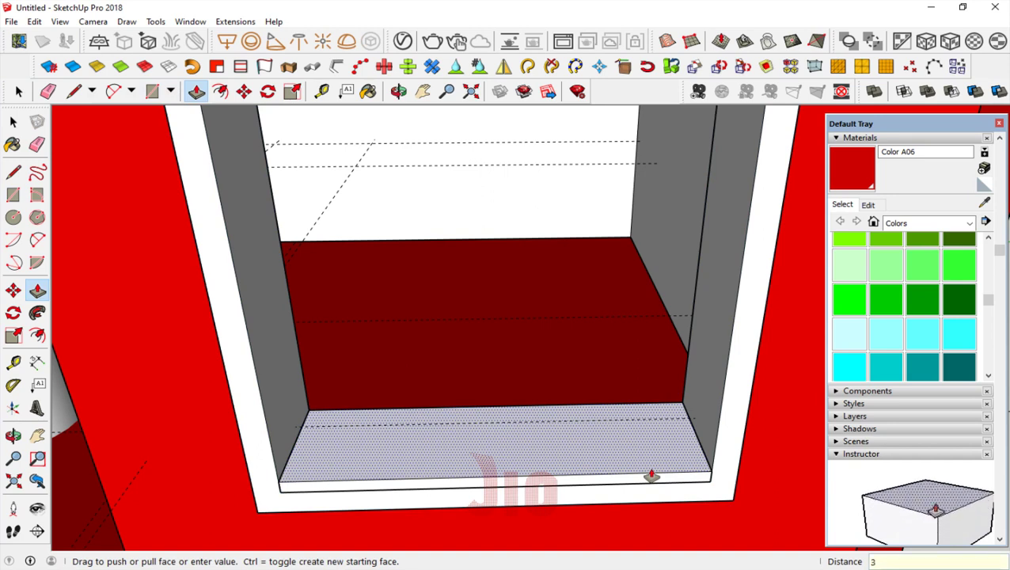
pyautogui.press('Return')
pyautogui.click(11, 121)
pyautogui.click(411, 455)
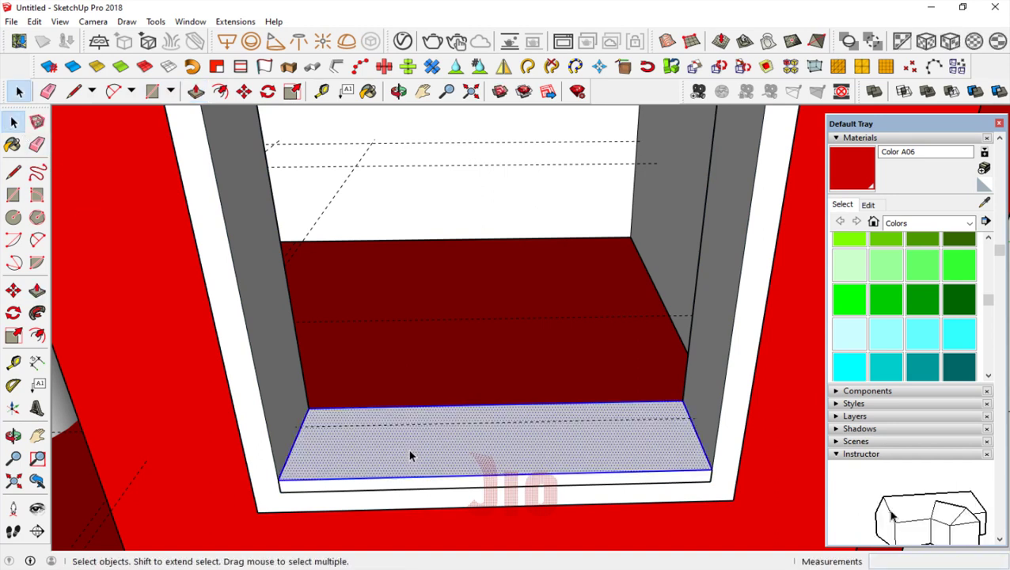
pyautogui.rightClick(410, 456)
pyautogui.click(459, 324)
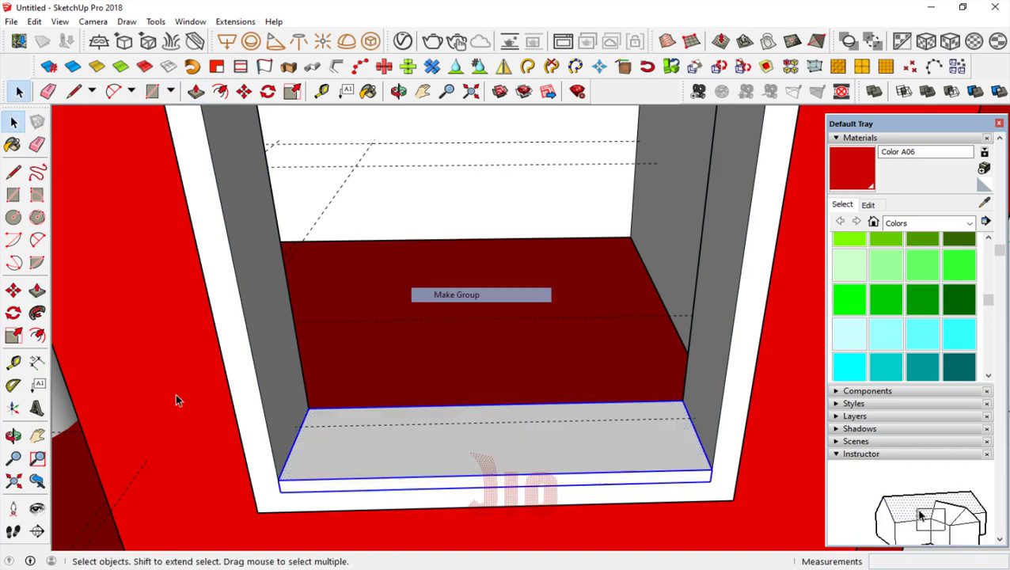
# - Copy the shelf upward three times with Move and Ctrl, spacing them evenly up the niche
pyautogui.click(14, 436)
pyautogui.moveTo(451, 397); pyautogui.dragTo(449, 402)
pyautogui.scroll(-3, 449, 401)
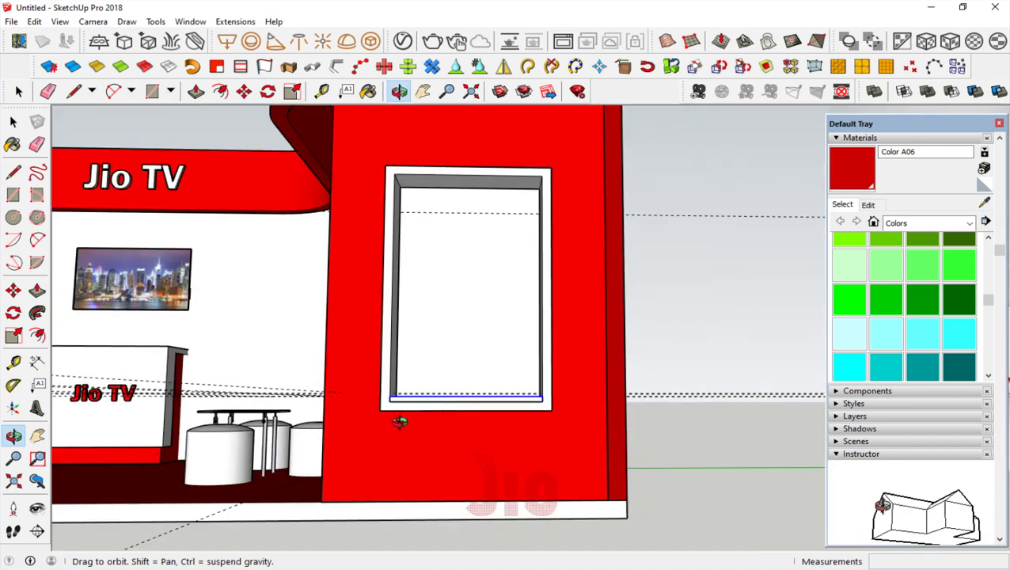
pyautogui.click(12, 292)
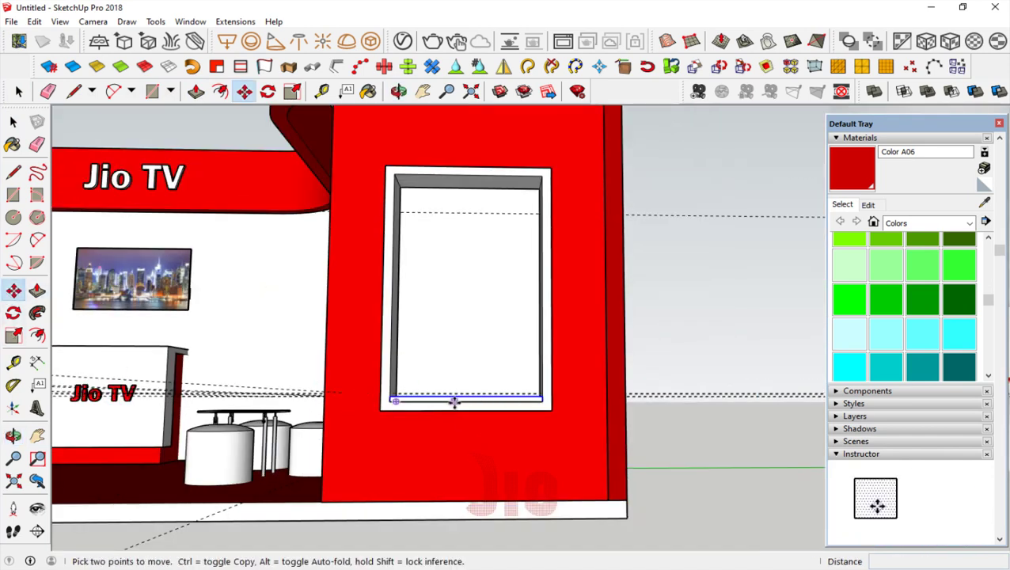
pyautogui.click(456, 396)
pyautogui.press('ctrl')
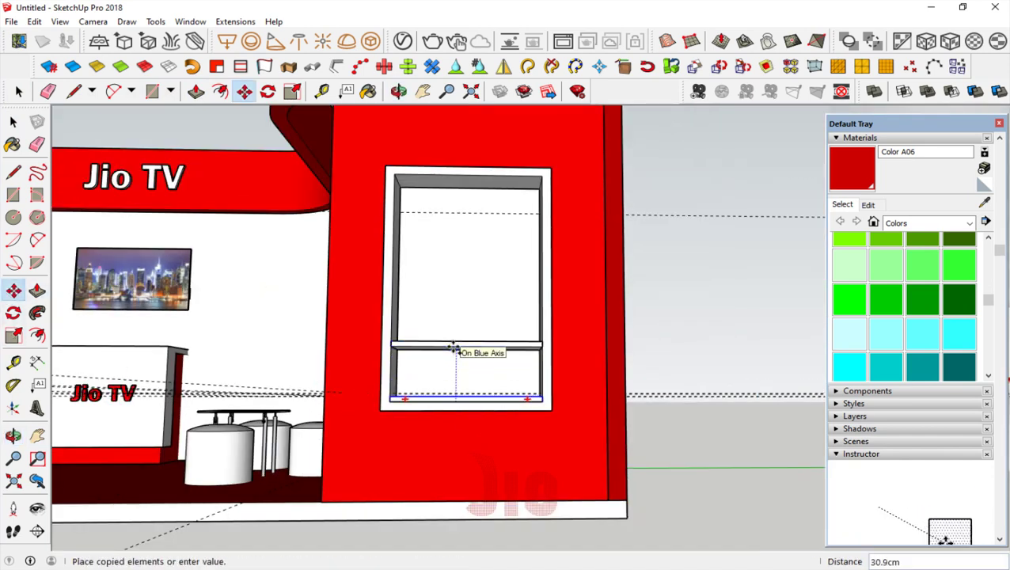
pyautogui.click(453, 346)
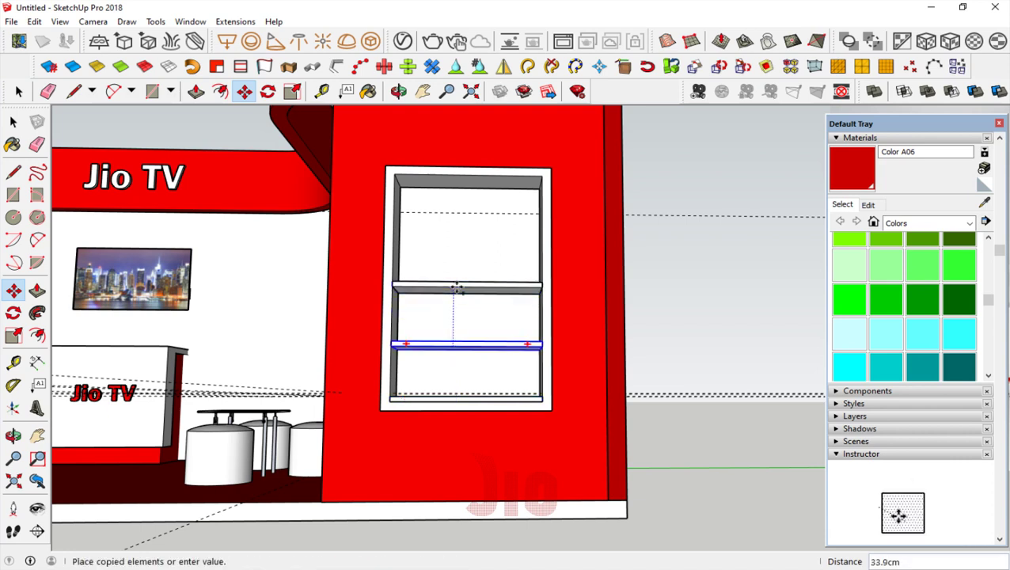
pyautogui.click(457, 286)
pyautogui.click(457, 285)
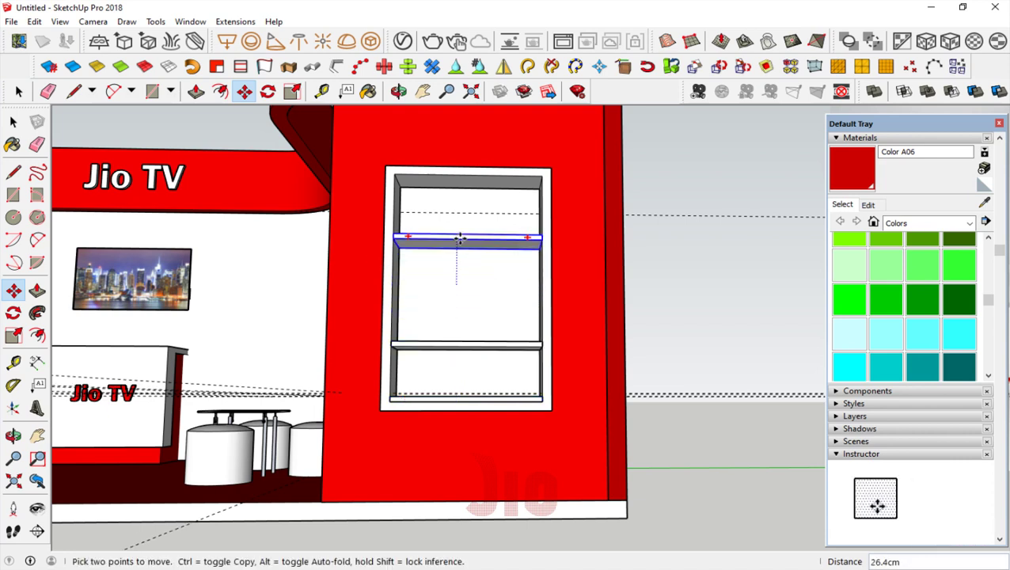
pyautogui.press('ctrl')
pyautogui.click(463, 230)
pyautogui.press('space')
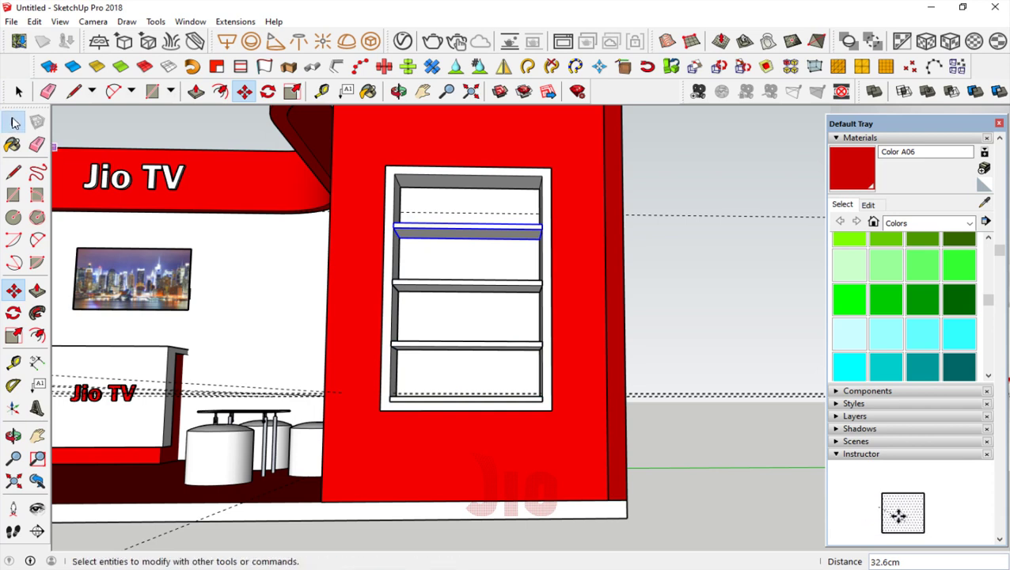
pyautogui.click(506, 407)
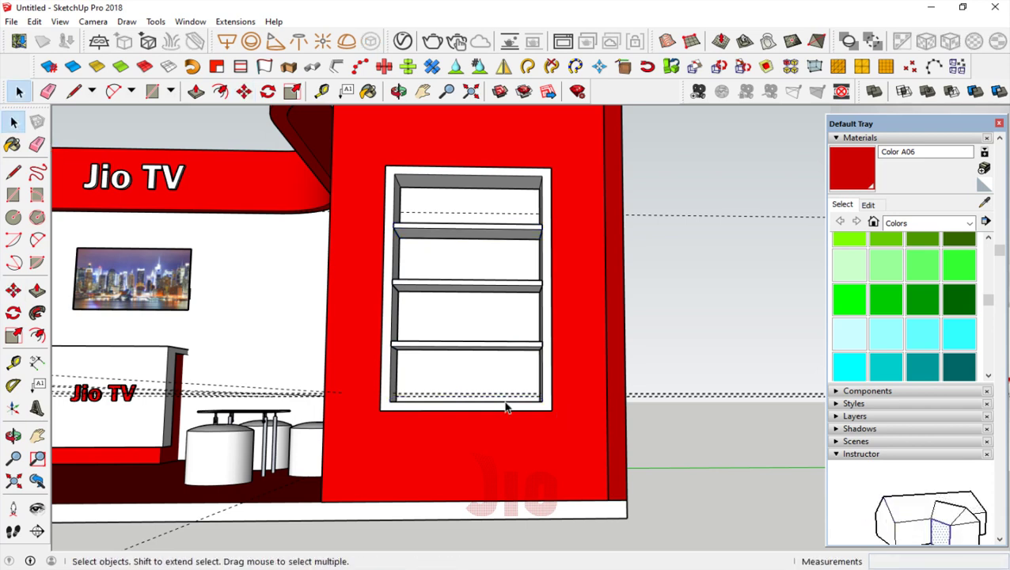
pyautogui.click(13, 437)
# - Select the whole Jio TV booth group and move it about 164 cm sideways
pyautogui.scroll(-5, 390, 294)
pyautogui.moveTo(700, 379)
pyautogui.mouseDown()
pyautogui.moveTo(535, 345)
pyautogui.moveTo(366, 290)
pyautogui.mouseUp()
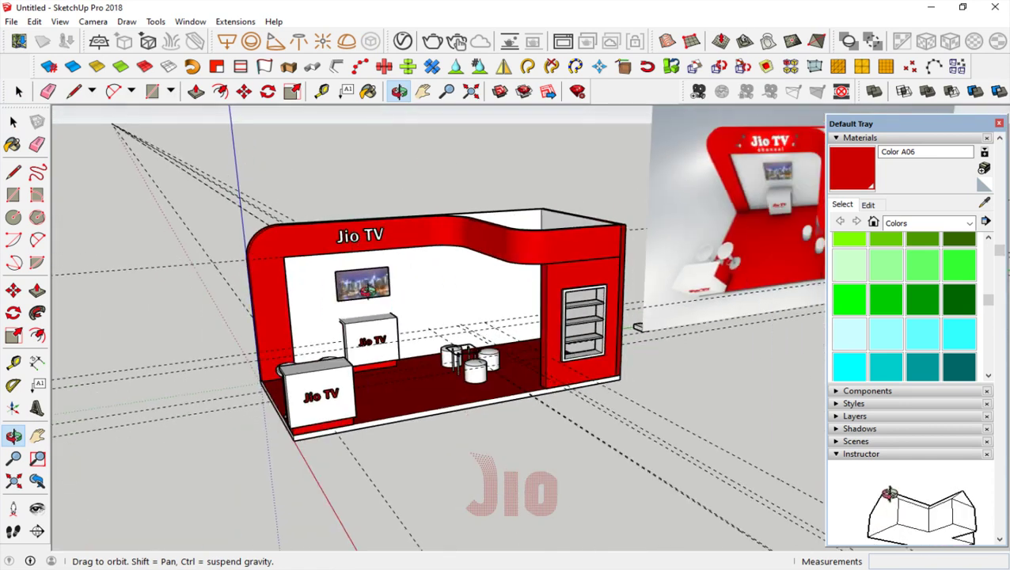
pyautogui.scroll(3, 388, 305)
pyautogui.scroll(2, 408, 308)
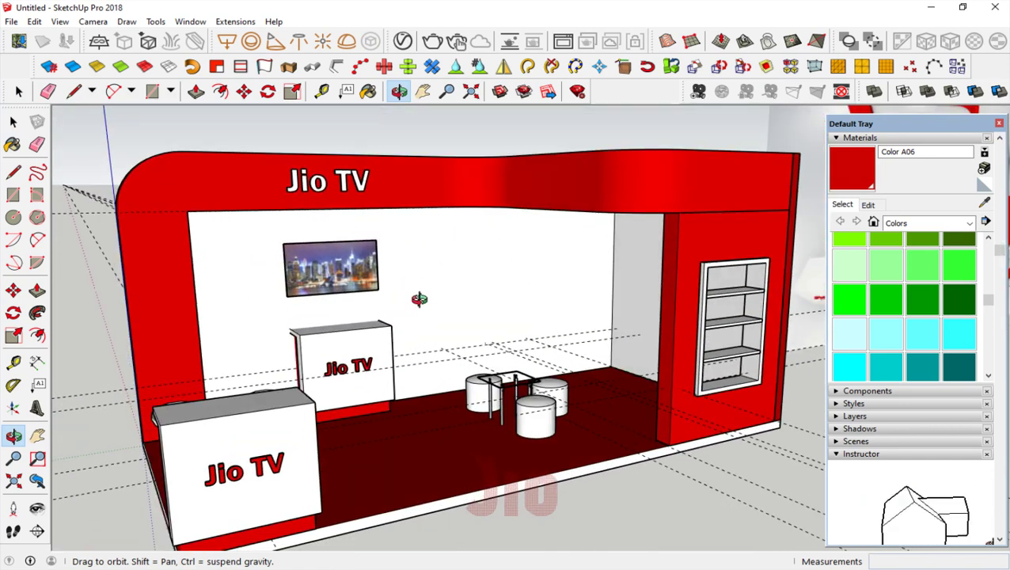
pyautogui.moveTo(420, 299)
pyautogui.mouseDown()
pyautogui.moveTo(445, 282)
pyautogui.moveTo(397, 368)
pyautogui.mouseUp()
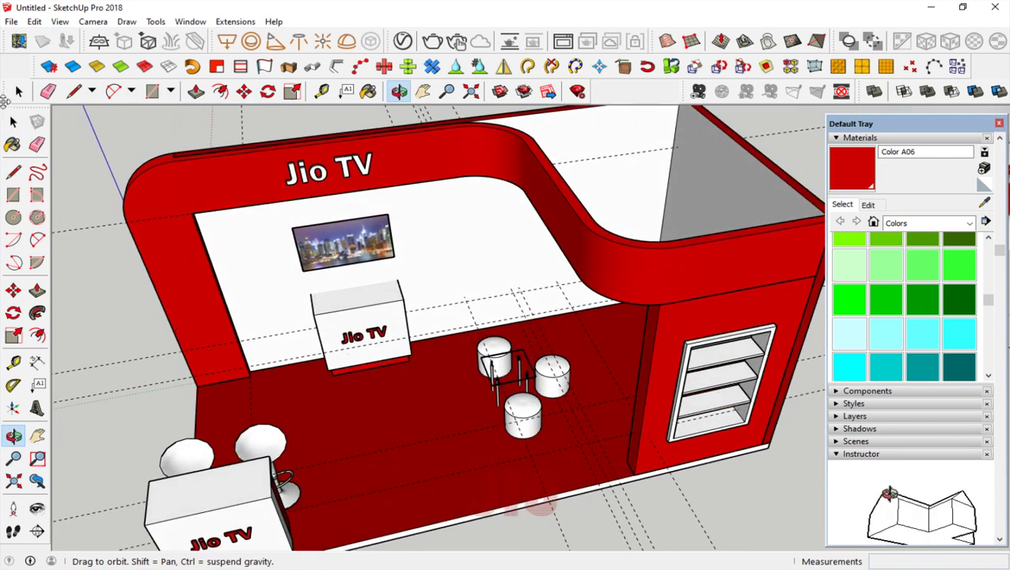
pyautogui.click(13, 121)
pyautogui.click(173, 190)
pyautogui.scroll(-3, 591, 158)
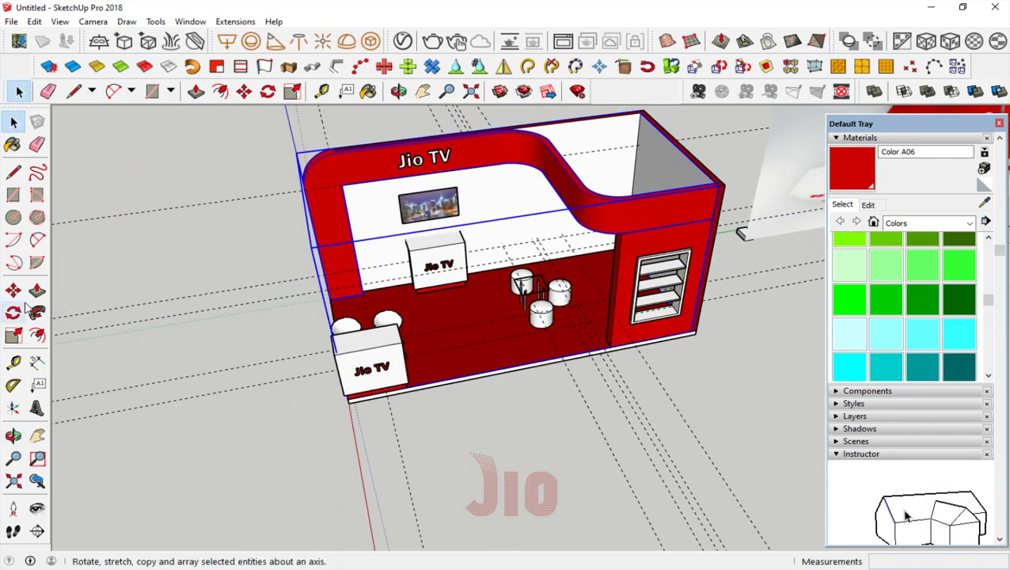
pyautogui.click(13, 291)
pyautogui.click(364, 176)
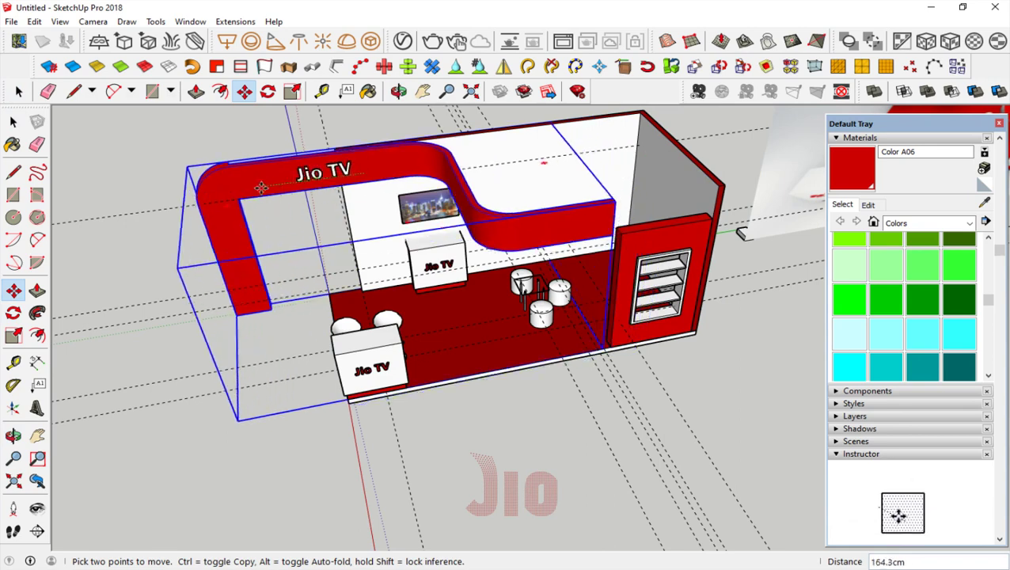